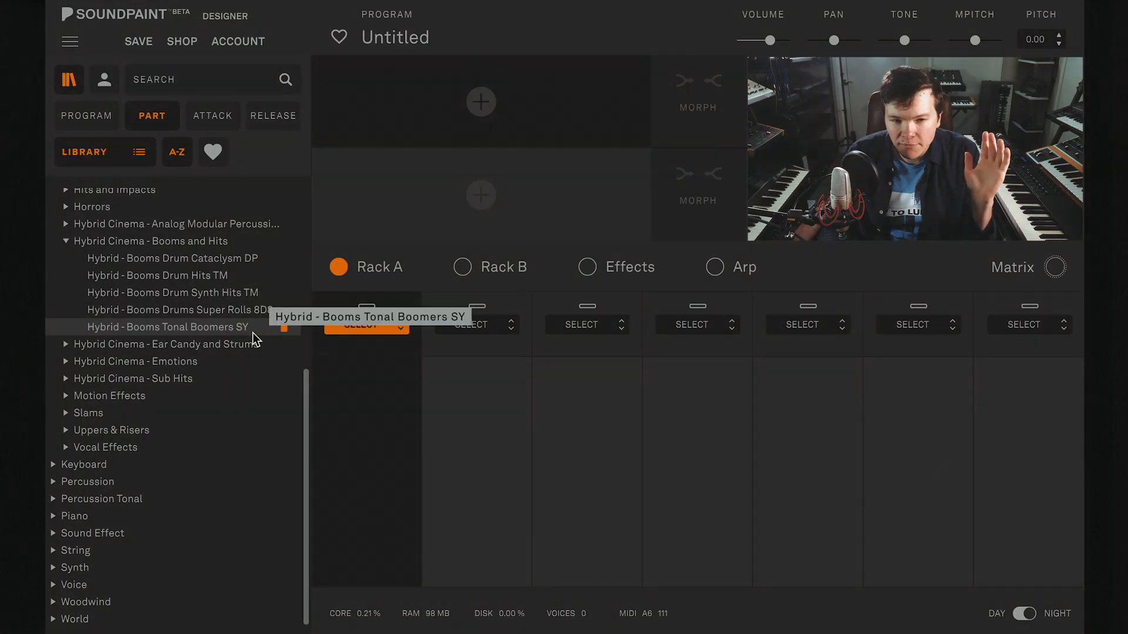
pyautogui.doubleClick(252, 330)
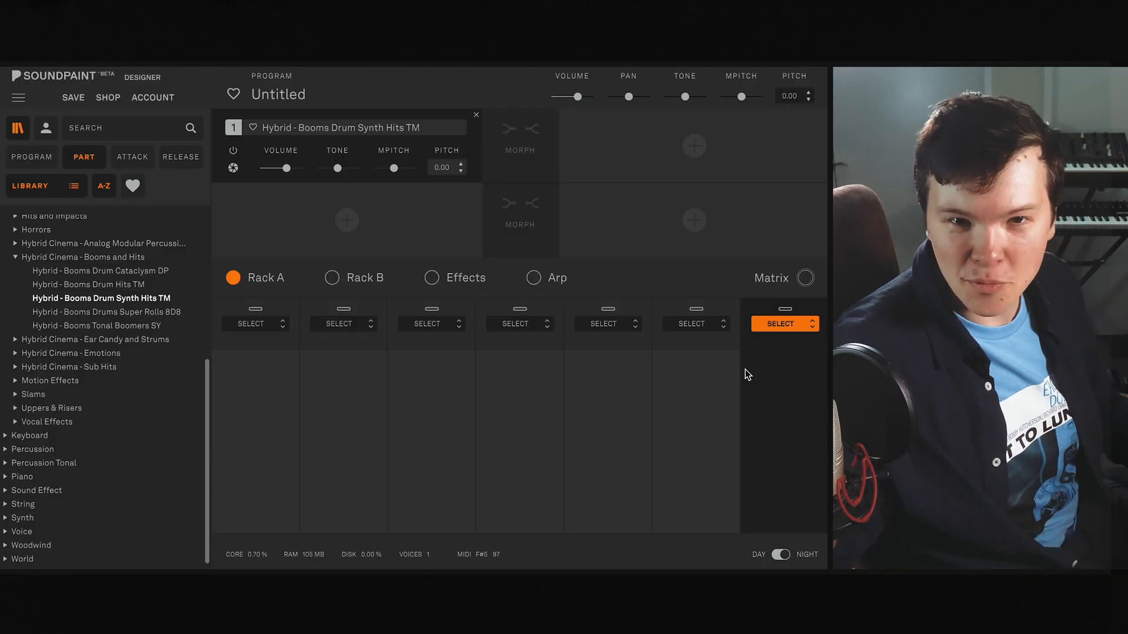
# - Try the One Note Stretch sound mode on the Hybrid - Booms Drum Synth Hits TM part and return it to Default
pyautogui.click(234, 168)
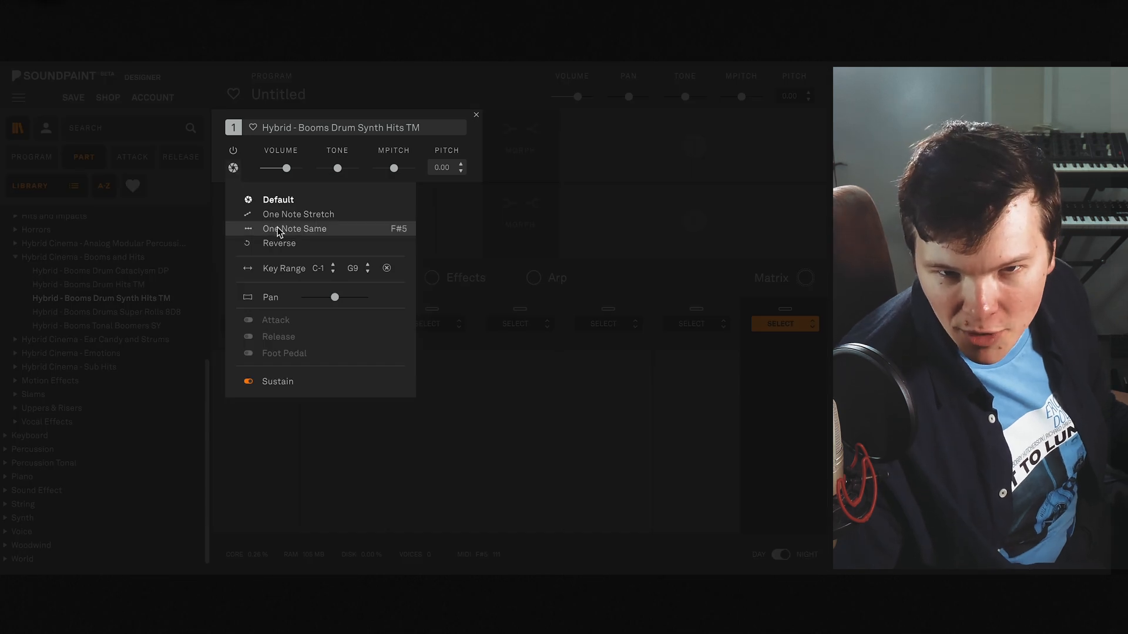
pyautogui.click(285, 216)
pyautogui.click(234, 167)
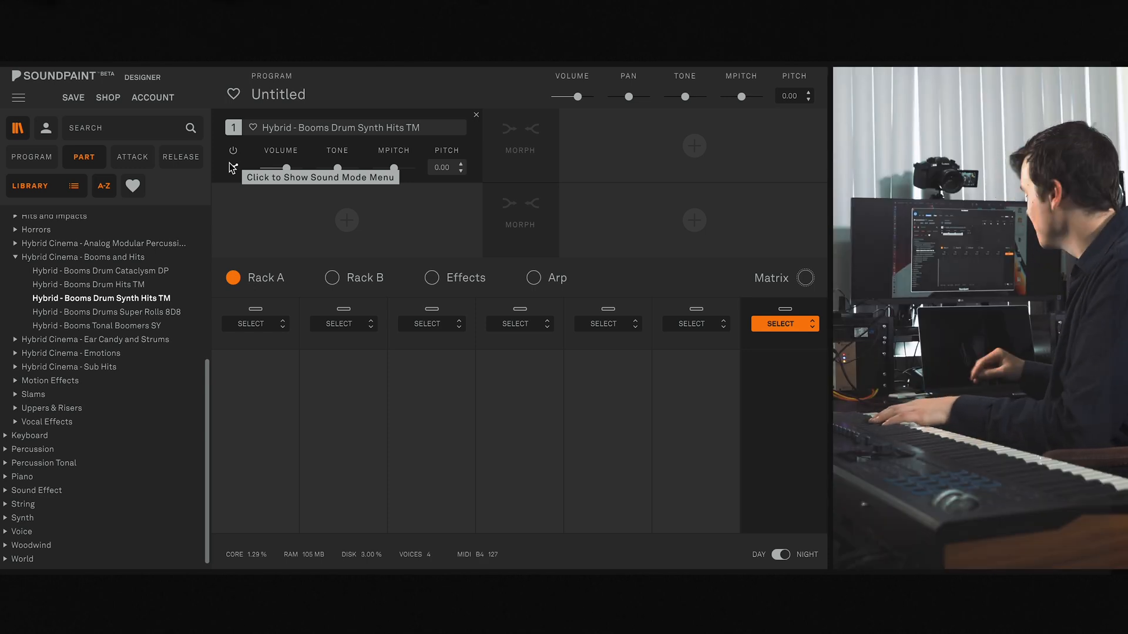
pyautogui.click(231, 166)
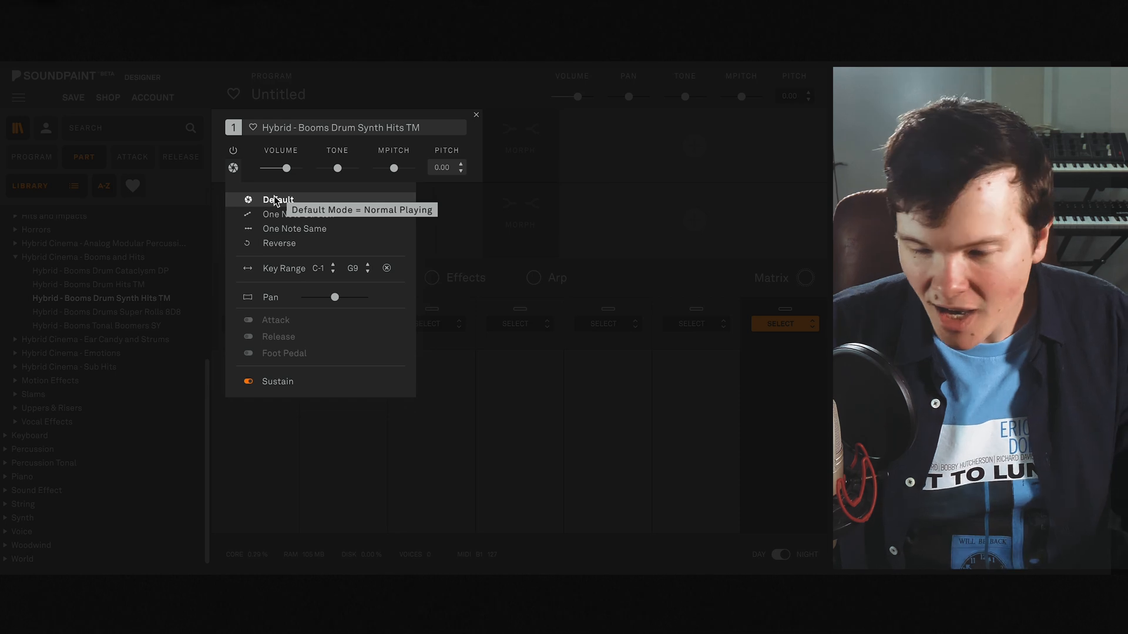
pyautogui.click(233, 168)
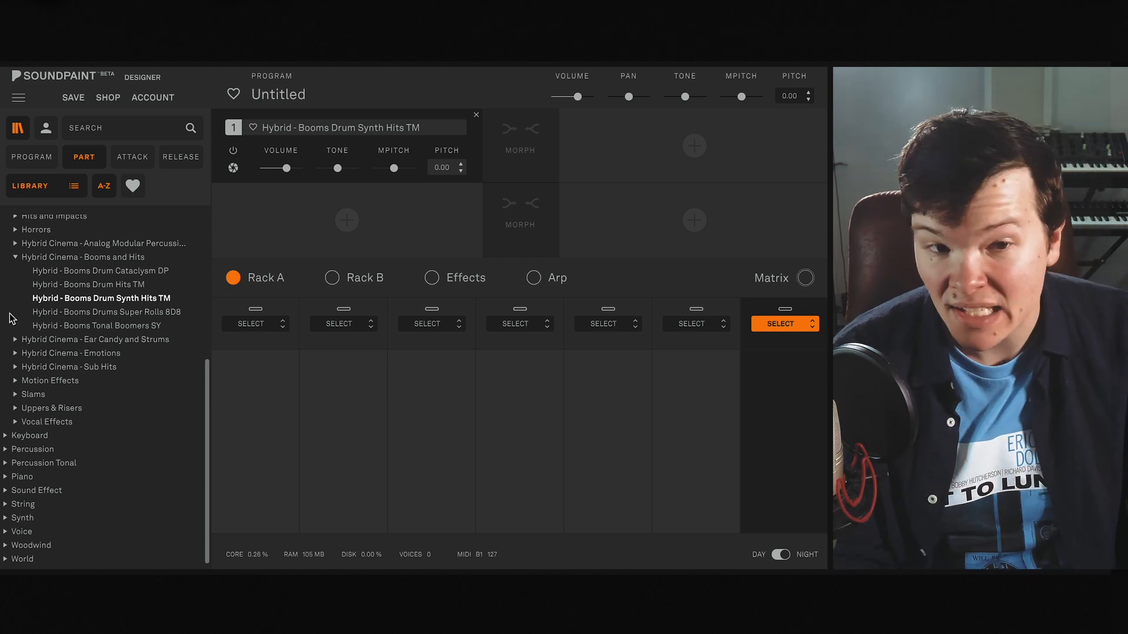
# - Load the Hybrid - Booms Drums Super Rolls 8D8 part and set its sound mode to One Note Same on B2
pyautogui.click(115, 315)
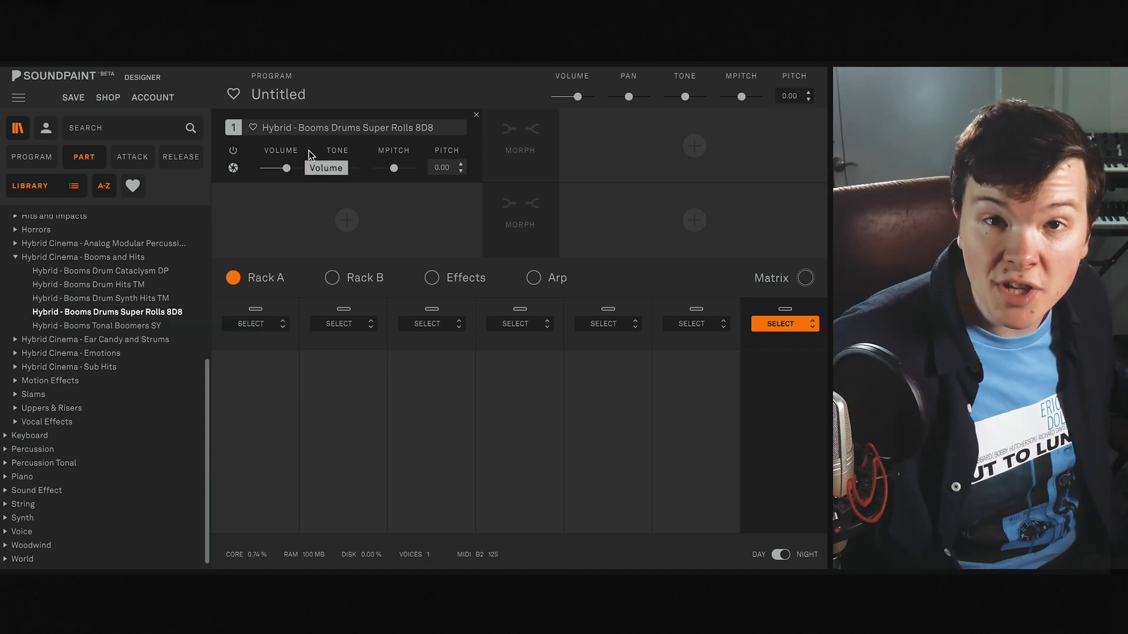
pyautogui.click(234, 168)
pyautogui.click(307, 234)
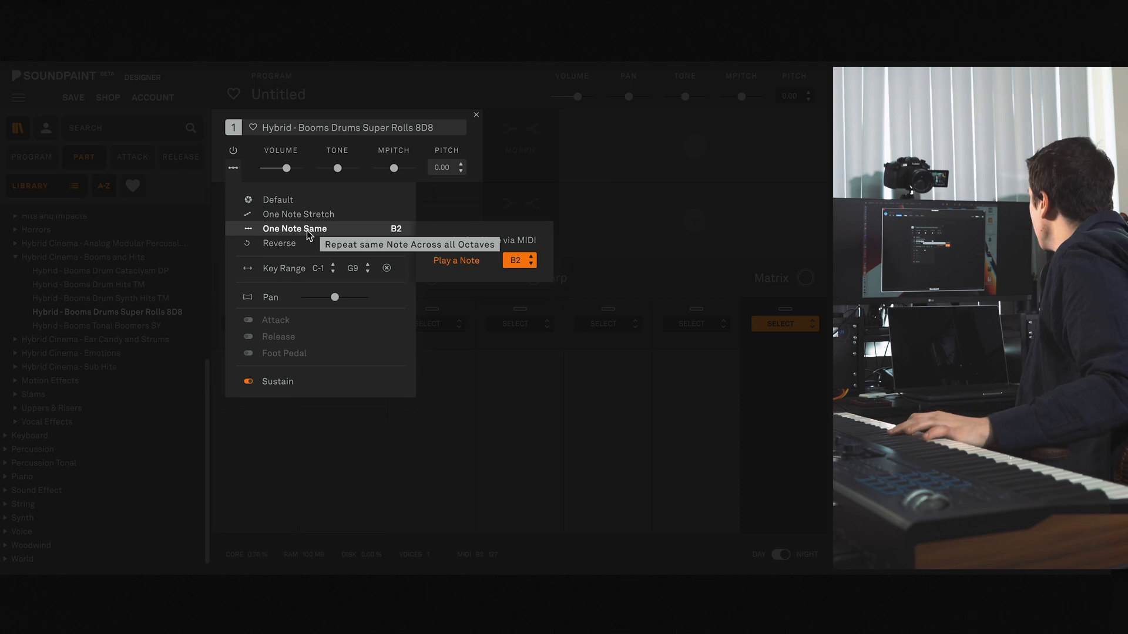
pyautogui.click(233, 169)
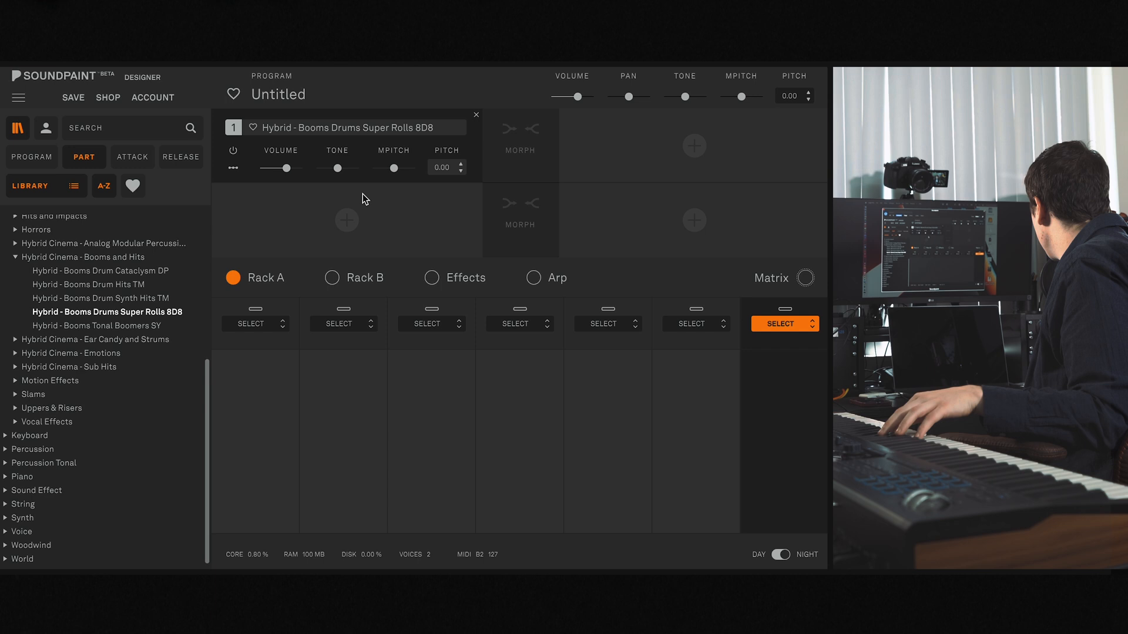
# - Add an Offset module to the first Rack A slot and set its offset to about 1.86 seconds
pyautogui.click(262, 327)
pyautogui.click(269, 450)
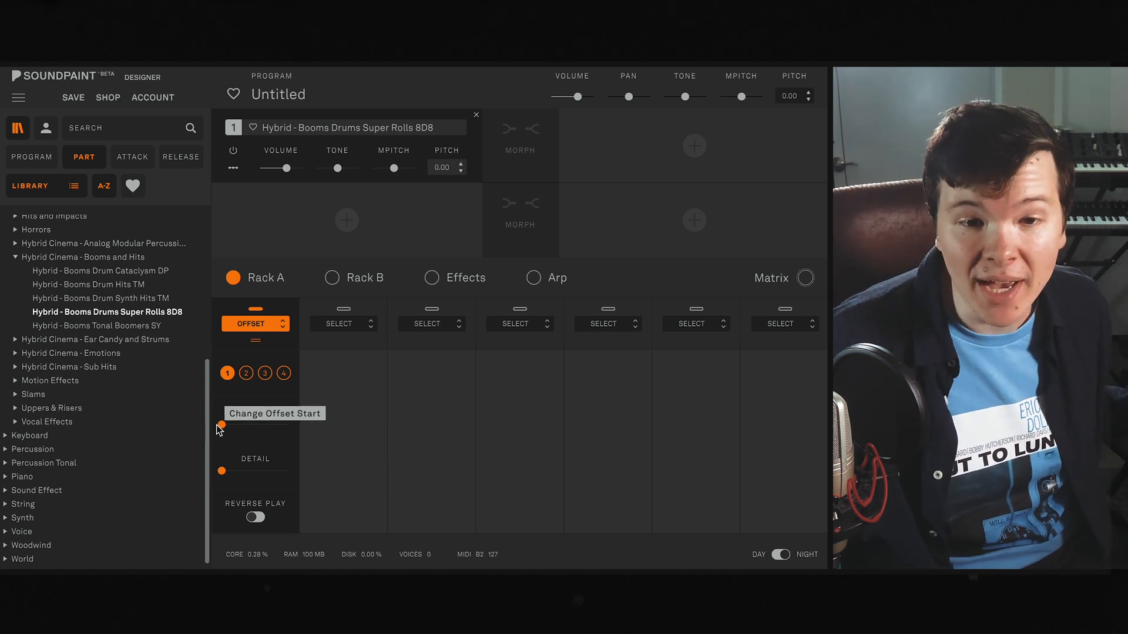
pyautogui.moveTo(221, 423)
pyautogui.moveTo(222, 424); pyautogui.dragTo(244, 423)
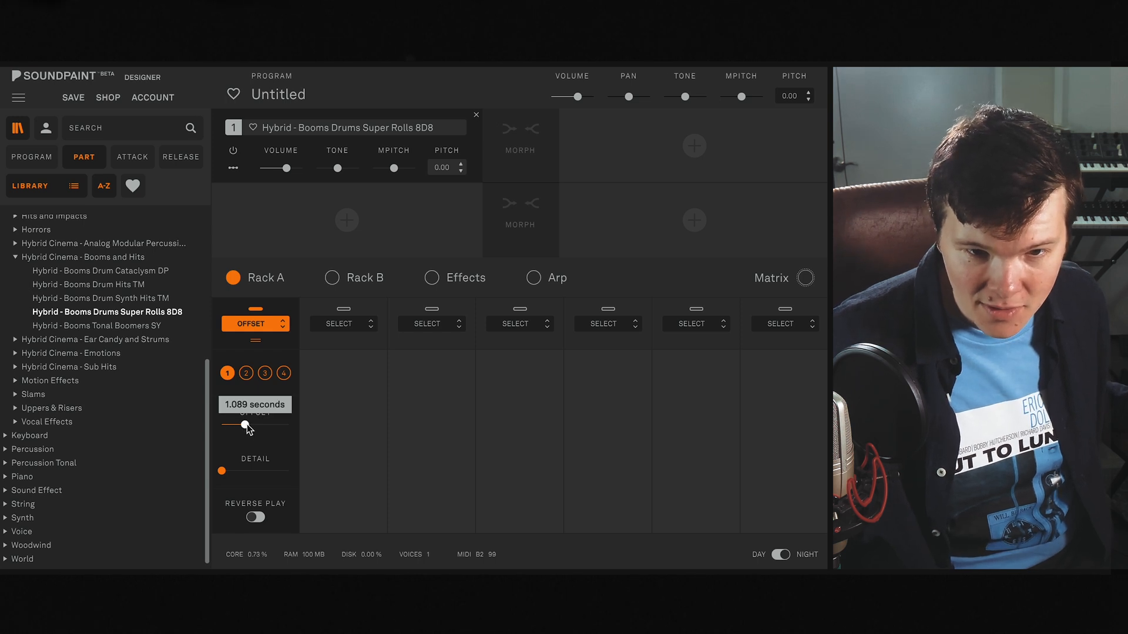
pyautogui.moveTo(249, 425); pyautogui.dragTo(250, 426)
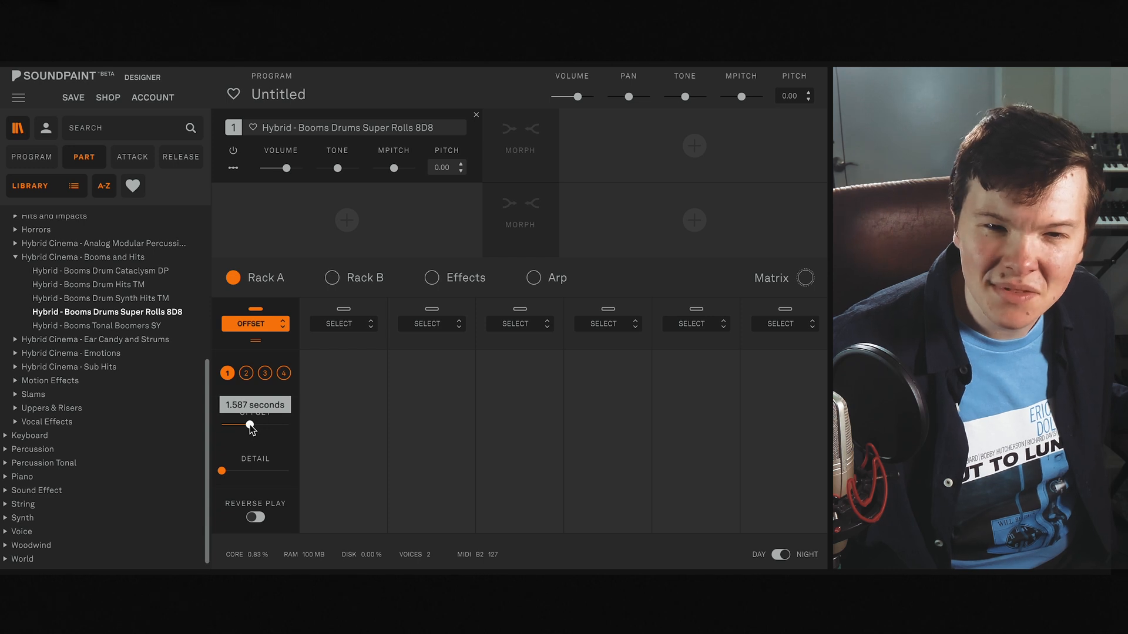
pyautogui.moveTo(249, 425); pyautogui.dragTo(246, 427)
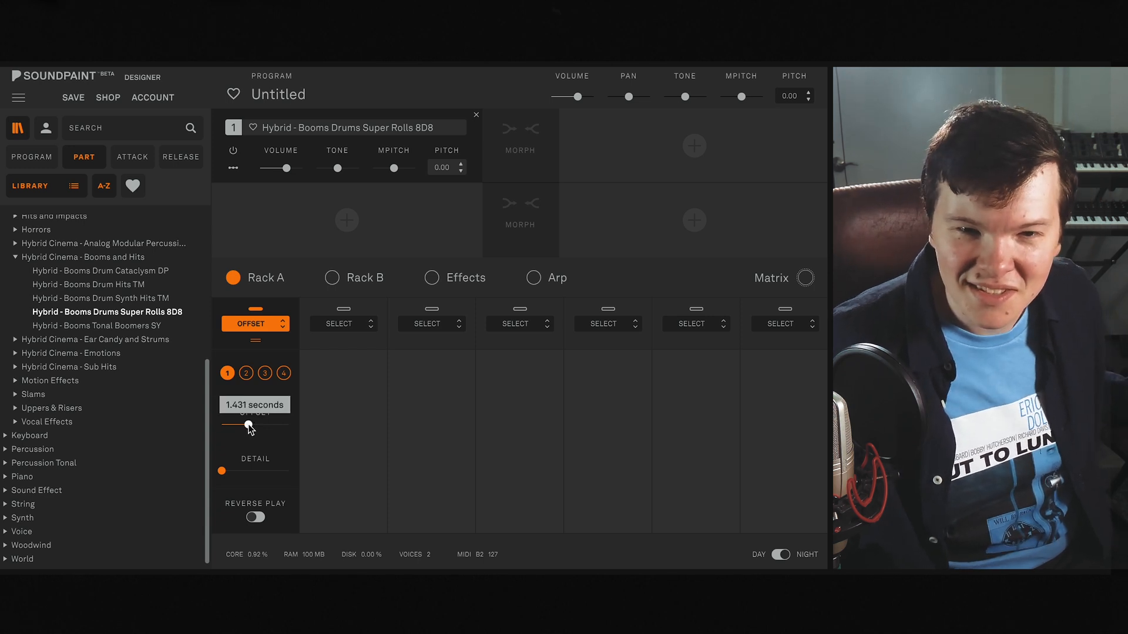
pyautogui.moveTo(249, 424); pyautogui.dragTo(250, 422)
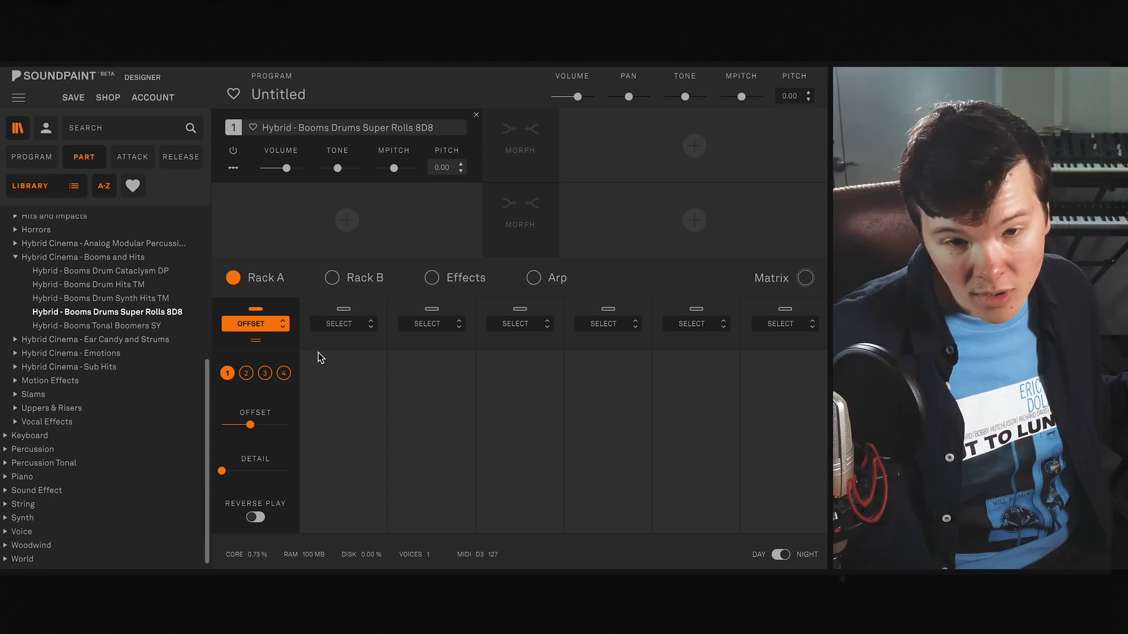
pyautogui.moveTo(251, 424)
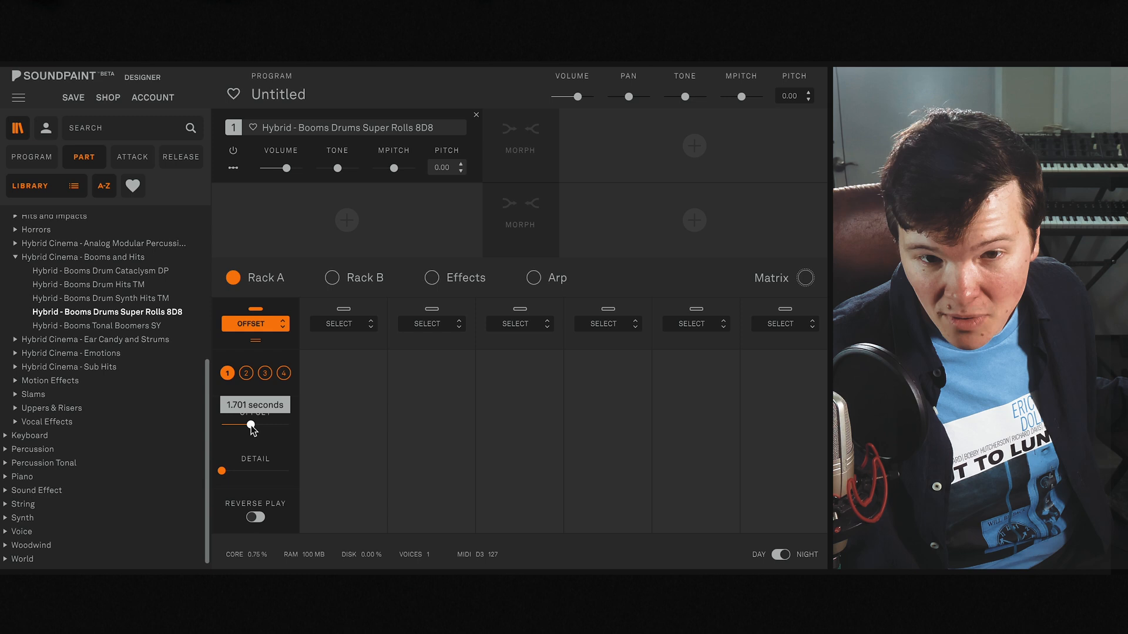
pyautogui.moveTo(251, 424); pyautogui.dragTo(252, 424)
pyautogui.moveTo(252, 425)
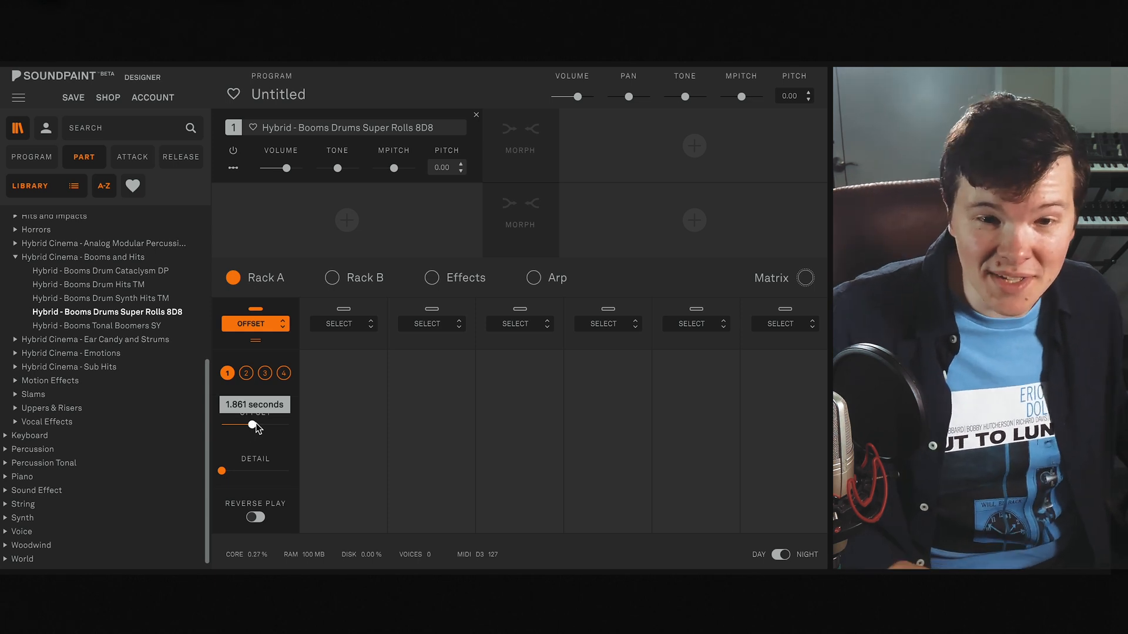
# - Turn on Reverse Play in the Offset module and lower the offset to slightly below the middle of its range
pyautogui.click(255, 518)
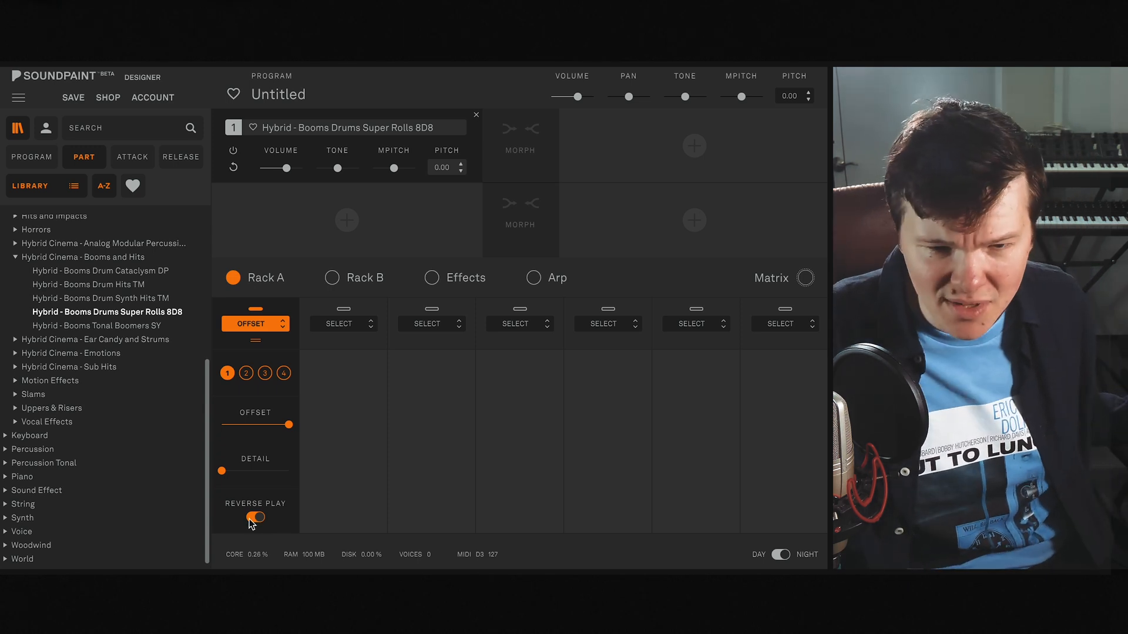
pyautogui.moveTo(284, 430); pyautogui.dragTo(262, 429)
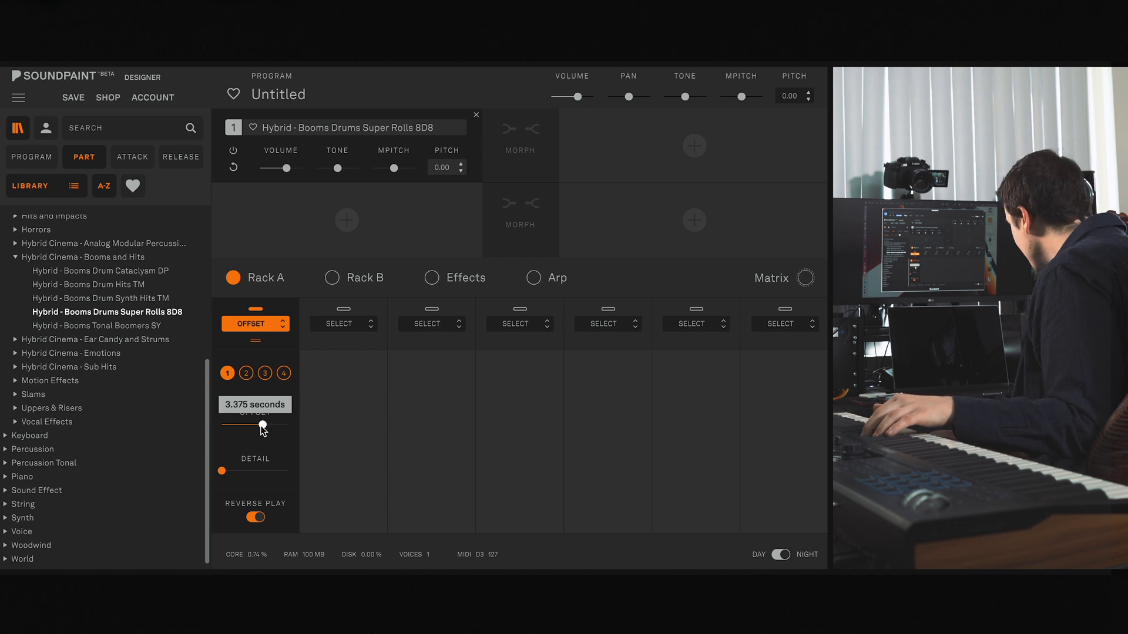
pyautogui.moveTo(263, 427); pyautogui.dragTo(253, 427)
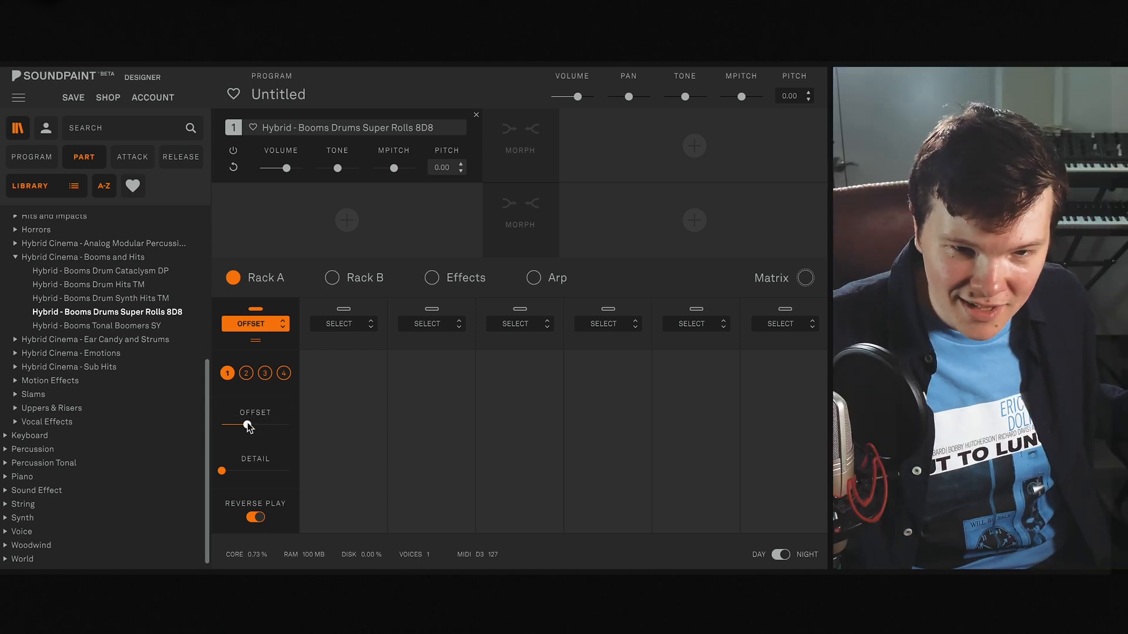
pyautogui.moveTo(248, 427); pyautogui.dragTo(252, 427)
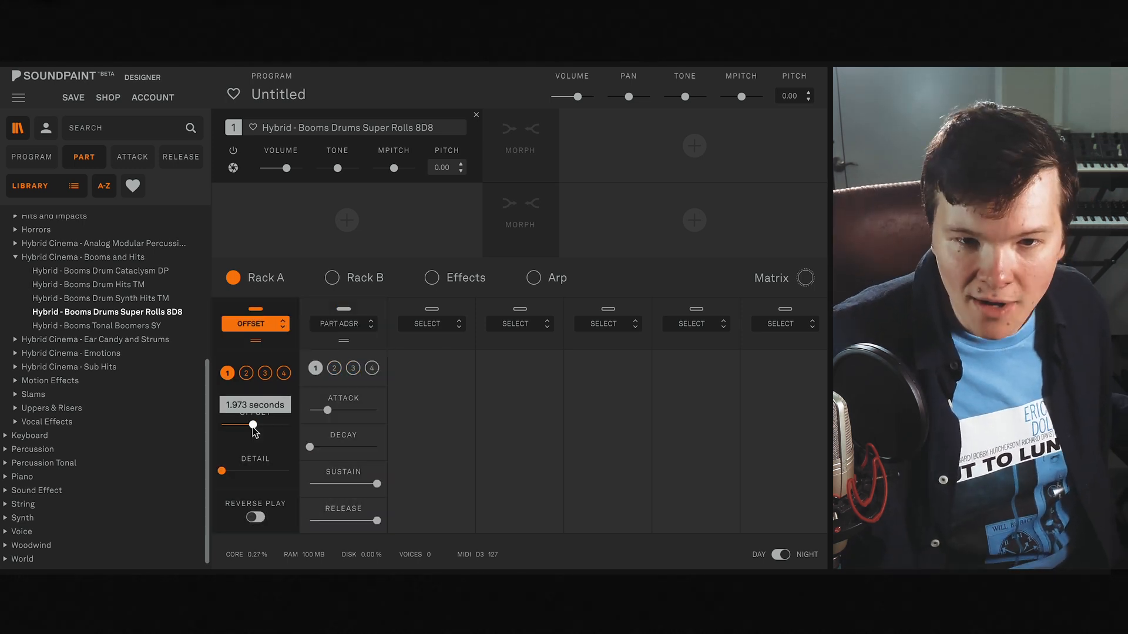
pyautogui.moveTo(253, 427); pyautogui.dragTo(250, 426)
# - Lower the attack and decay of the Part ADSR in the second Rack A slot to their minimum
pyautogui.moveTo(327, 411)
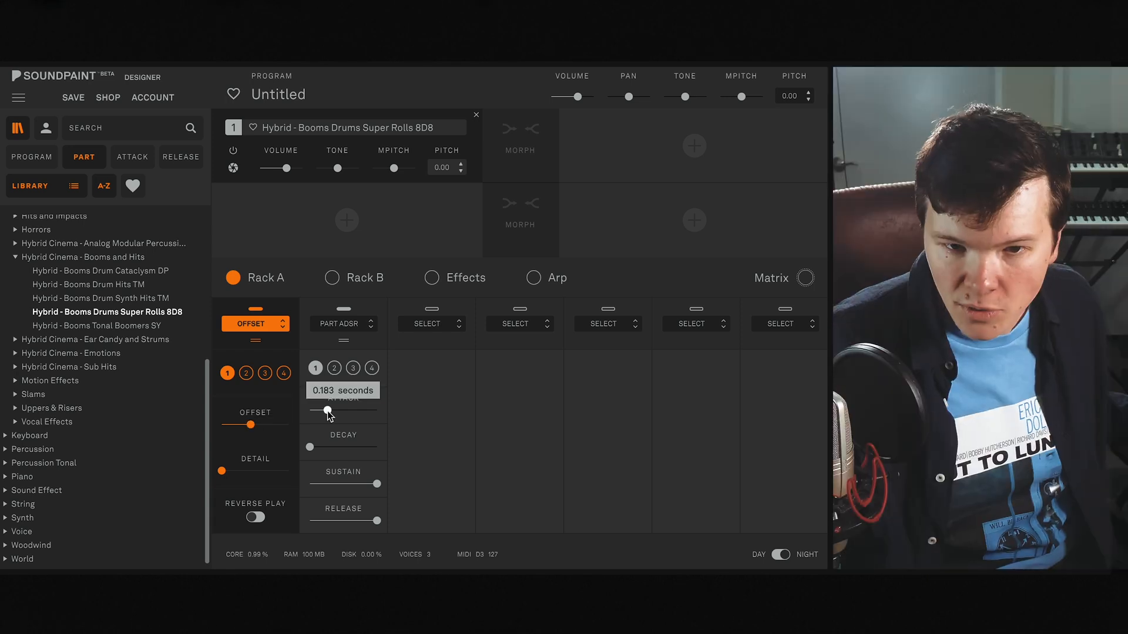
pyautogui.moveTo(327, 411); pyautogui.dragTo(194, 406)
pyautogui.moveTo(309, 447); pyautogui.dragTo(282, 481)
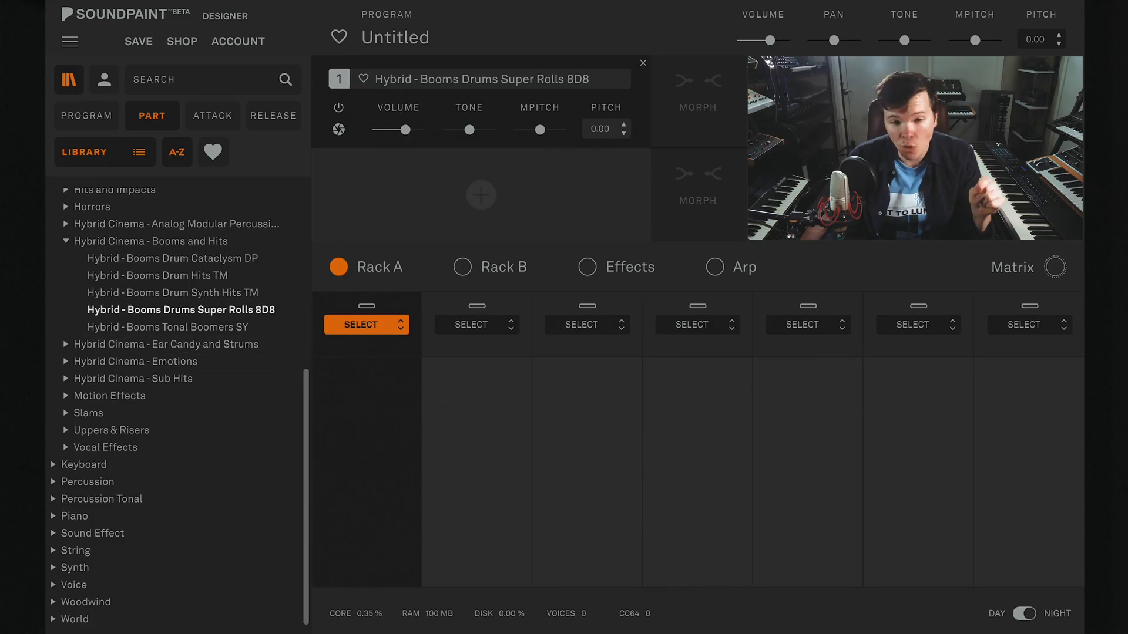
# - Load the Hybrid - Booms Tonal Boomers SY part, and the library program Hybrid - Booms Blood Red Drum TM
pyautogui.click(197, 327)
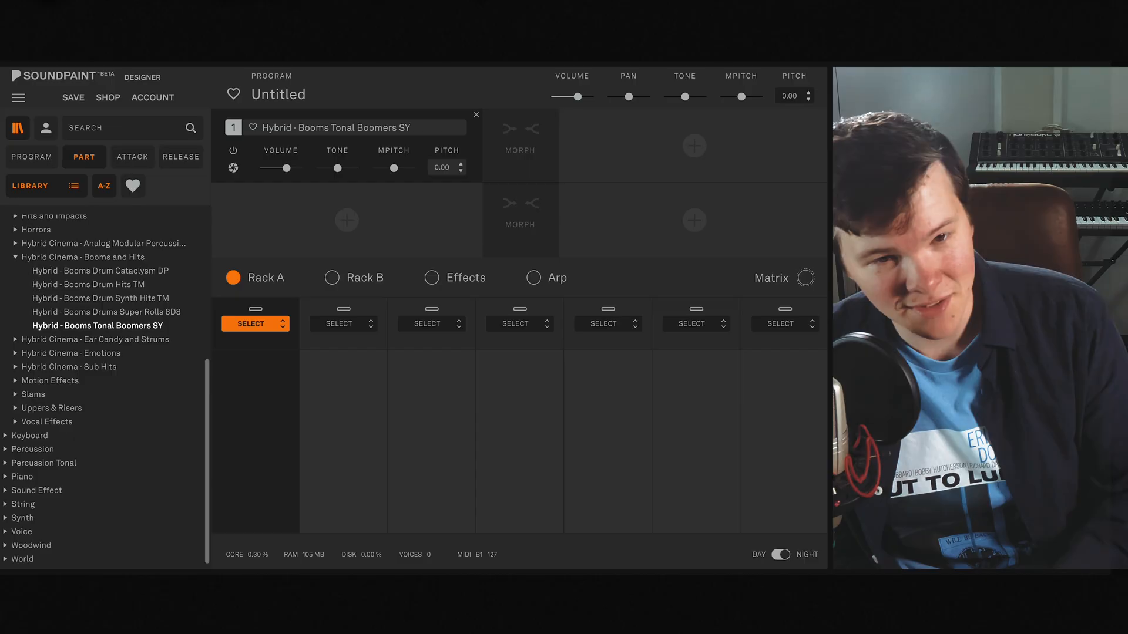
pyautogui.click(52, 157)
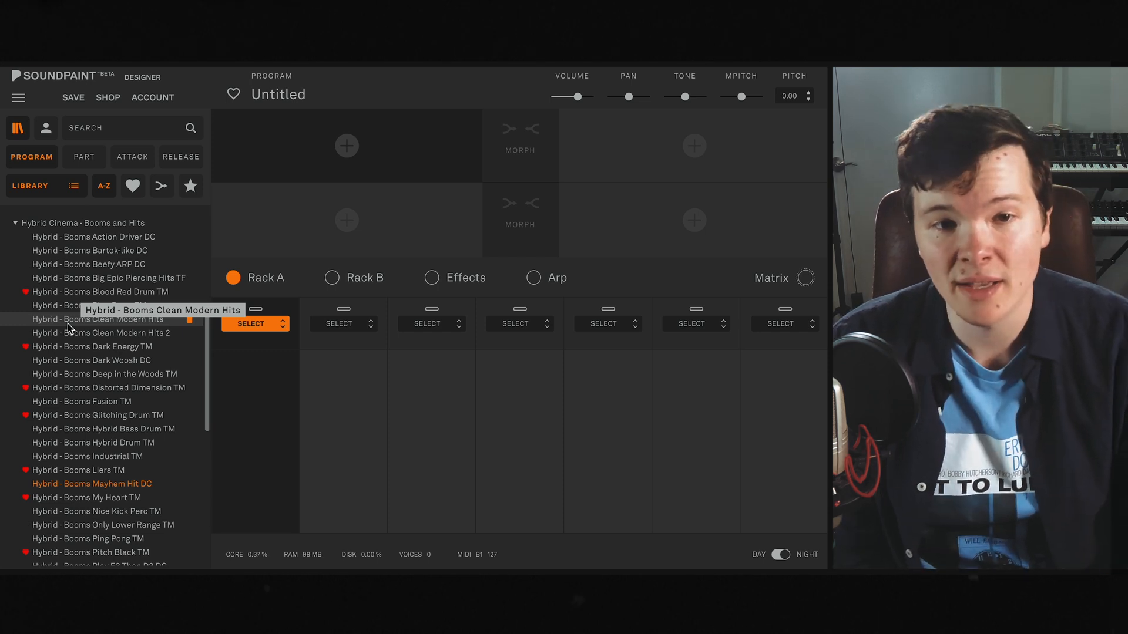
pyautogui.click(89, 294)
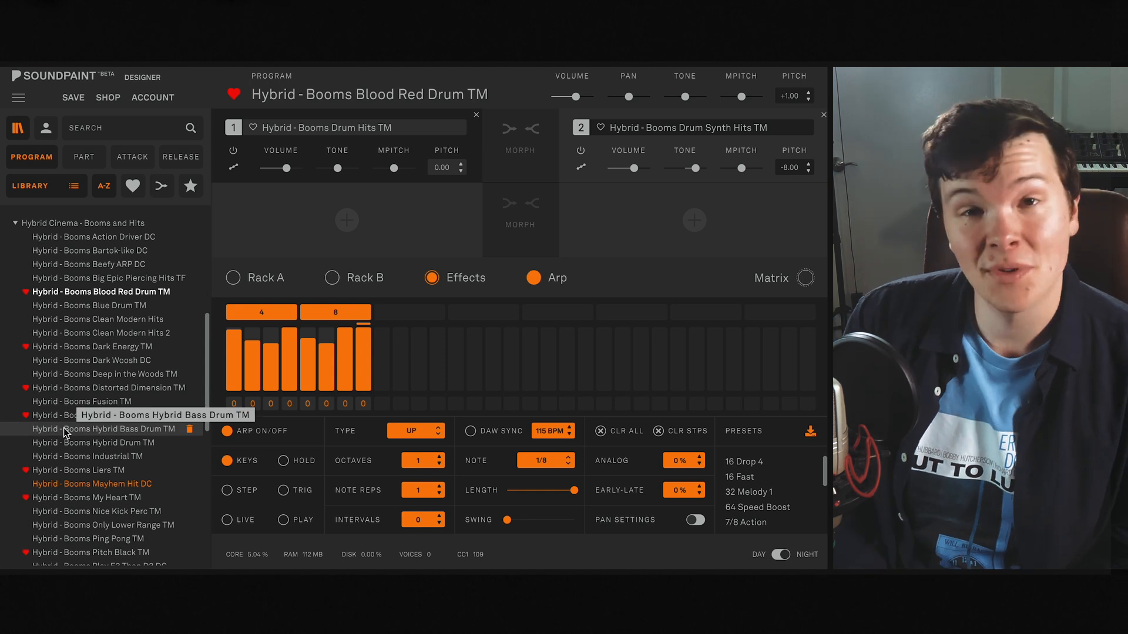
# - Load the Hybrid - Booms Dark Energy TM program and review its assigned low-pass cut-off automation without changing it
pyautogui.click(89, 346)
pyautogui.click(581, 372)
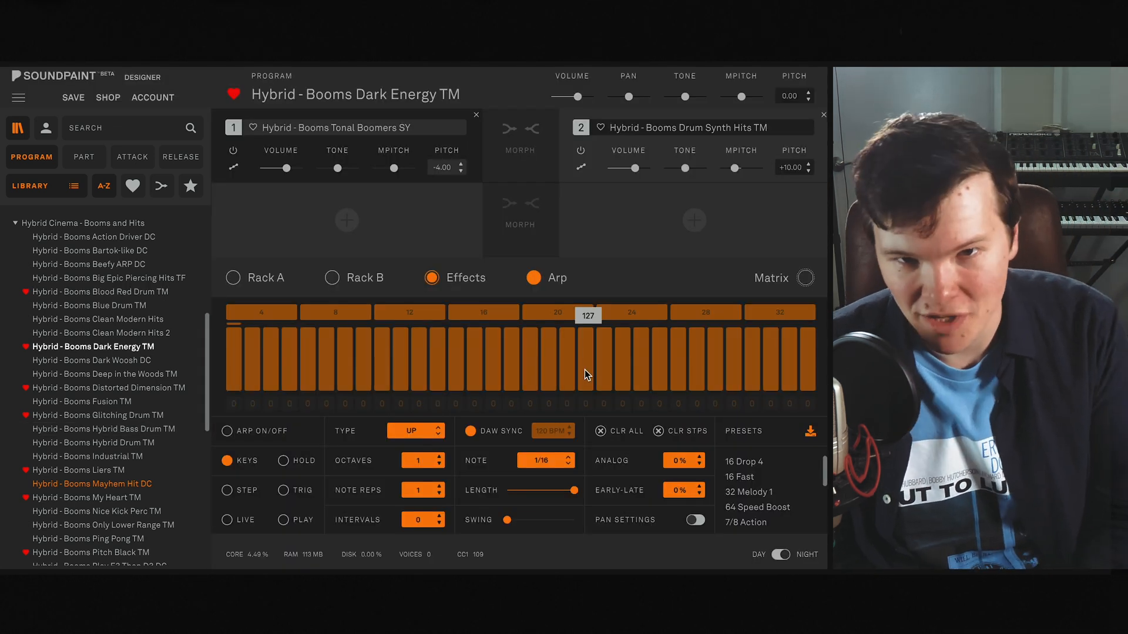
pyautogui.click(804, 278)
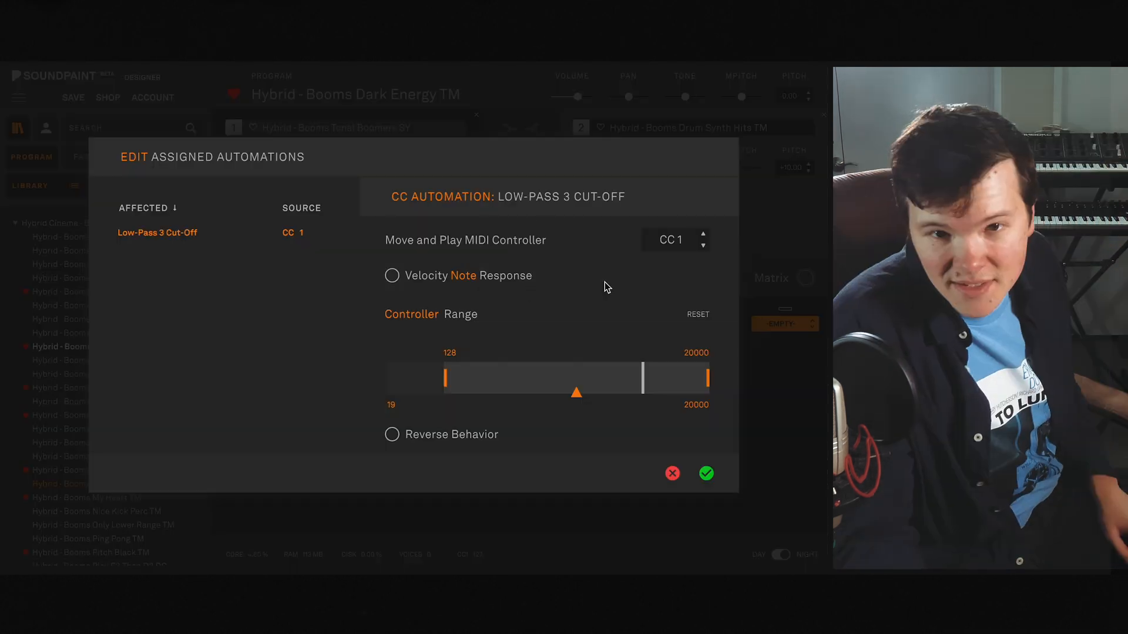
pyautogui.click(672, 473)
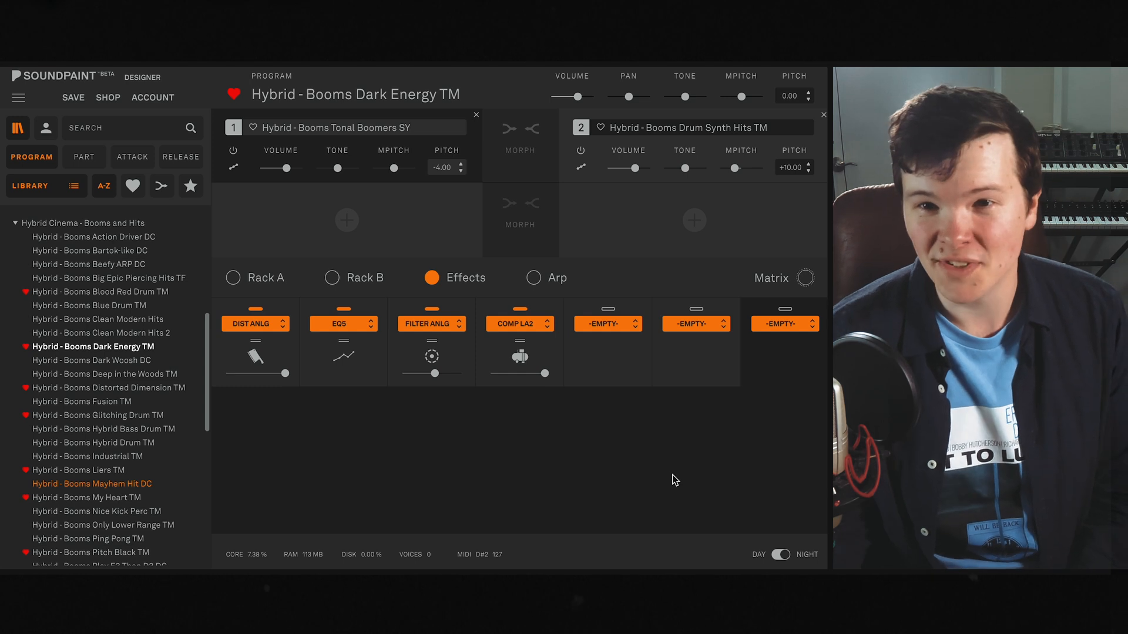
# - Mute and re-enable part 1, and do the same with part 2, to compare the two layers separately
pyautogui.click(232, 153)
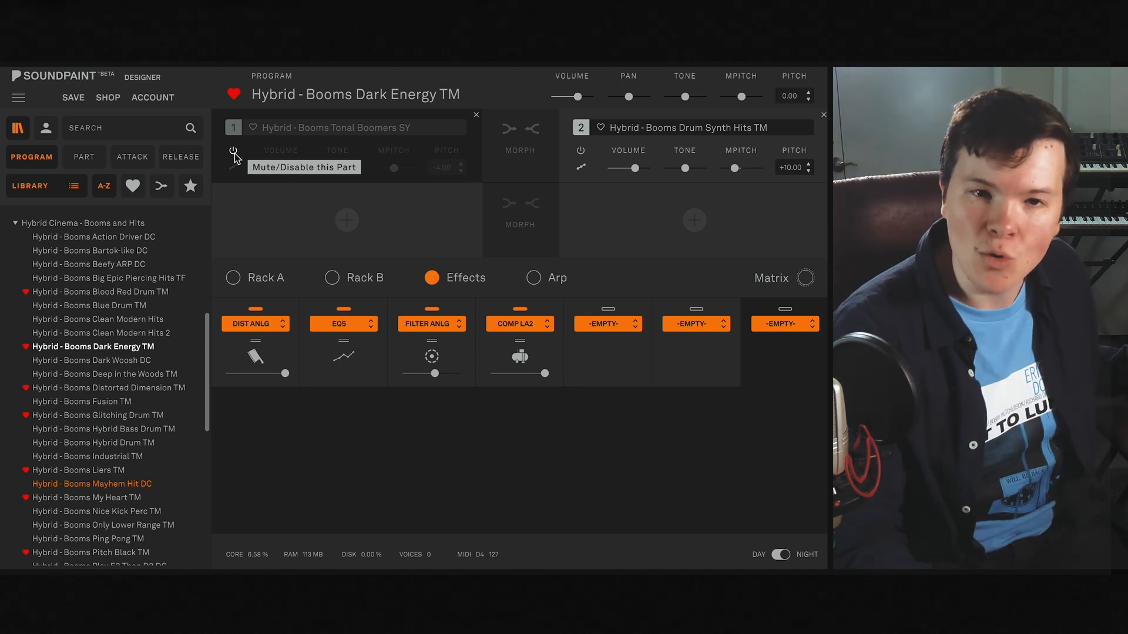
pyautogui.click(233, 153)
pyautogui.click(580, 151)
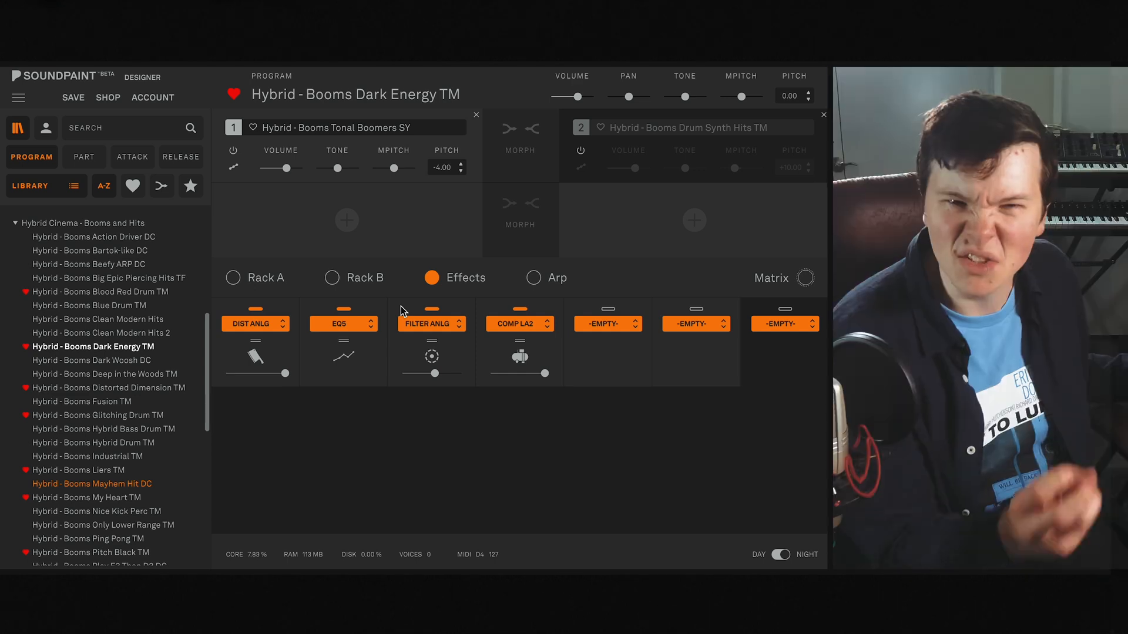
pyautogui.click(582, 152)
pyautogui.click(582, 167)
pyautogui.click(582, 167)
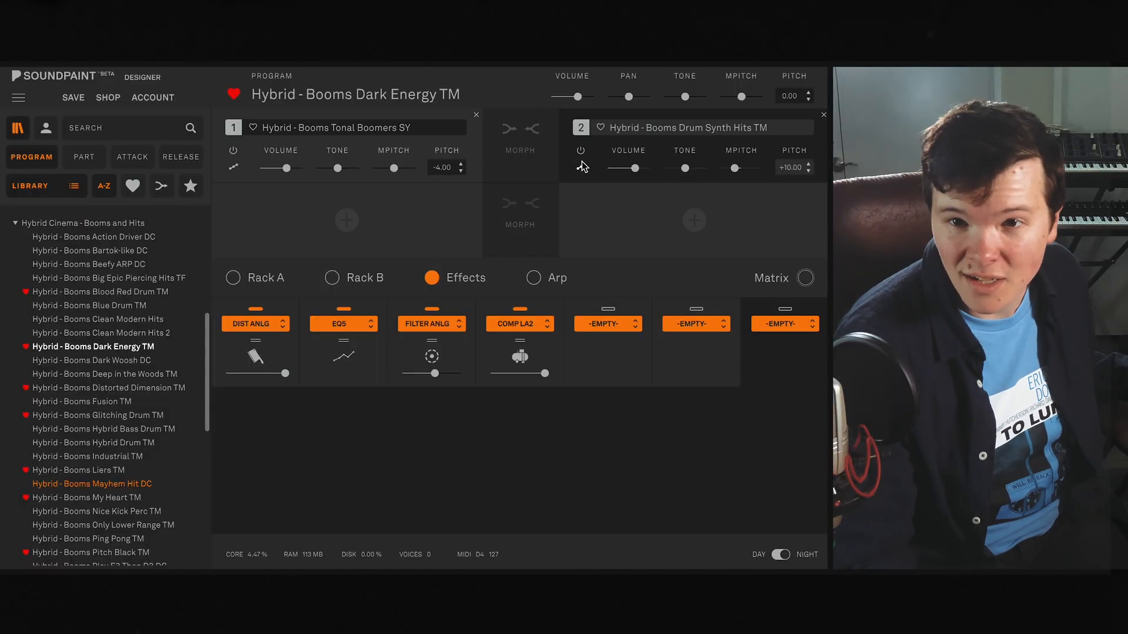
# - Examine the Dark Energy program's Rack B, its EQ5 and Comp LA2 effect settings, and part 1's sound mode options
pyautogui.click(352, 281)
pyautogui.click(352, 291)
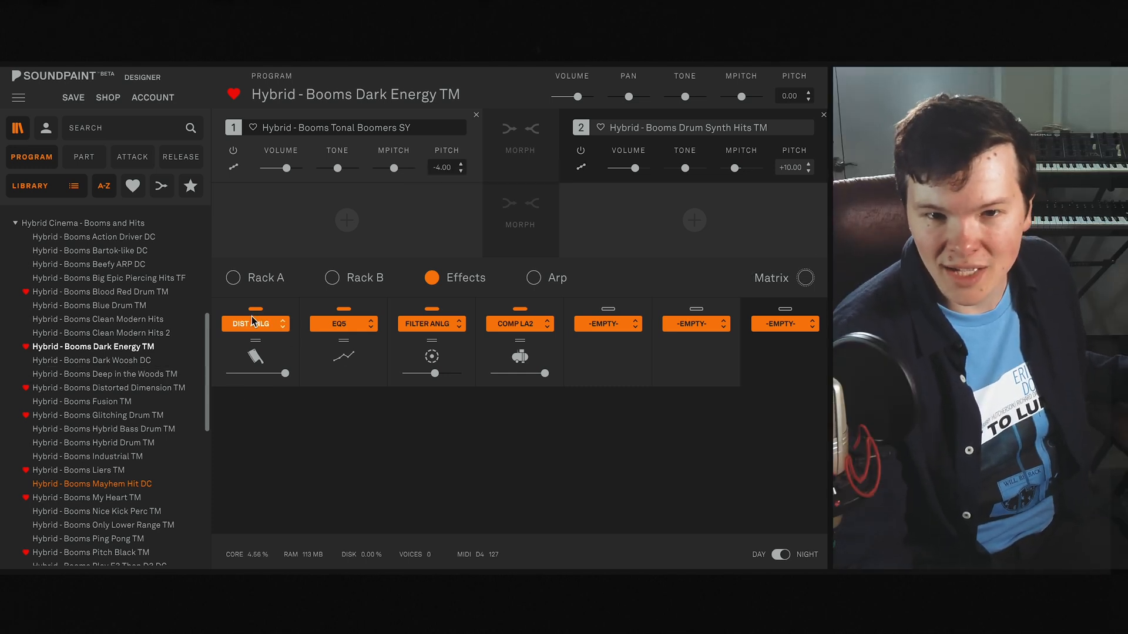
pyautogui.click(373, 356)
pyautogui.click(548, 351)
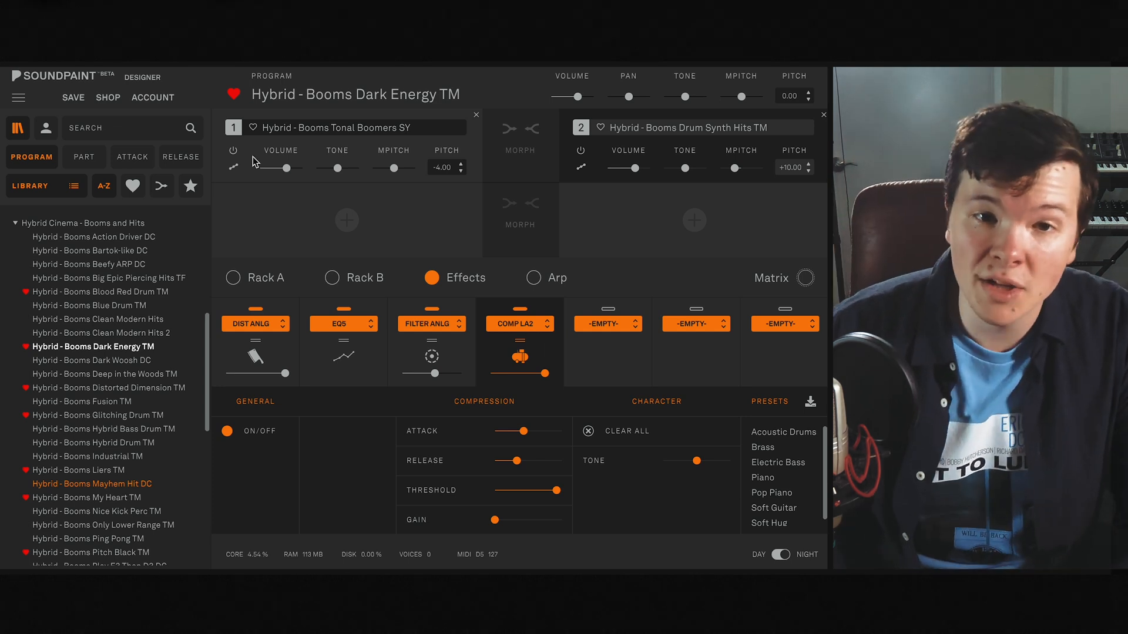
pyautogui.click(234, 168)
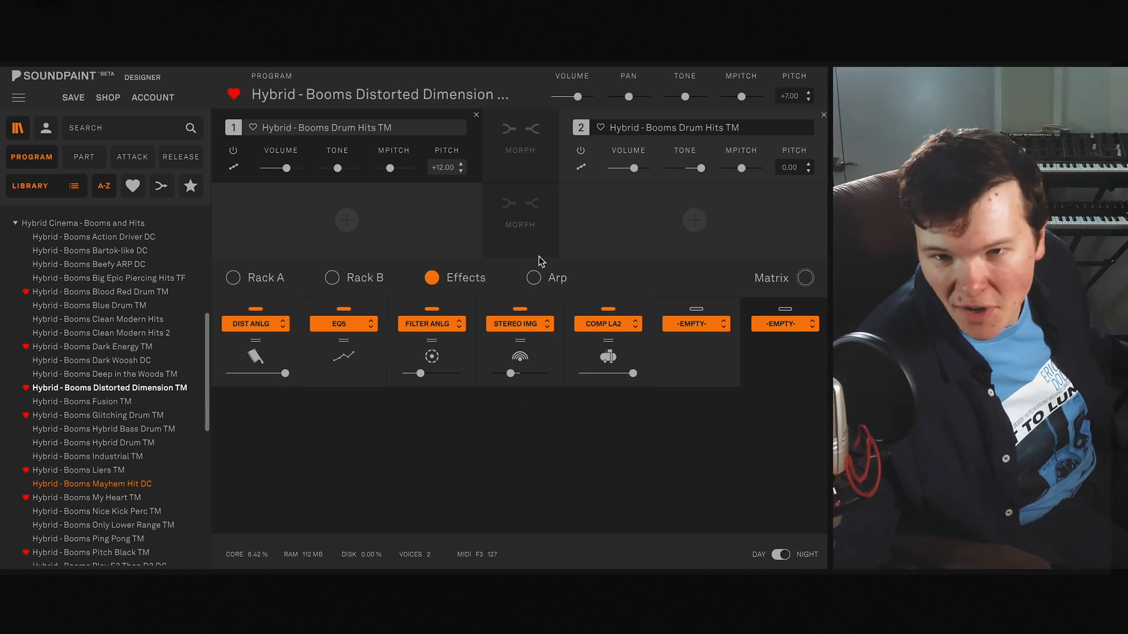
# - Examine the arpeggiator and the EQ5 effect settings of the Hybrid - Booms Glitching Drum TM program
pyautogui.click(534, 277)
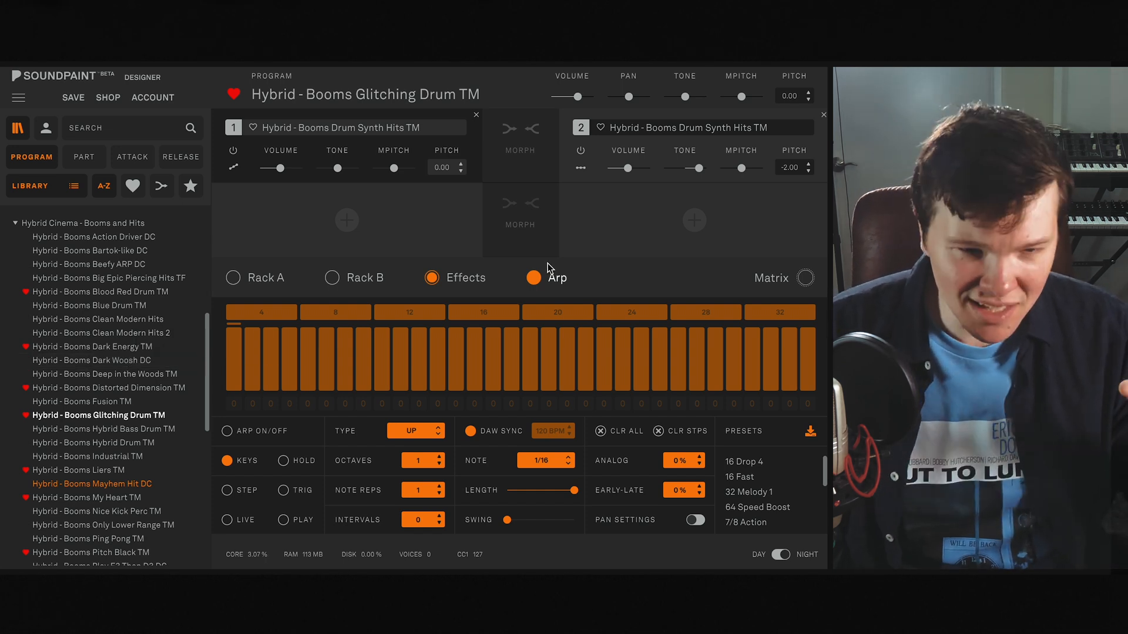
pyautogui.click(475, 283)
pyautogui.click(294, 378)
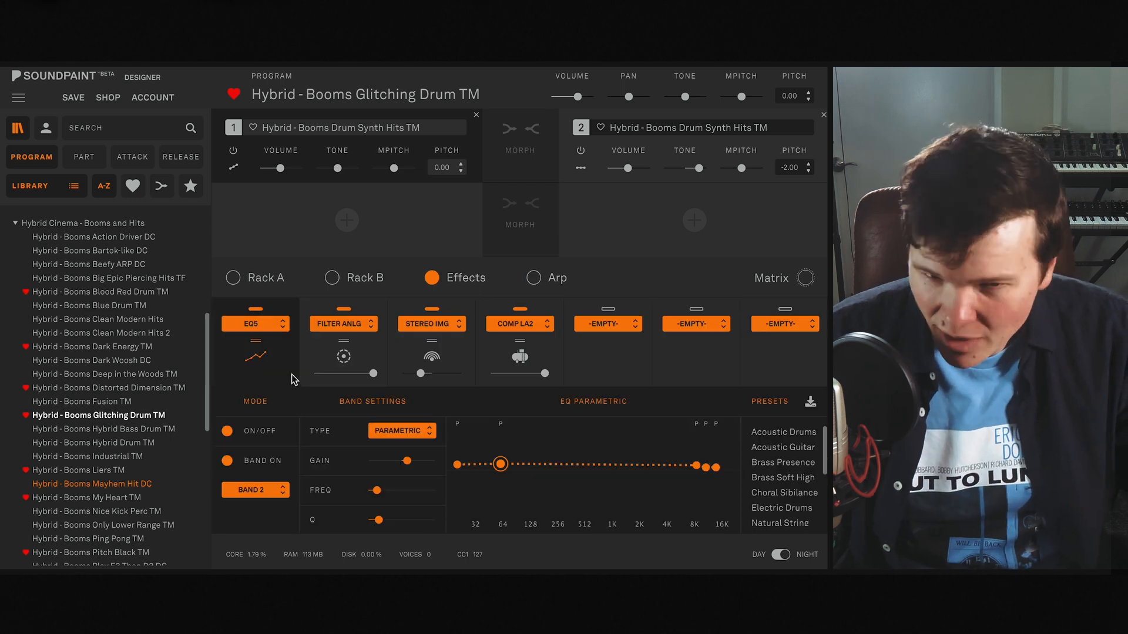
# - Examine the Filter ANLG, Stereo IMG and Comp LA2 settings, and review the low-pass cut-off automation without changing it
pyautogui.click(344, 356)
pyautogui.click(425, 357)
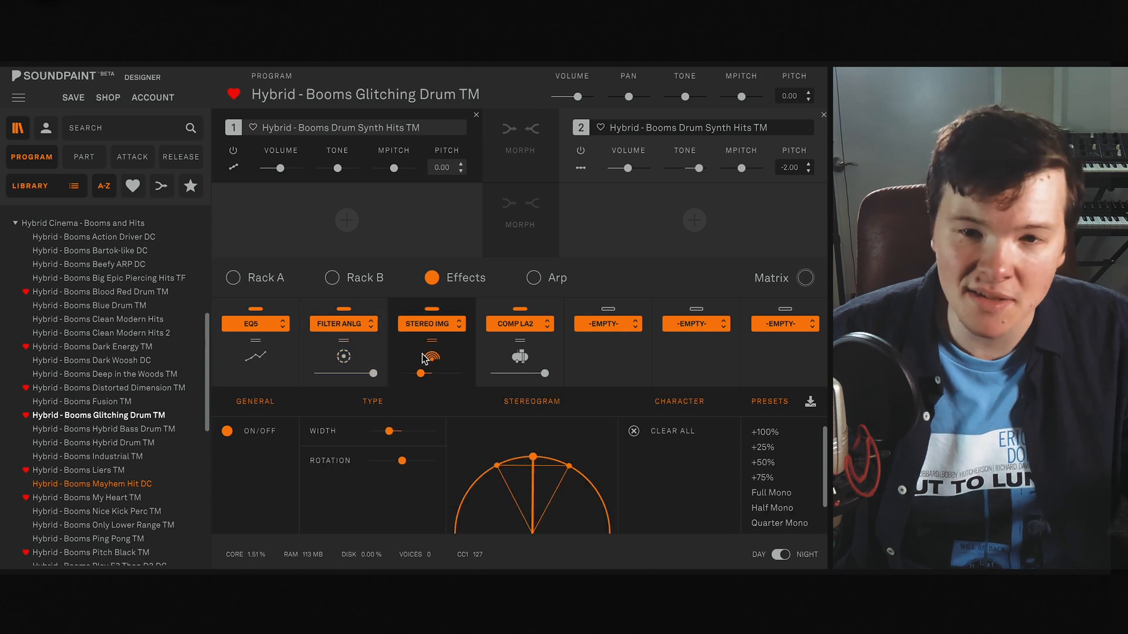
pyautogui.click(498, 360)
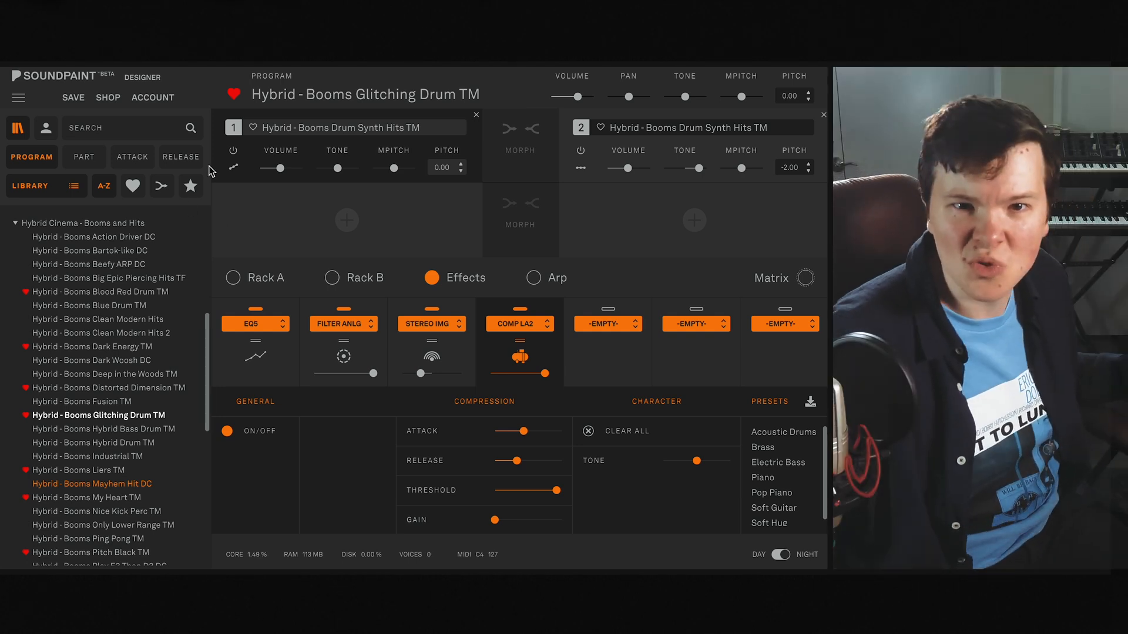
pyautogui.click(786, 281)
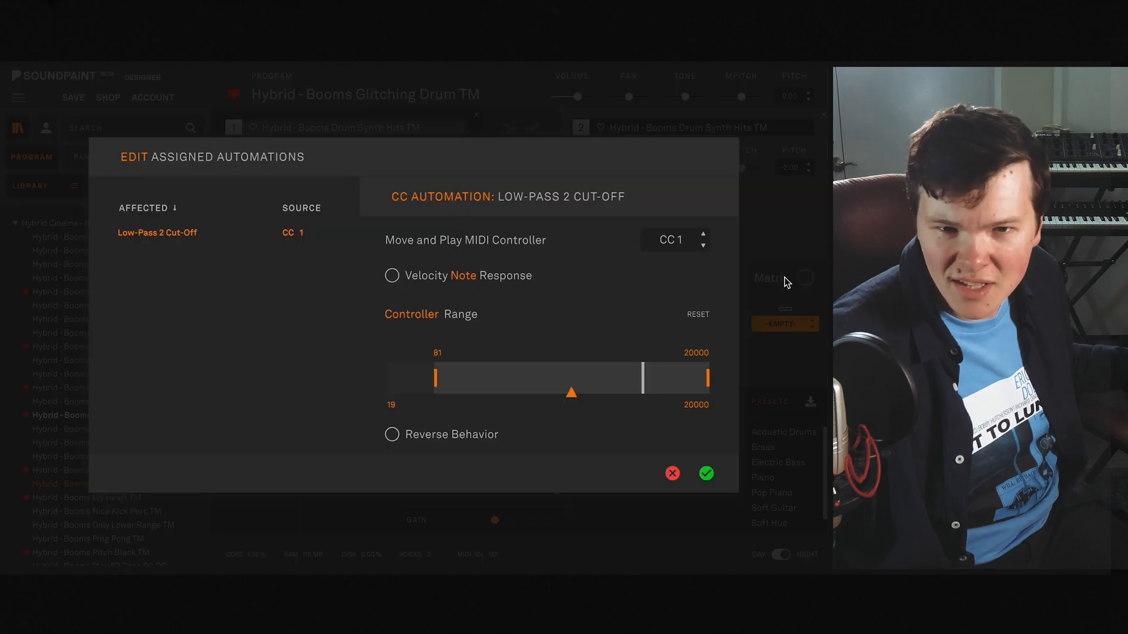
pyautogui.click(673, 474)
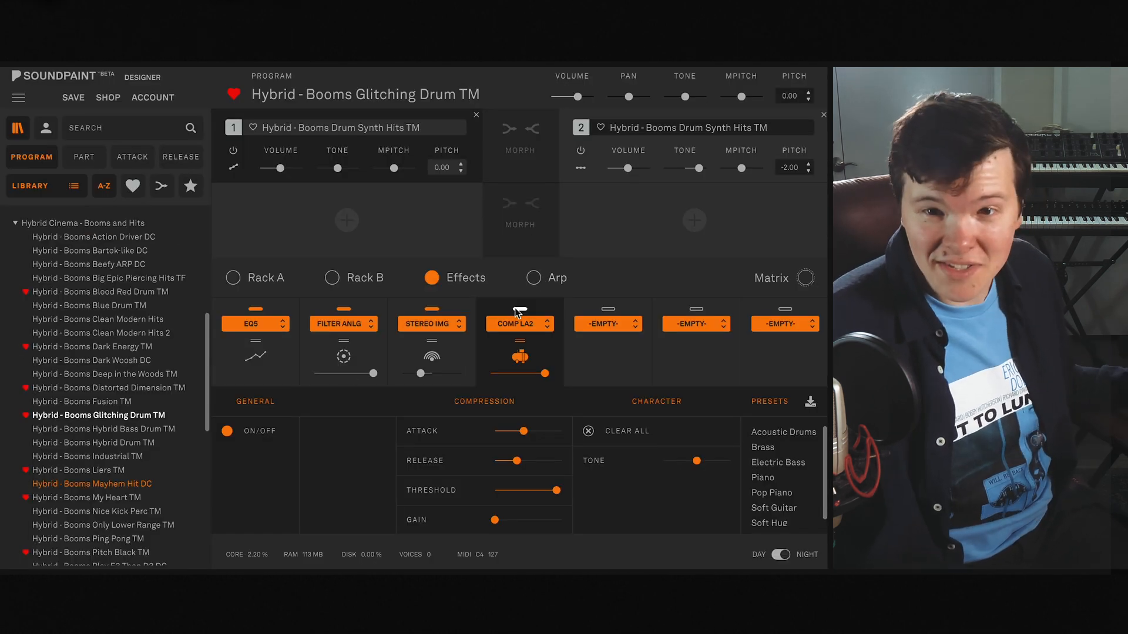
# - Bypass the Comp LA2, Stereo IMG, Filter ANLG and EQ5 effects and mute part 2 to isolate dry part 1
pyautogui.click(429, 308)
pyautogui.click(343, 309)
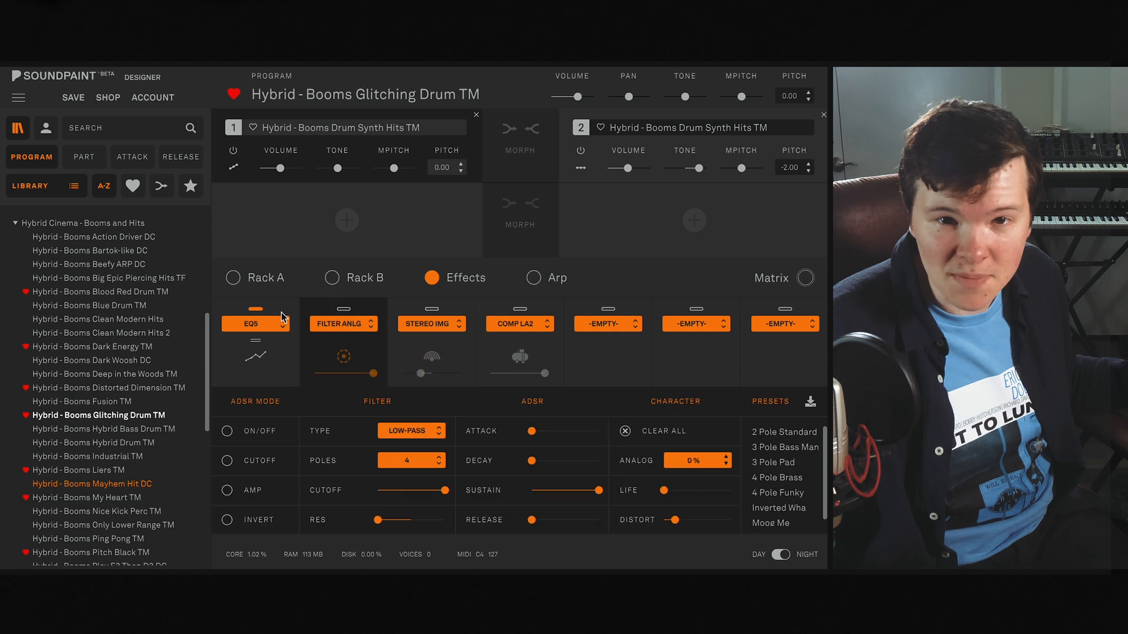
pyautogui.click(255, 309)
pyautogui.click(581, 153)
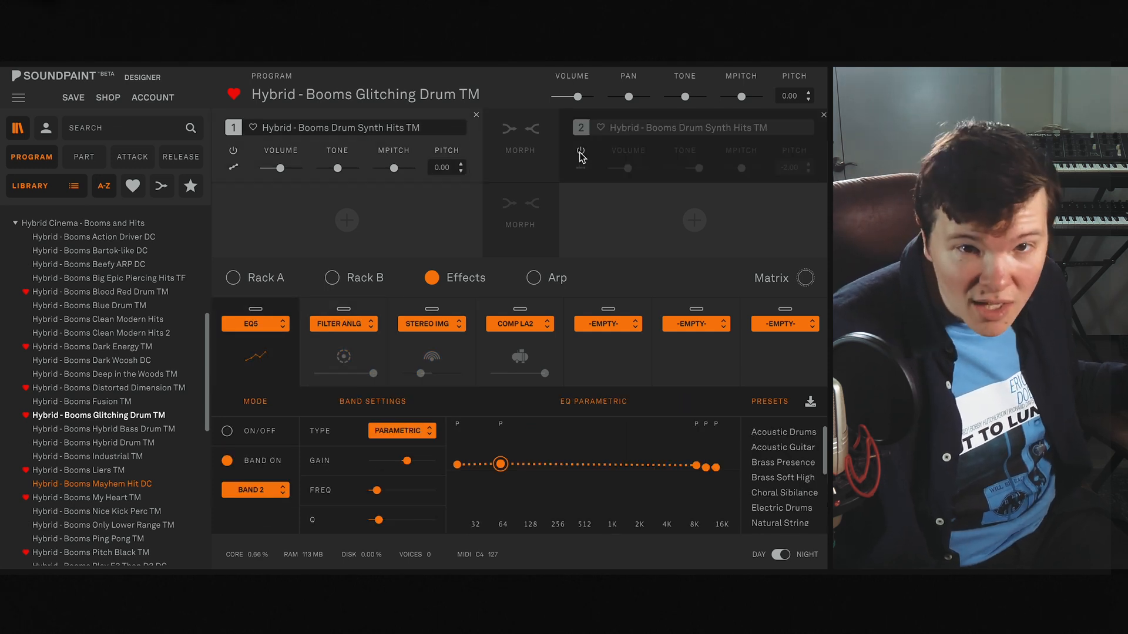
# - Check part 1's sound mode and add an Offset module to the first slot of Rack B
pyautogui.click(234, 167)
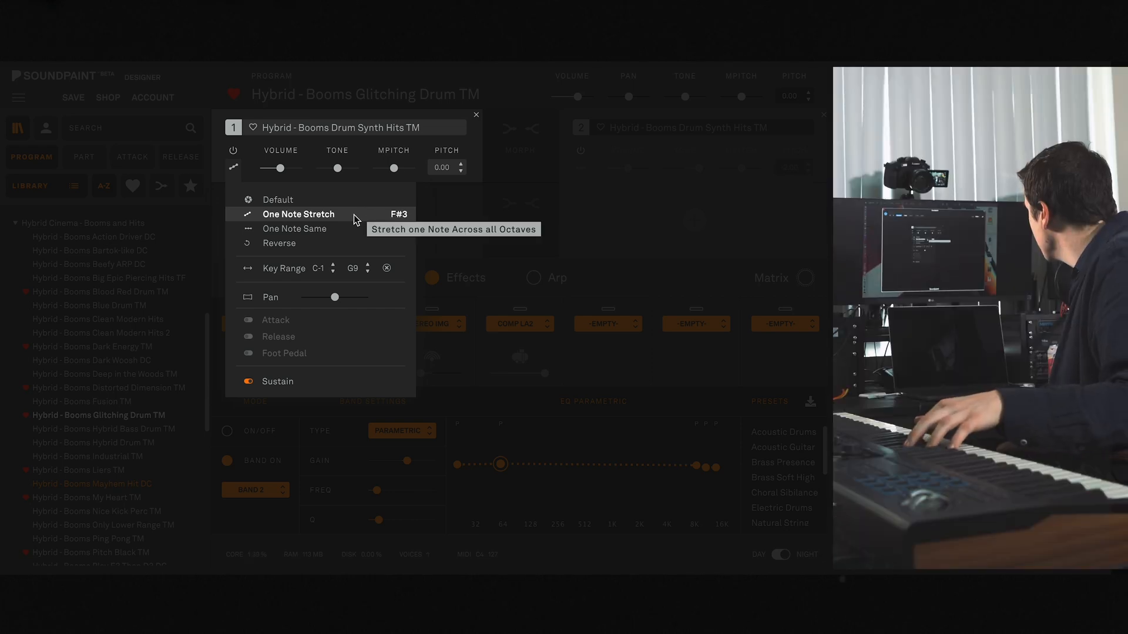
pyautogui.click(235, 170)
pyautogui.click(332, 278)
pyautogui.click(252, 323)
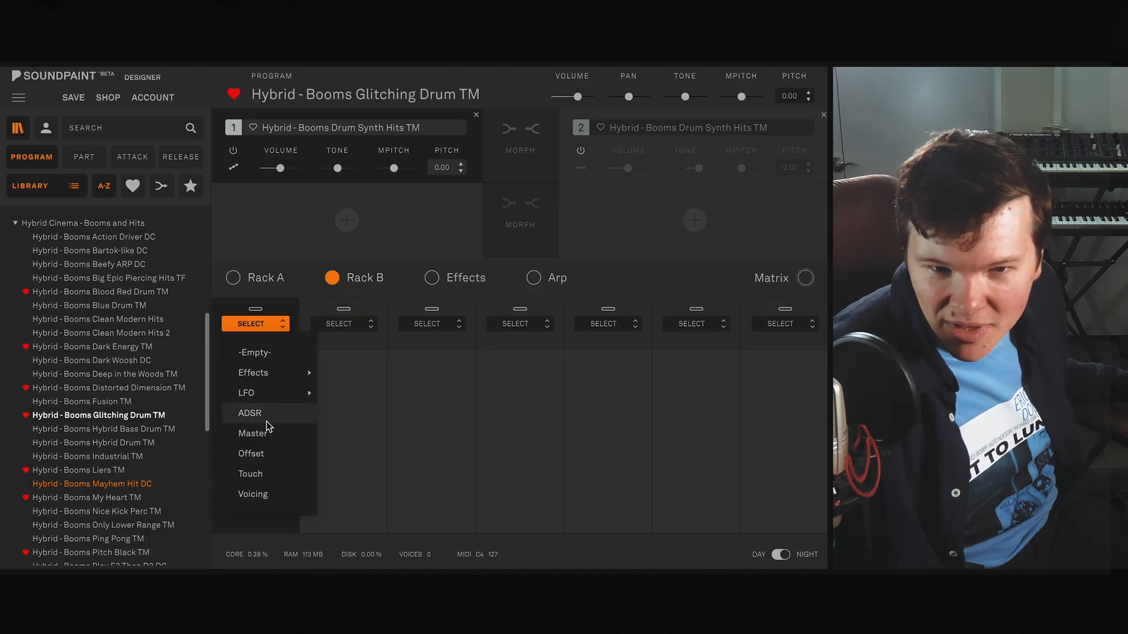
pyautogui.click(256, 454)
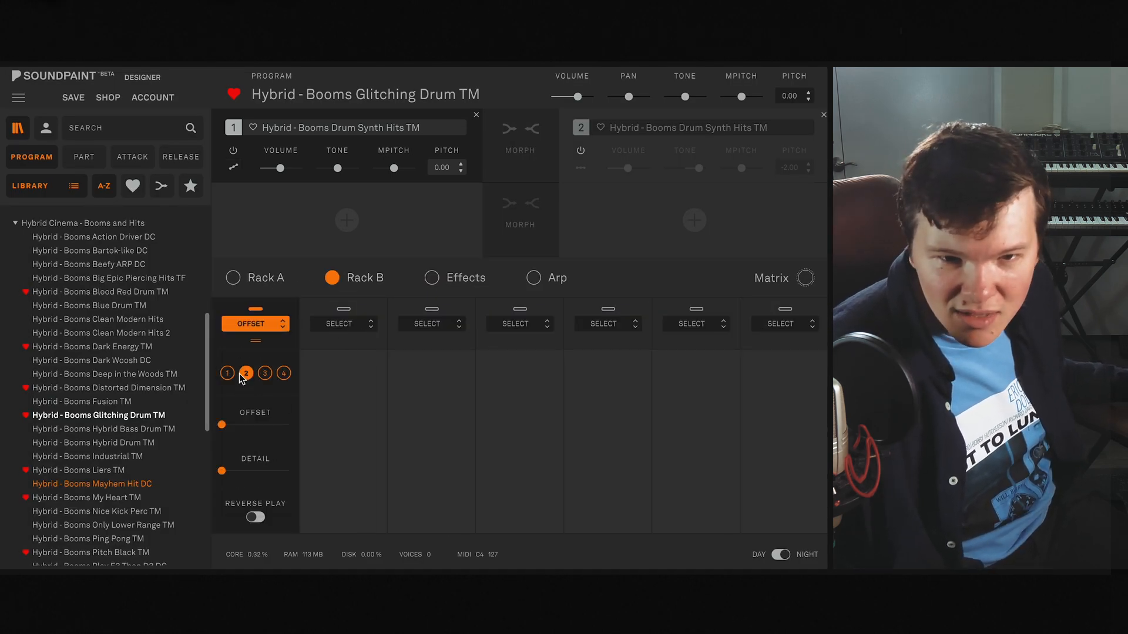
# - Set part 1's sound mode to Default, and swap the muting so that only part 2 plays
pyautogui.click(234, 170)
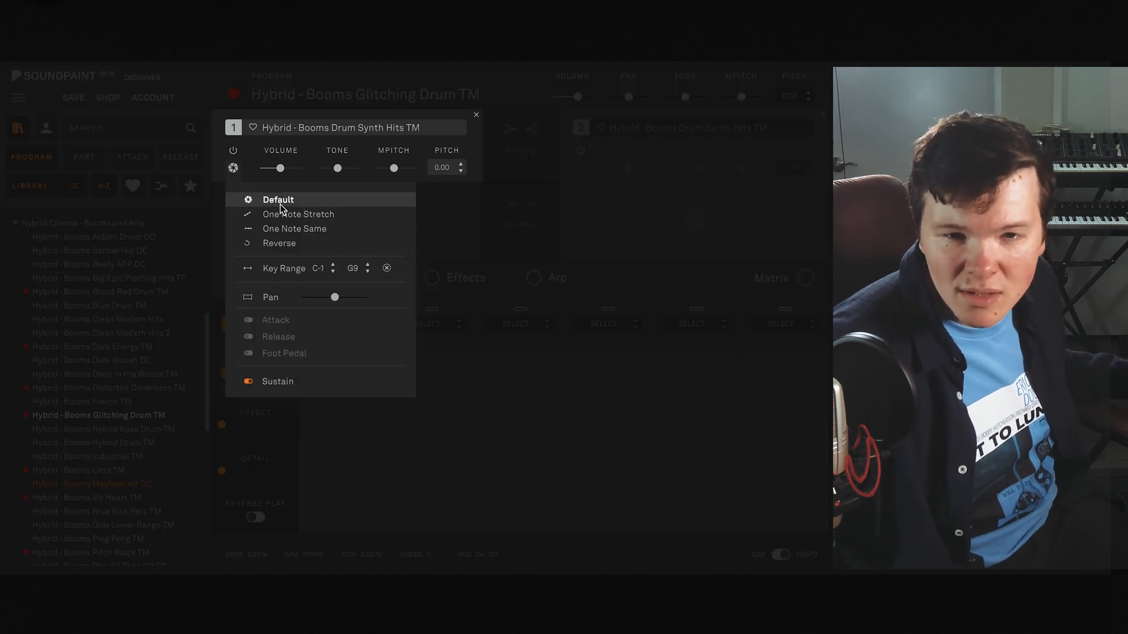
pyautogui.click(233, 170)
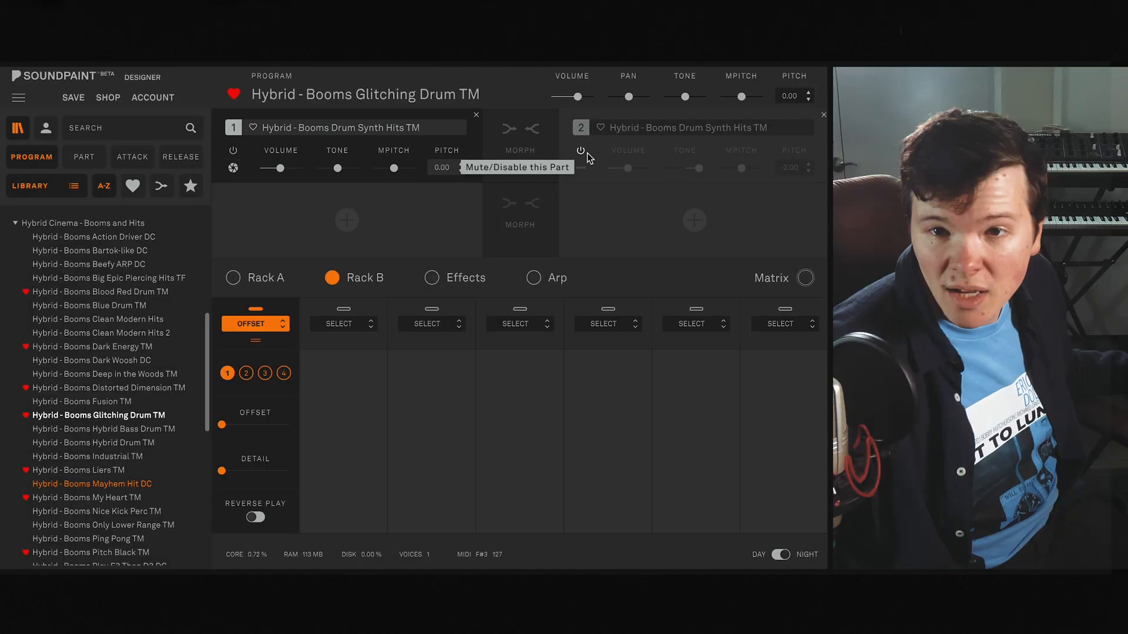
pyautogui.click(583, 152)
pyautogui.click(234, 152)
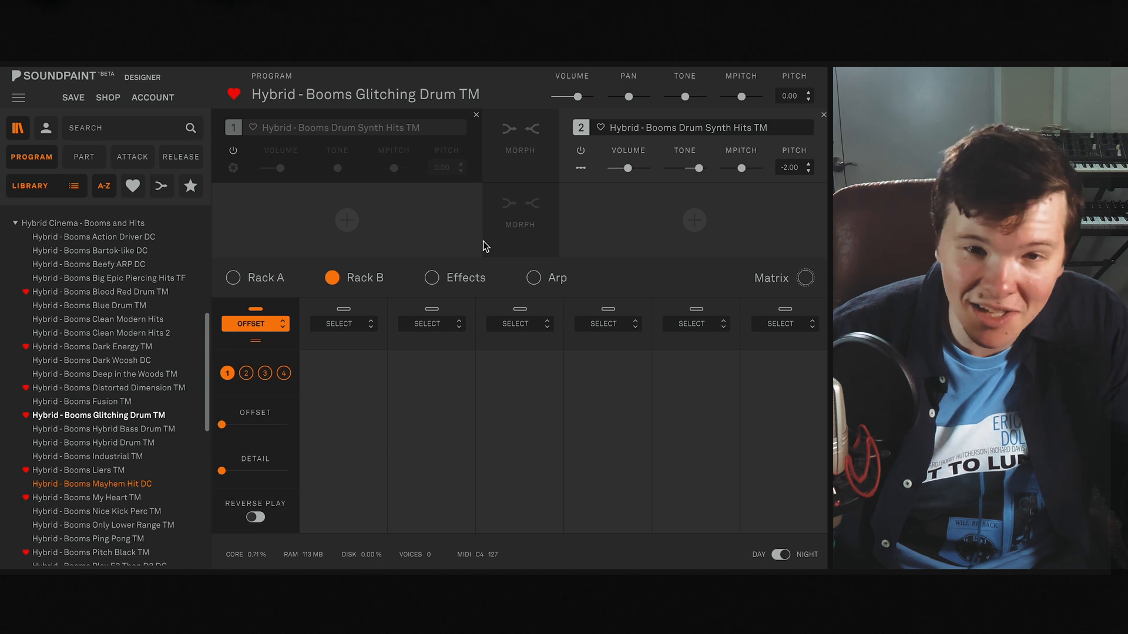
# - Discard the unsaved changes by loading Hybrid - Booms Hybrid Bass Drum TM, and reload Hybrid - Booms Glitching Drum TM
pyautogui.click(142, 430)
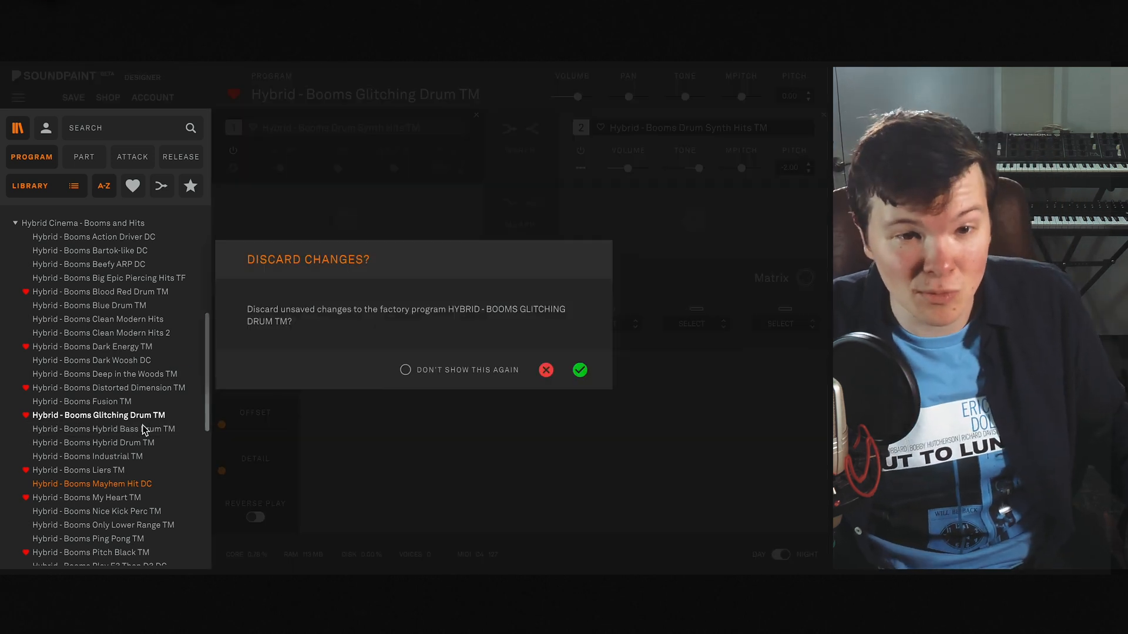
pyautogui.click(579, 370)
pyautogui.click(146, 415)
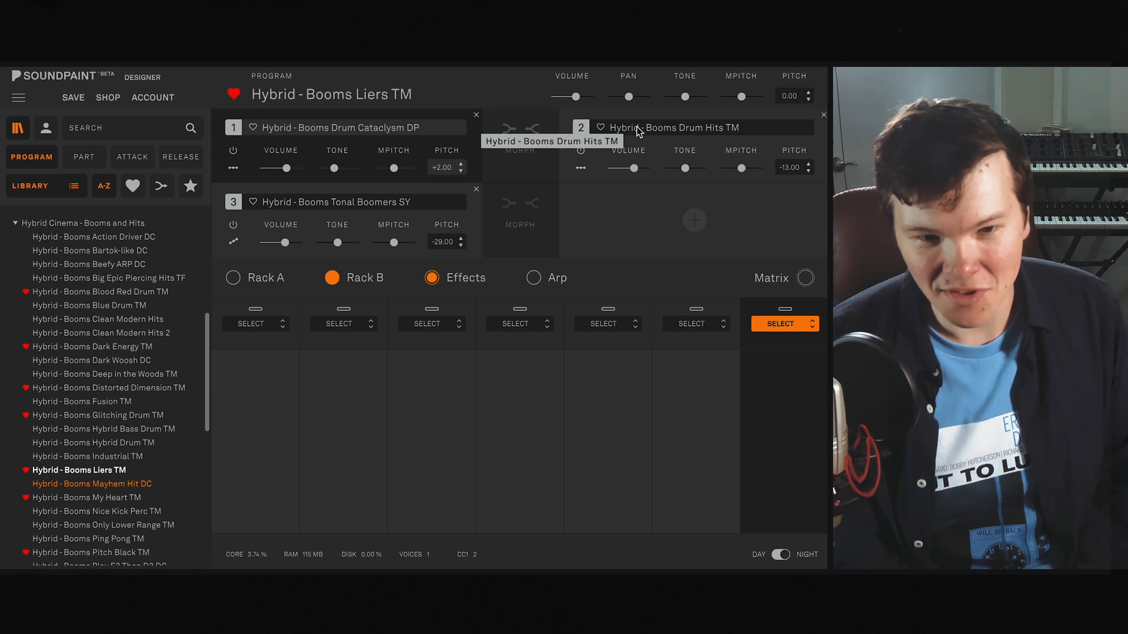
# - Load Hybrid - Booms My Heart TM and inspect its assigned automations and Filter ANLG effect settings without changing them
pyautogui.doubleClick(163, 498)
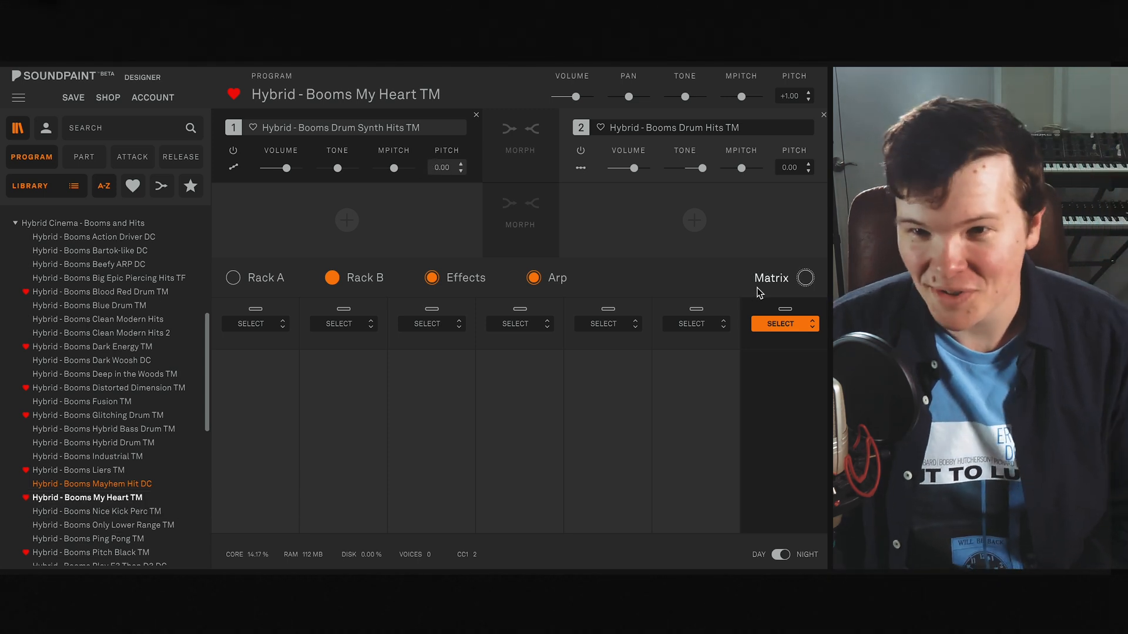
pyautogui.click(789, 283)
pyautogui.click(672, 473)
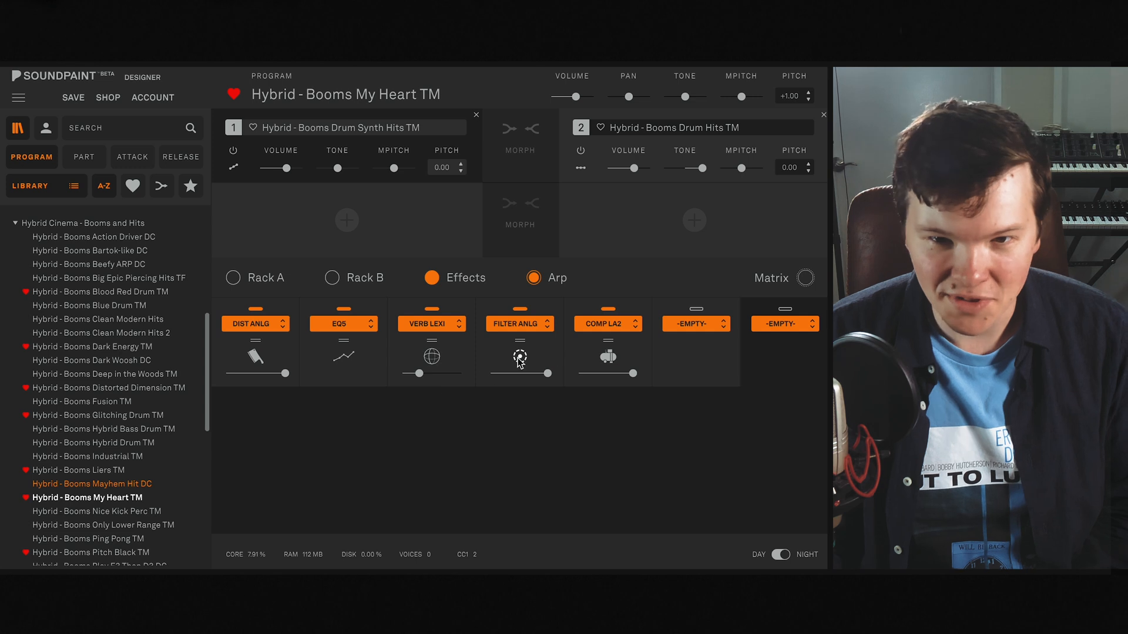
pyautogui.click(510, 358)
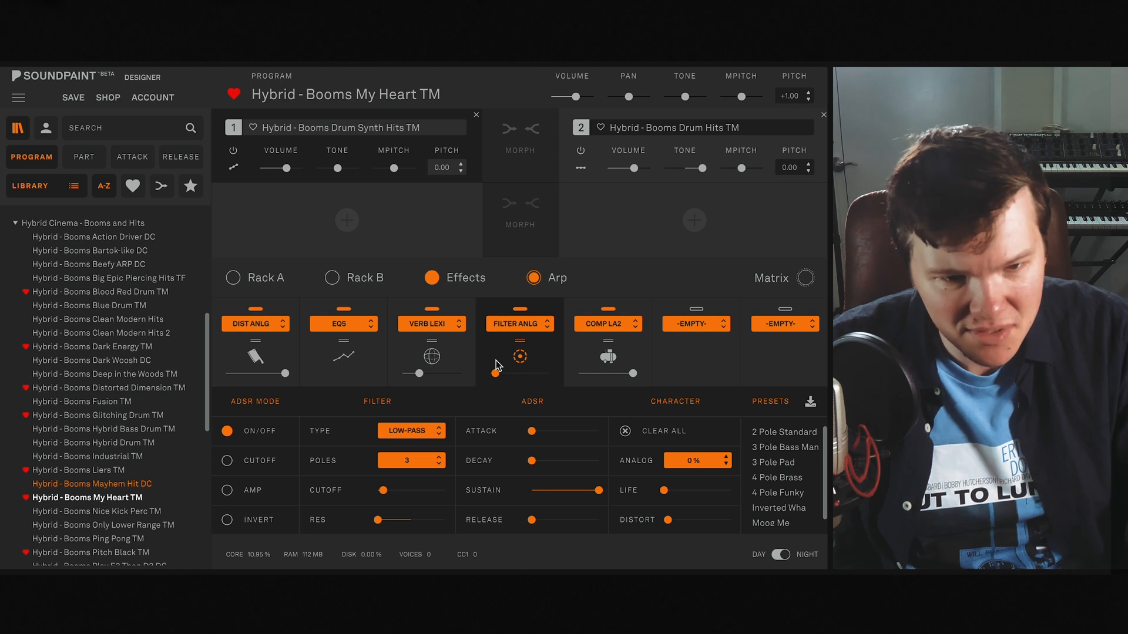
# - Load Hybrid - Booms Pitch Black TM and open its Verb Shim effect settings
pyautogui.scroll(-5, 129, 370)
pyautogui.click(128, 368)
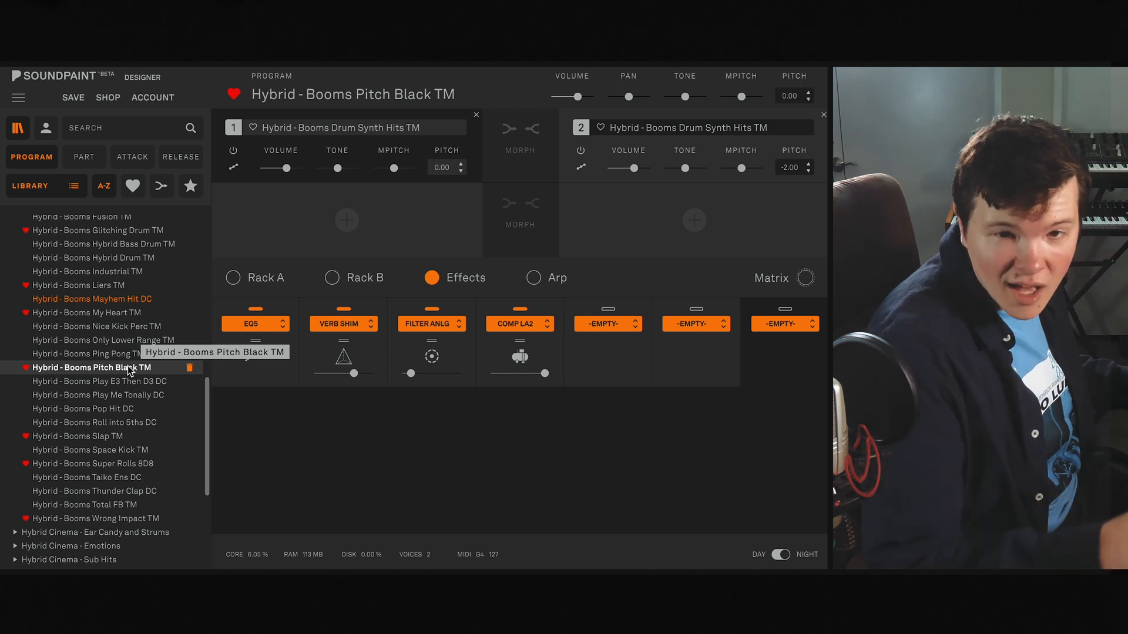
pyautogui.click(360, 357)
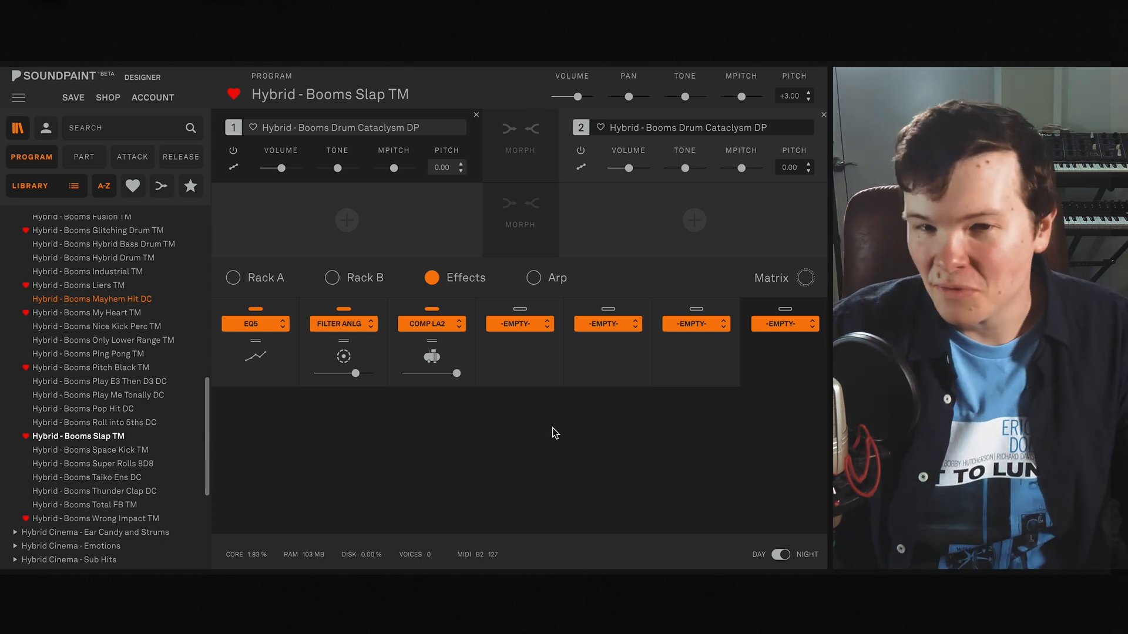
# - Check Rack A of the Hybrid - Booms Slap TM program and load Hybrid - Booms Wrong Impact TM
pyautogui.click(280, 279)
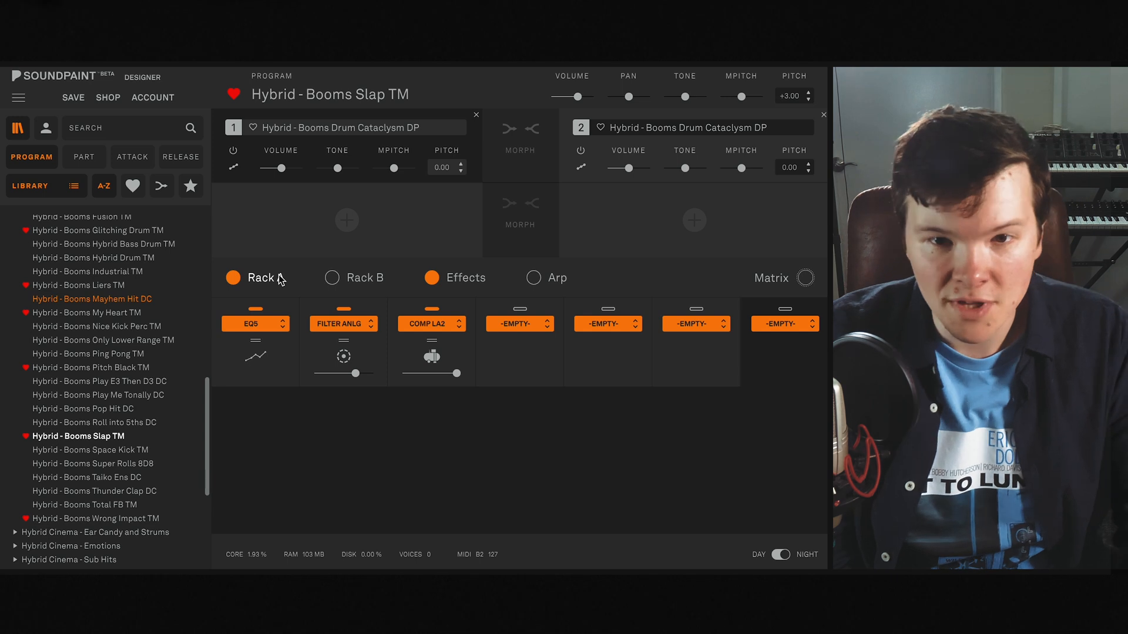
pyautogui.click(280, 279)
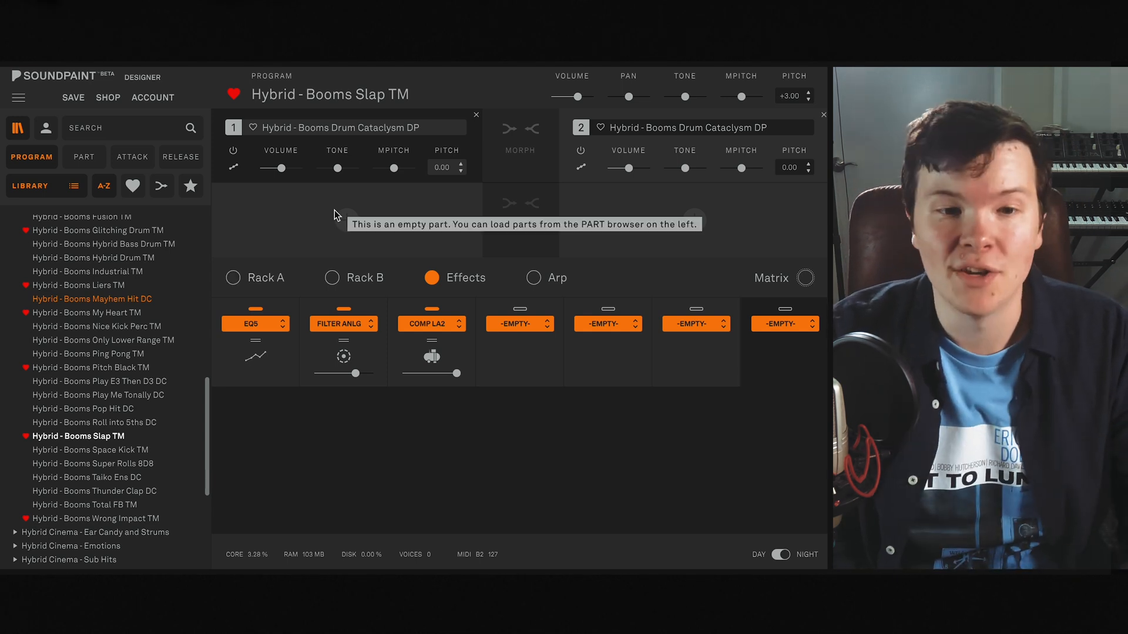
pyautogui.click(77, 519)
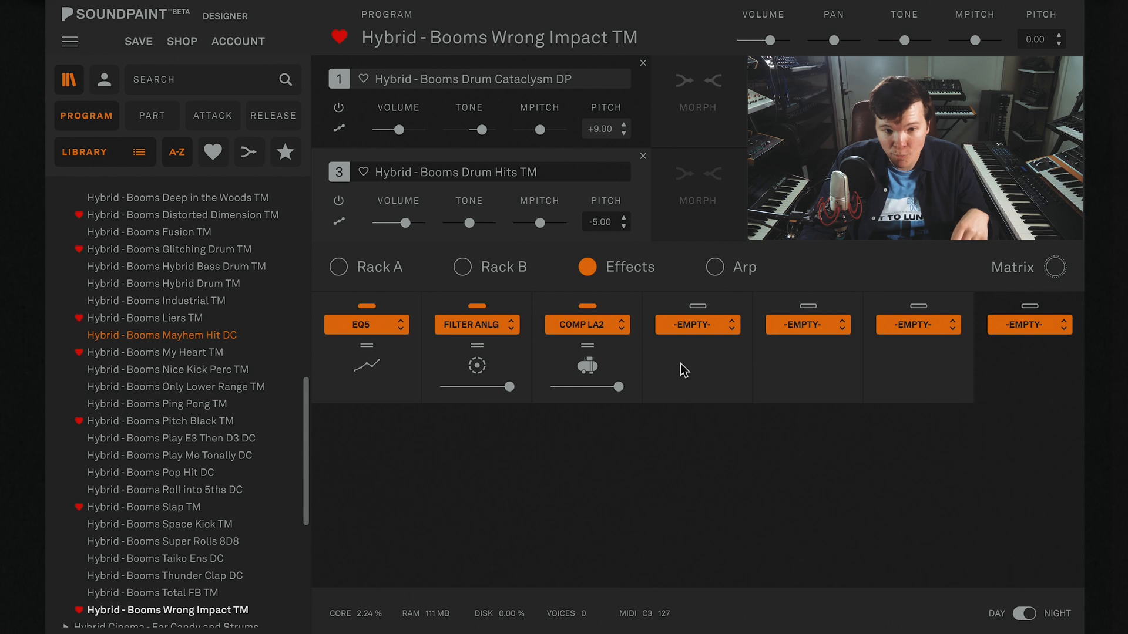
# - Load Hybrid - Booms Play E3 Then D3 DC and check the sound mode, key range and pan of part 3
pyautogui.click(221, 441)
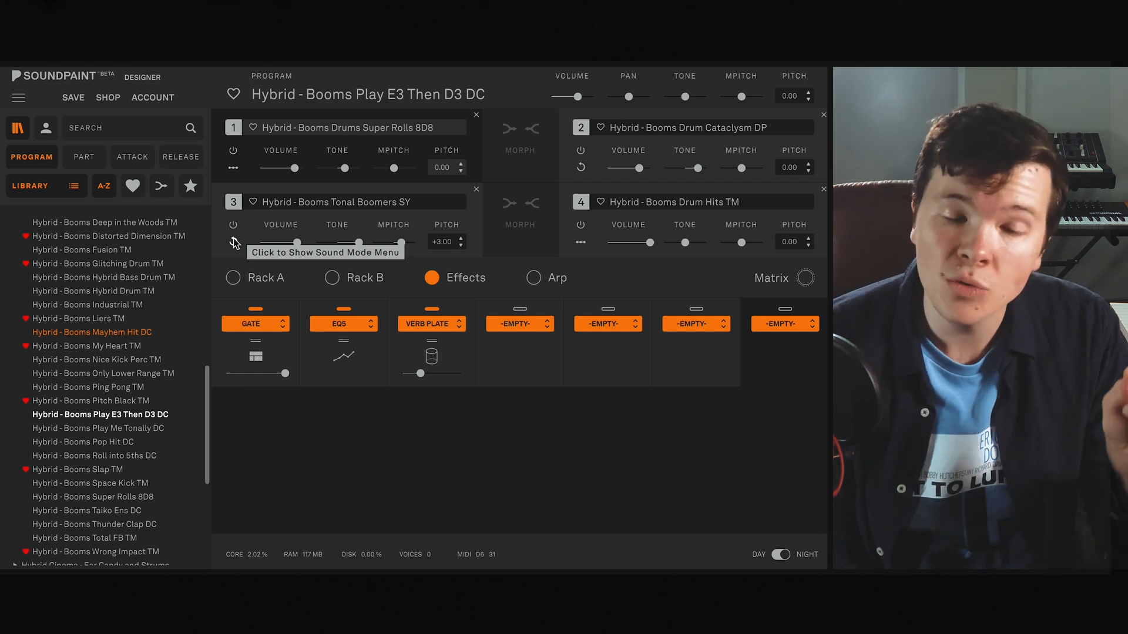
pyautogui.click(233, 239)
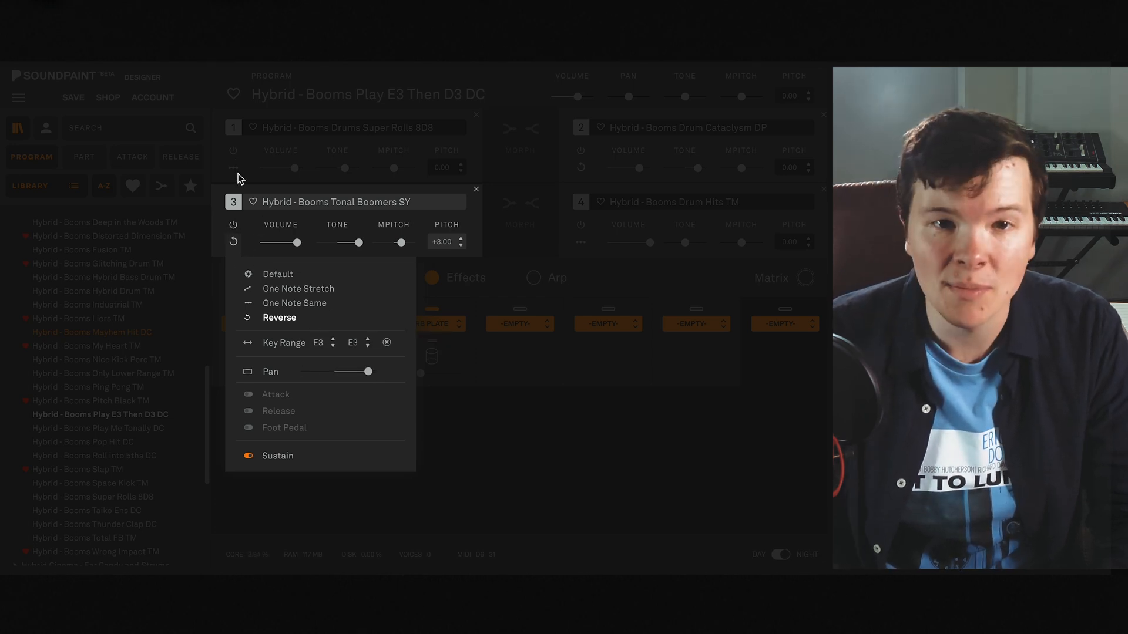
pyautogui.click(234, 243)
# - Mute parts 1, 2 and 4 to hear part 3 alone, and open part 3's sound mode options
pyautogui.click(233, 151)
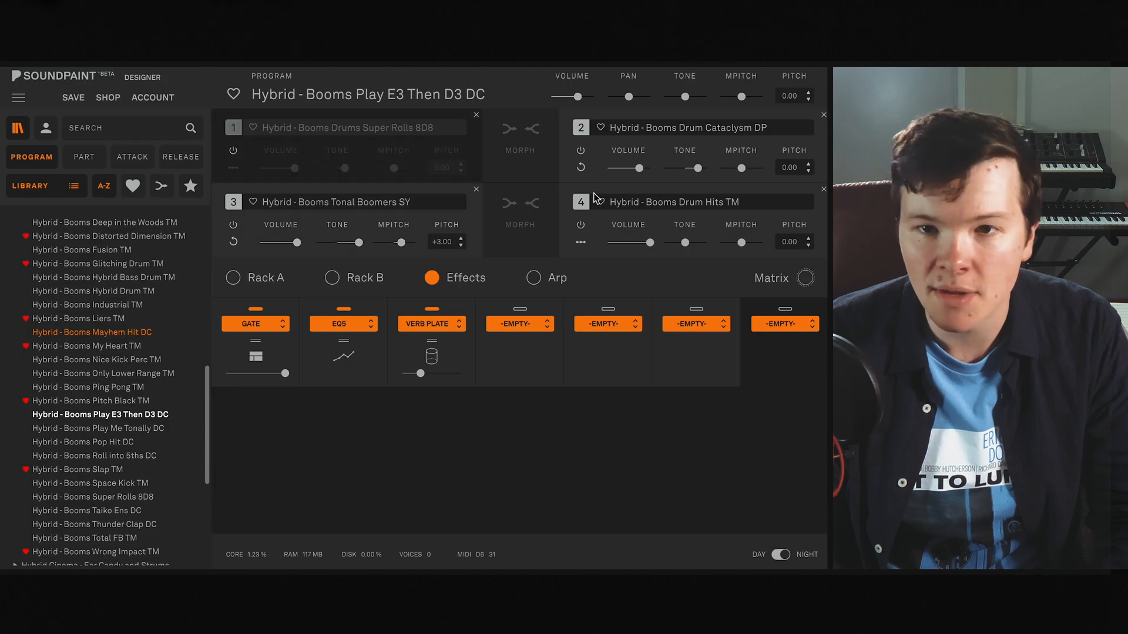
pyautogui.click(581, 151)
pyautogui.click(580, 225)
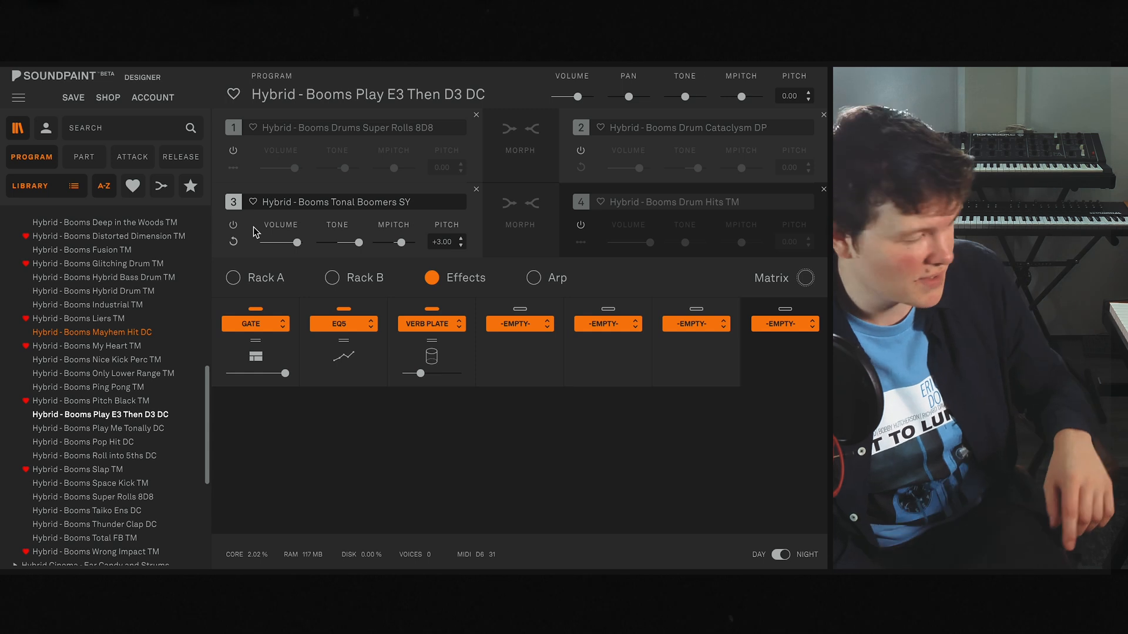
pyautogui.click(234, 241)
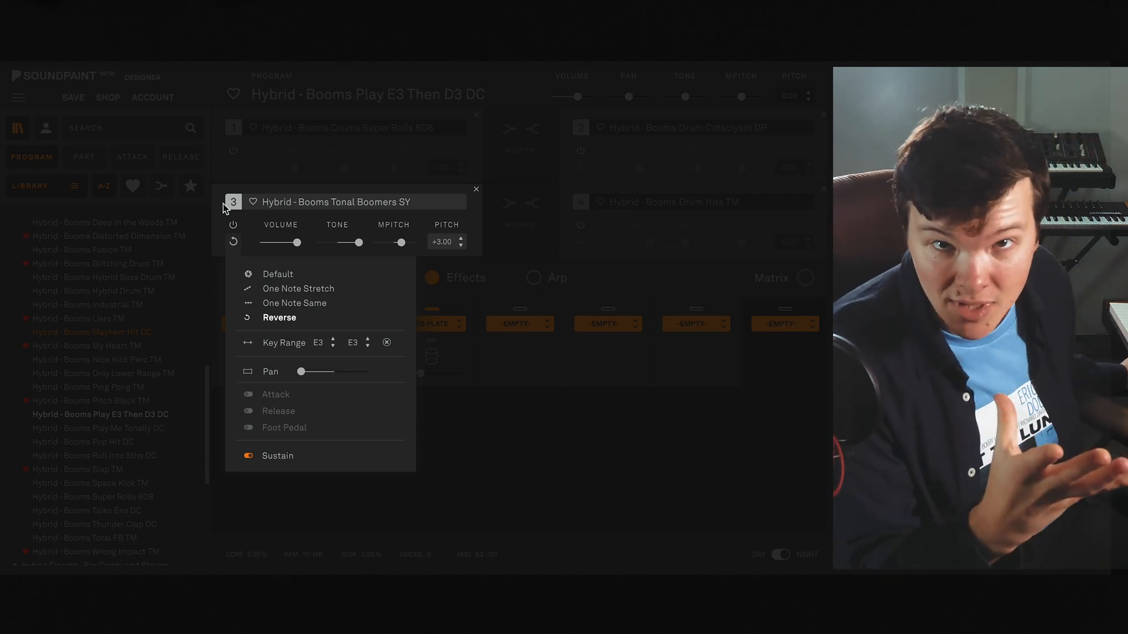
# - Check part 4's sound mode and key range, and re-enable the muted parts
pyautogui.click(581, 243)
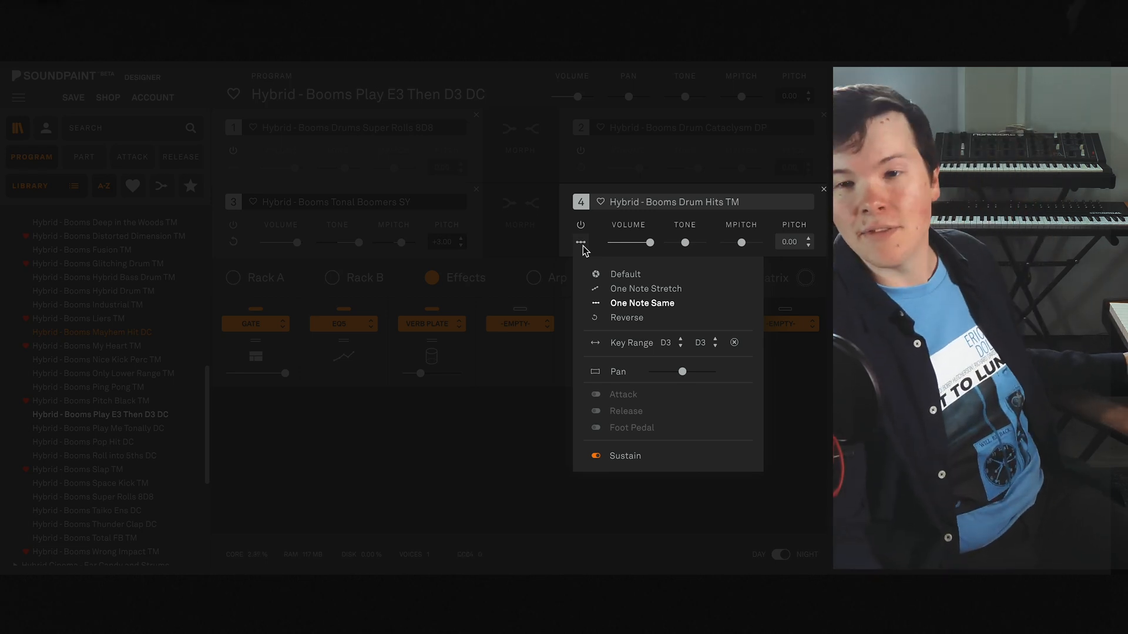
pyautogui.click(583, 247)
pyautogui.click(579, 150)
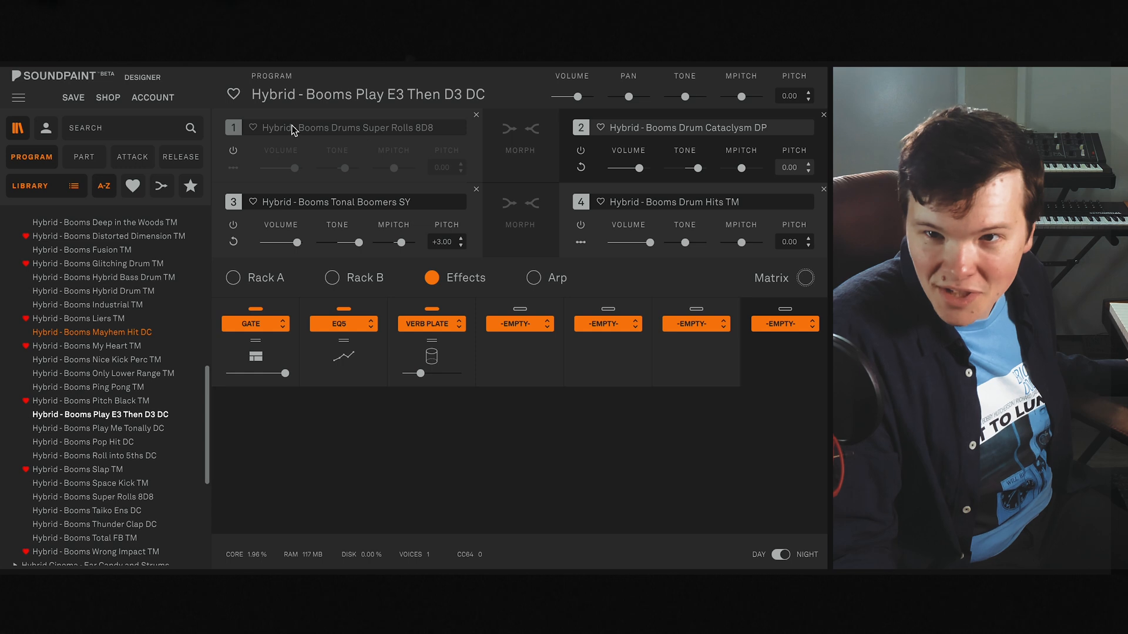
pyautogui.click(241, 133)
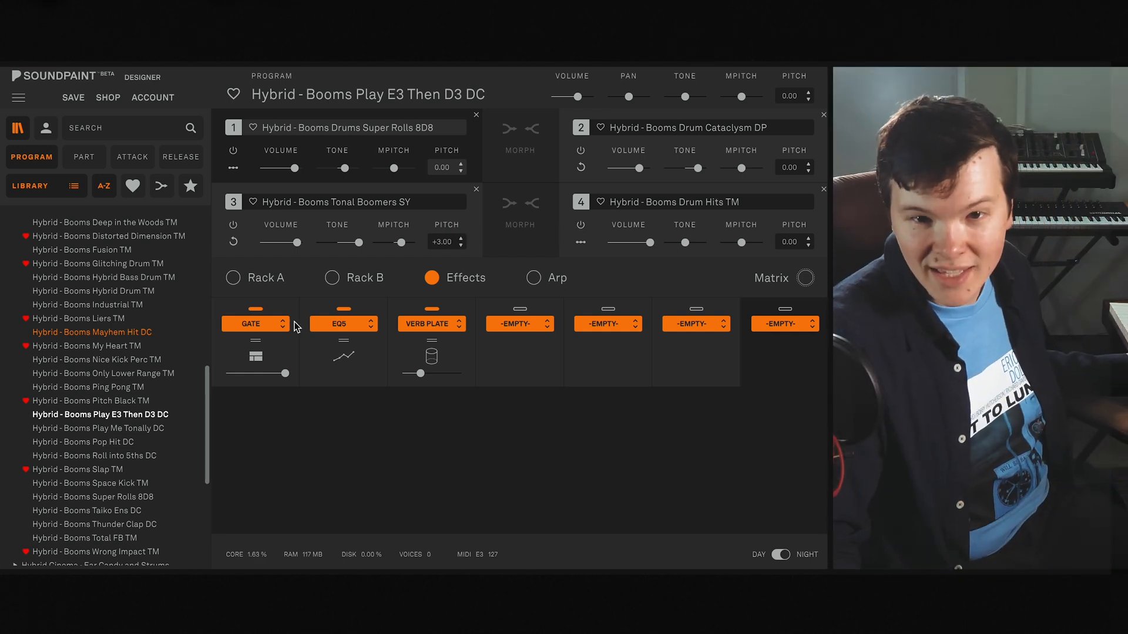
# - Examine the Gate effect's settings and review the program's assigned automations without changing them
pyautogui.click(282, 337)
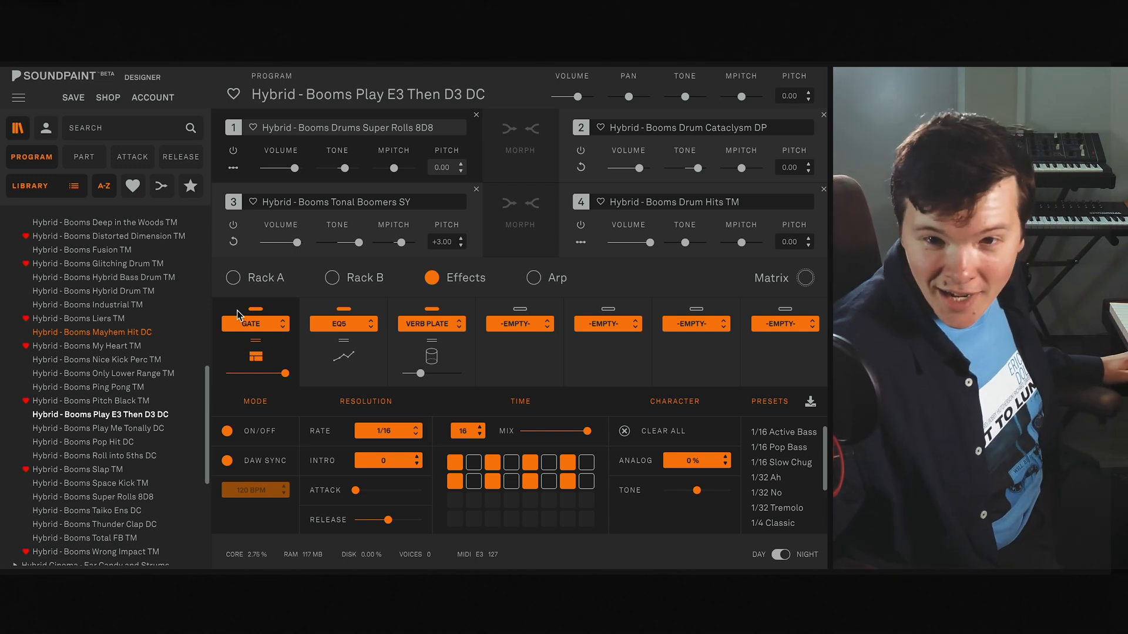
pyautogui.click(772, 285)
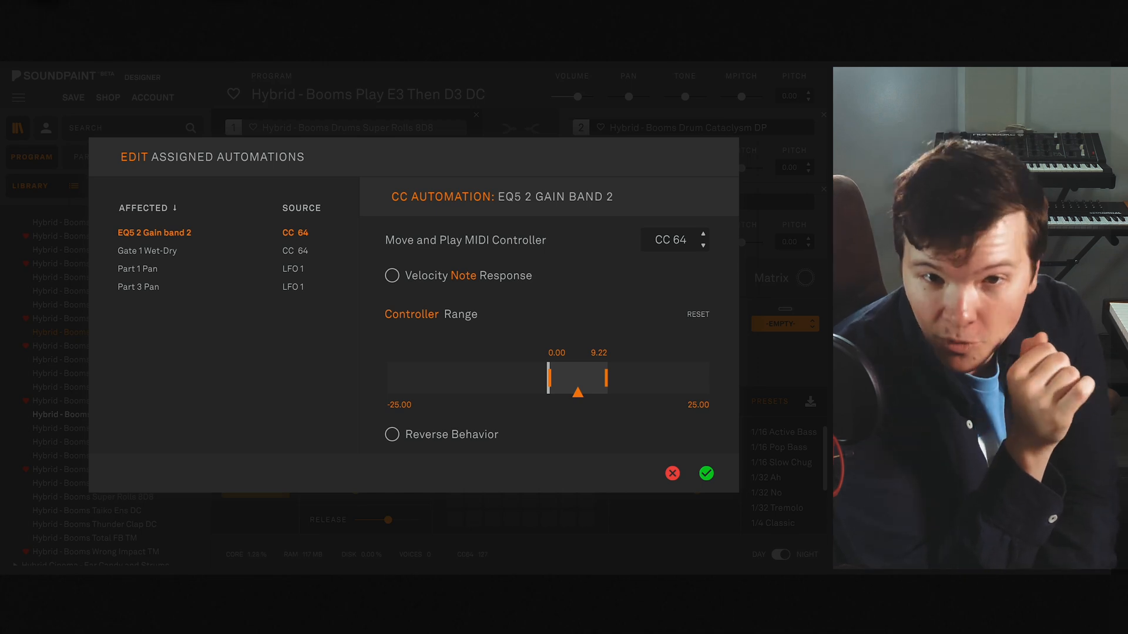
pyautogui.click(672, 474)
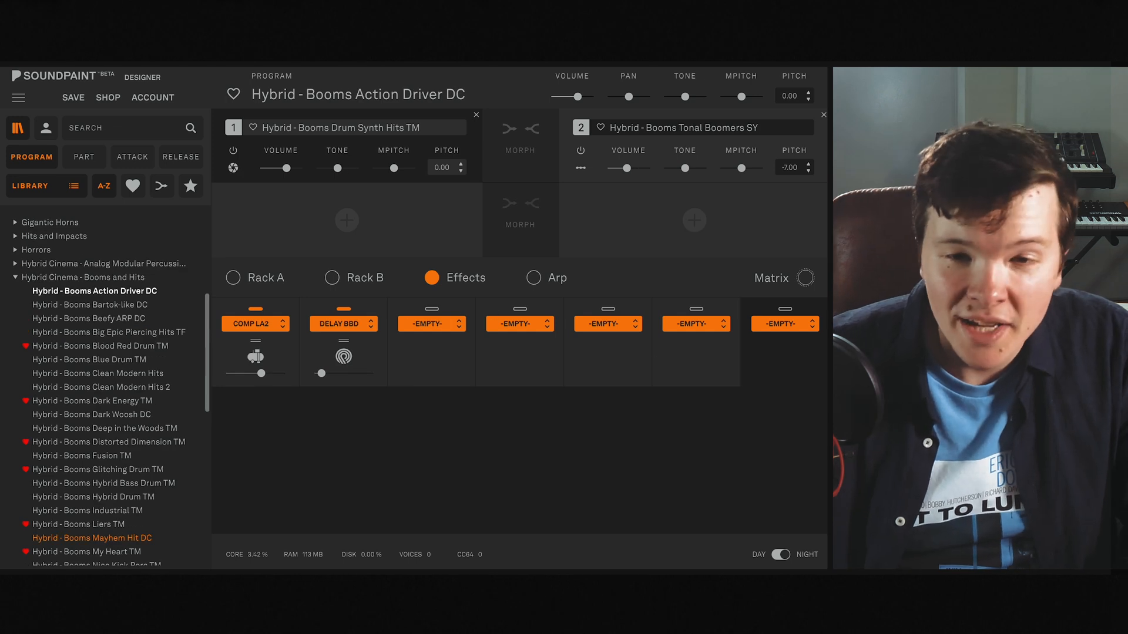
# - Turn on the arpeggiator and its Play option in the Hybrid - Booms Action Driver DC program
pyautogui.click(561, 279)
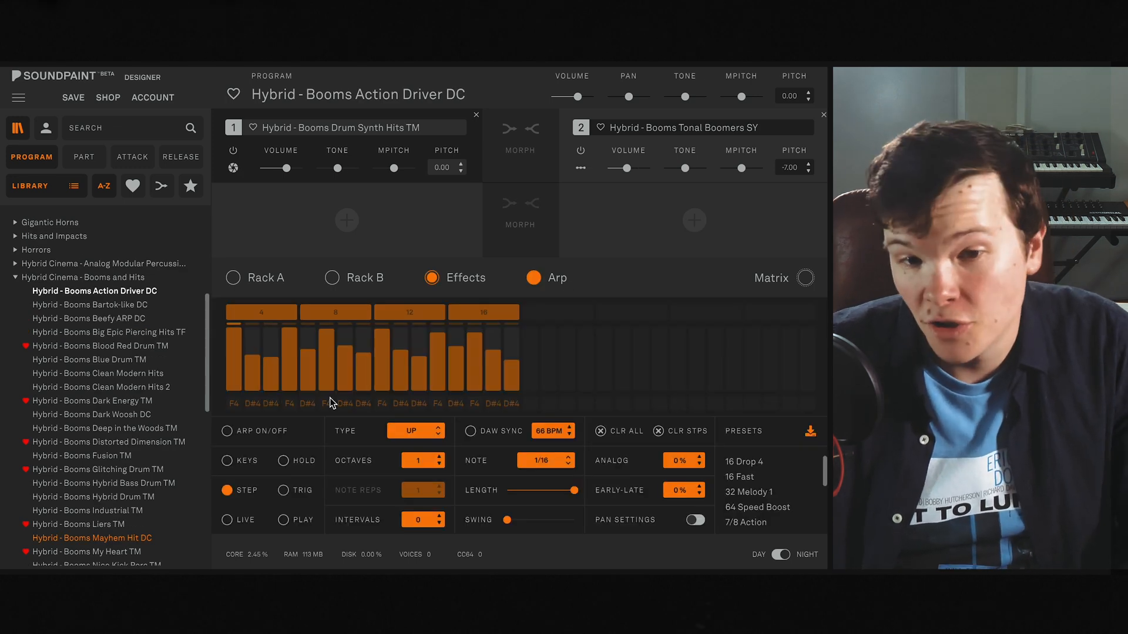
pyautogui.click(227, 431)
pyautogui.click(283, 520)
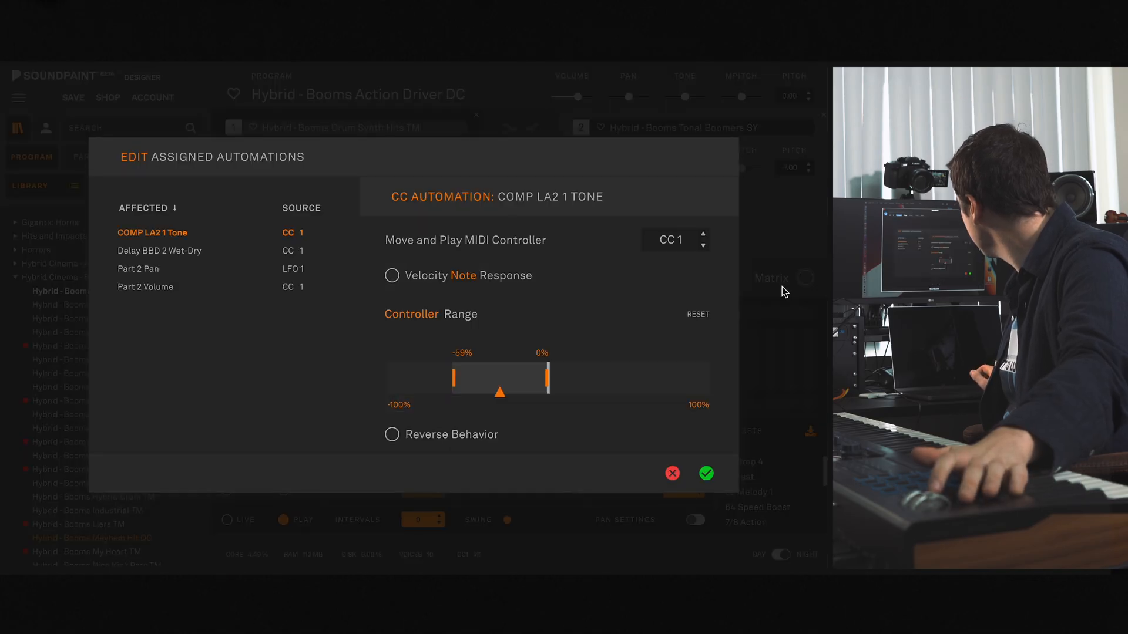
# - Close the assigned automations with the existing settings accepted, and turn off the program's arpeggiator
pyautogui.click(707, 474)
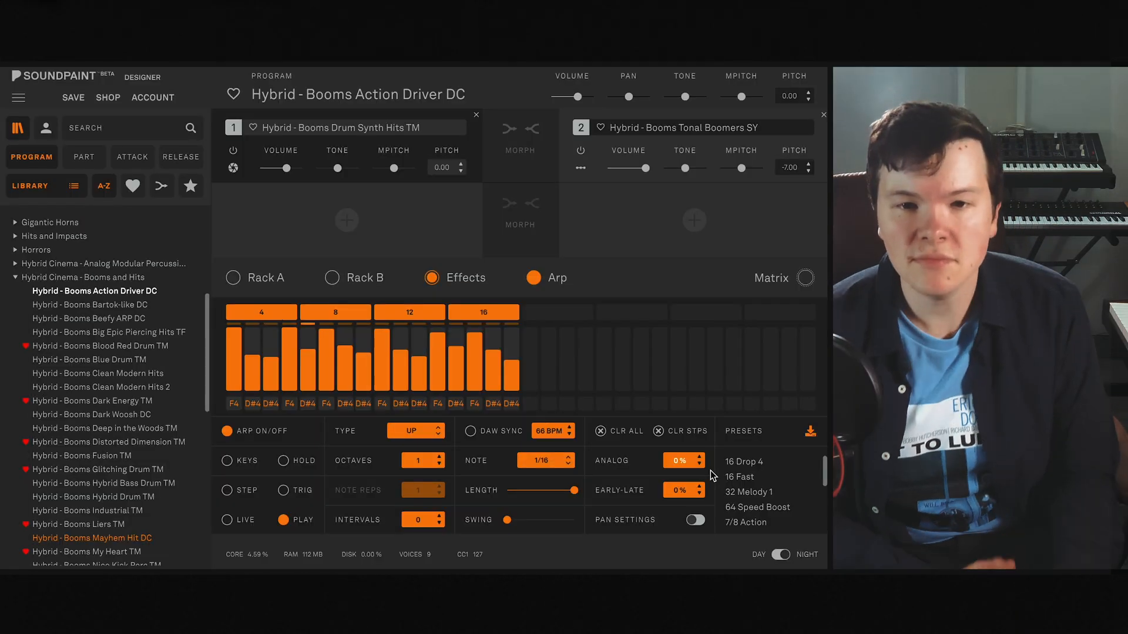
pyautogui.click(226, 429)
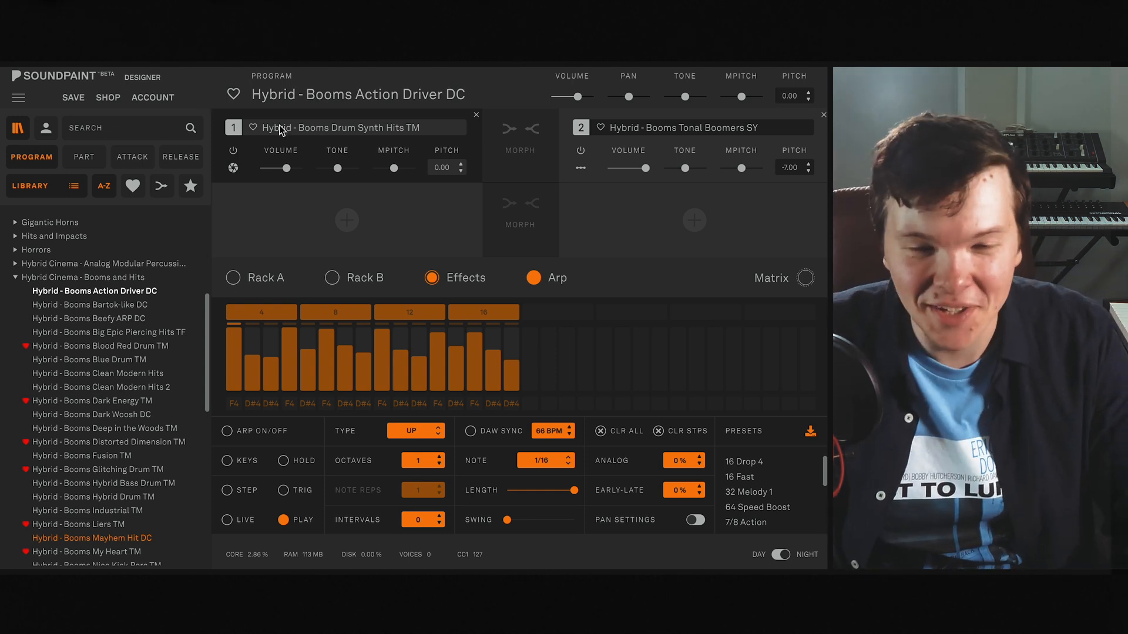
# - Examine the Comp LA2 effect's settings and check the program's assigned automations, leaving them without changes
pyautogui.click(467, 280)
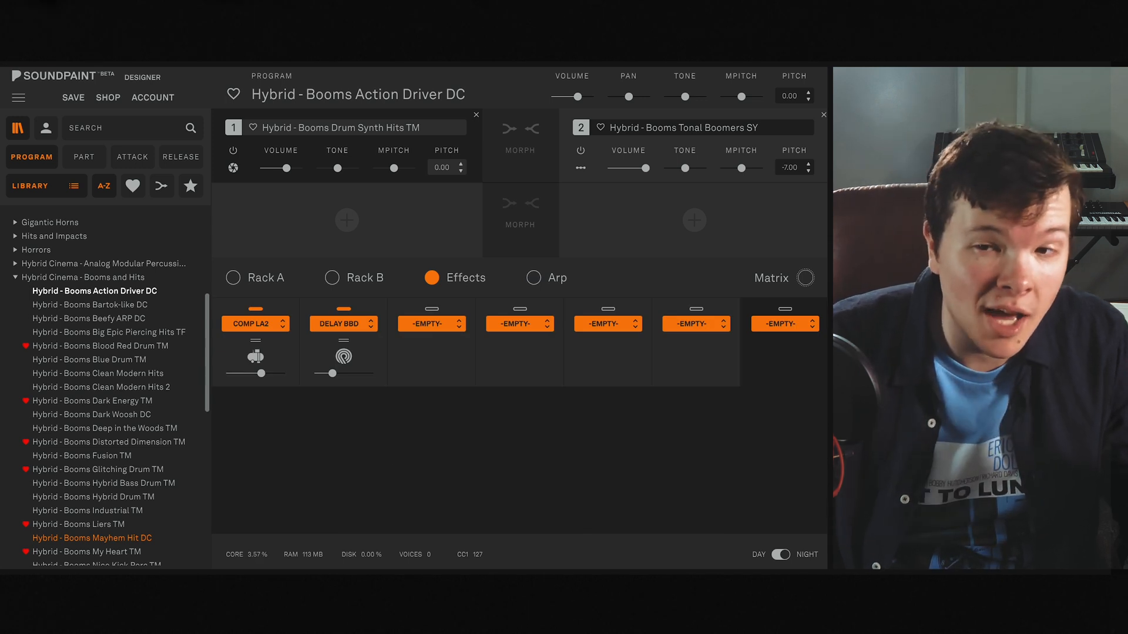
pyautogui.click(788, 287)
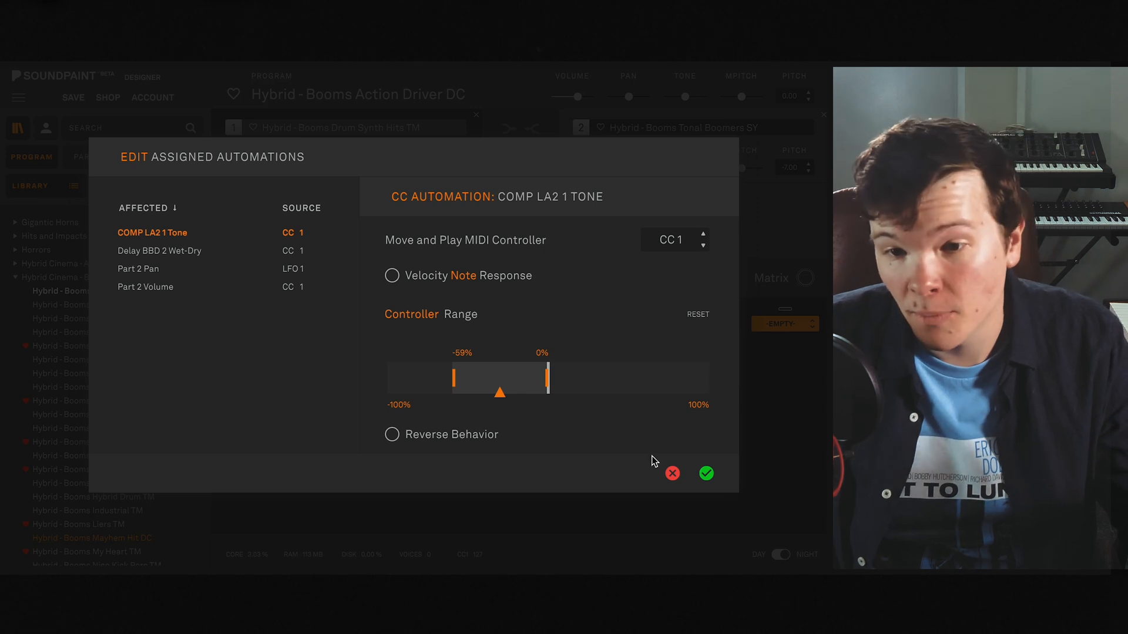
pyautogui.click(673, 474)
pyautogui.click(283, 347)
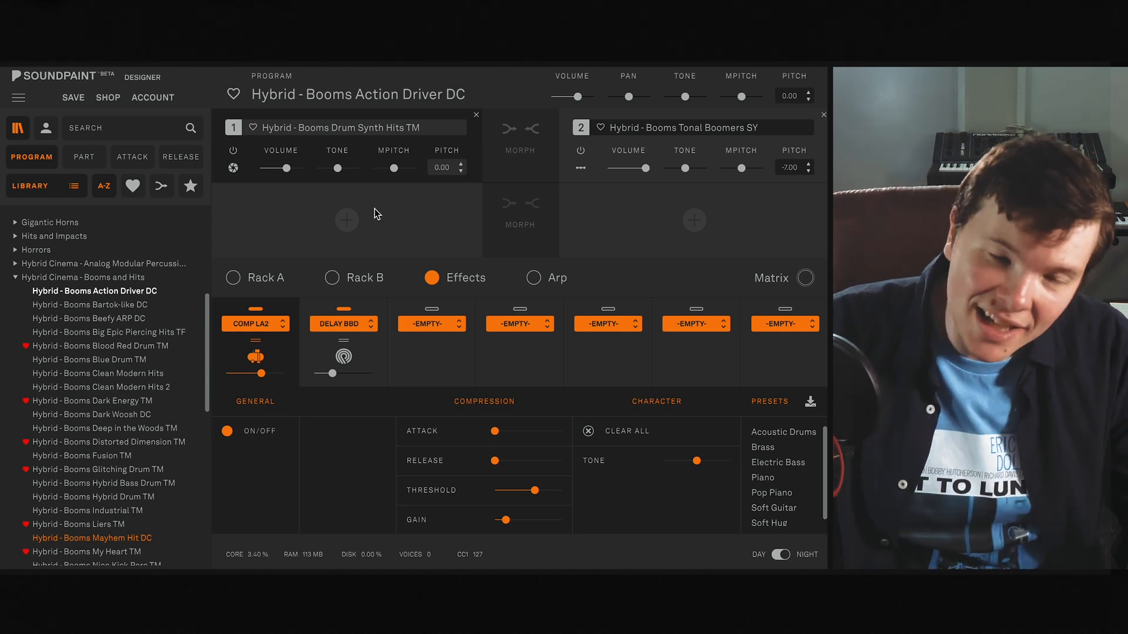
pyautogui.moveTo(689, 461)
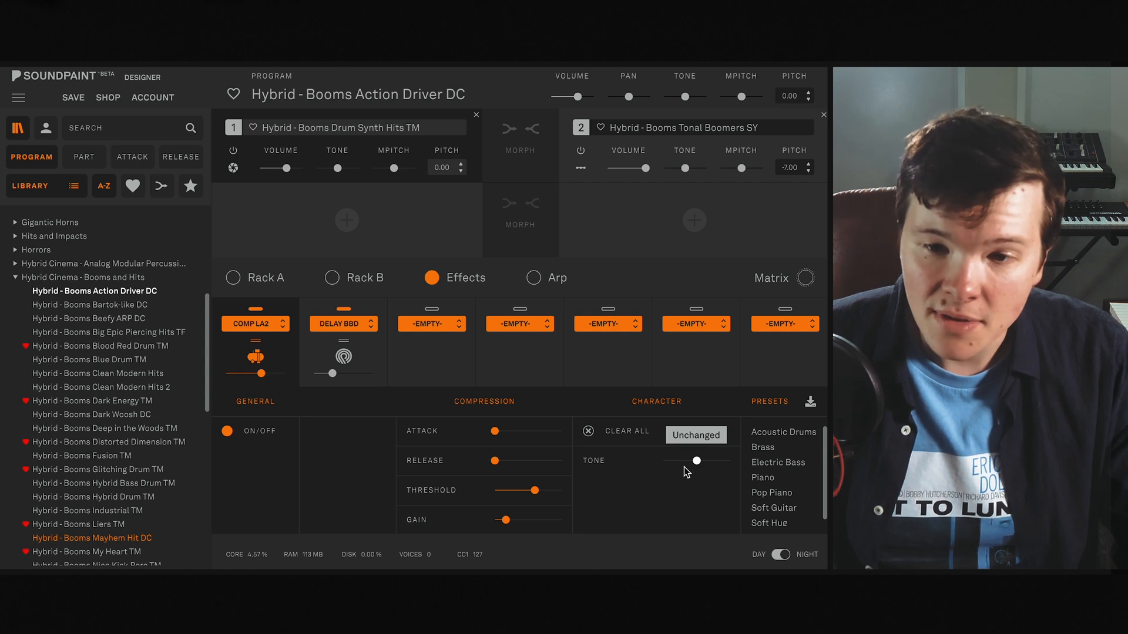
pyautogui.click(765, 281)
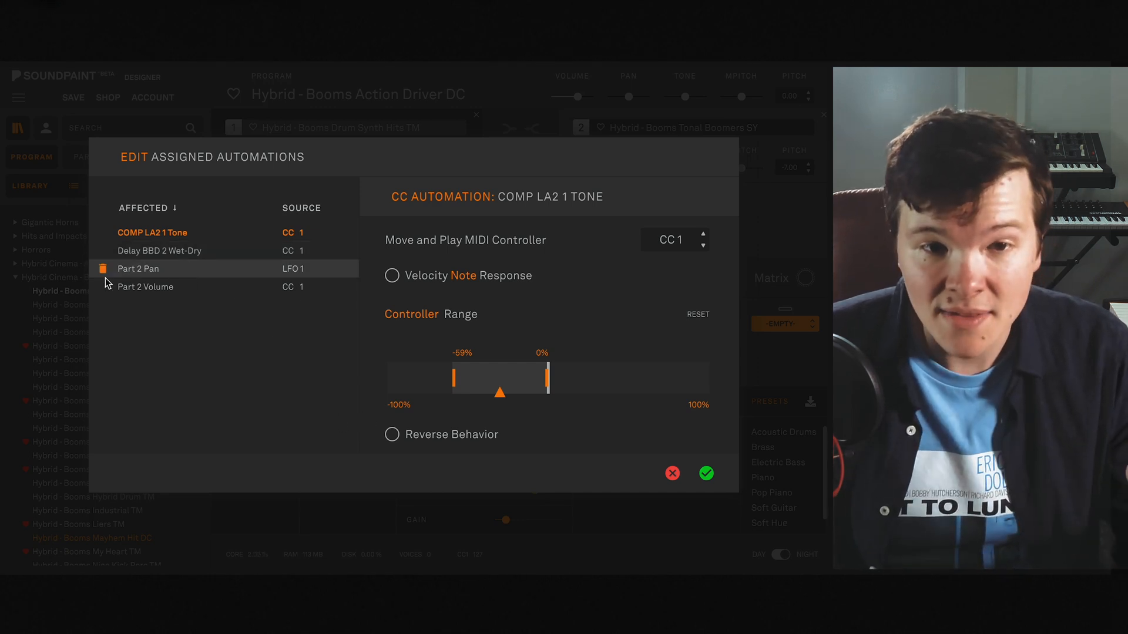
pyautogui.click(673, 473)
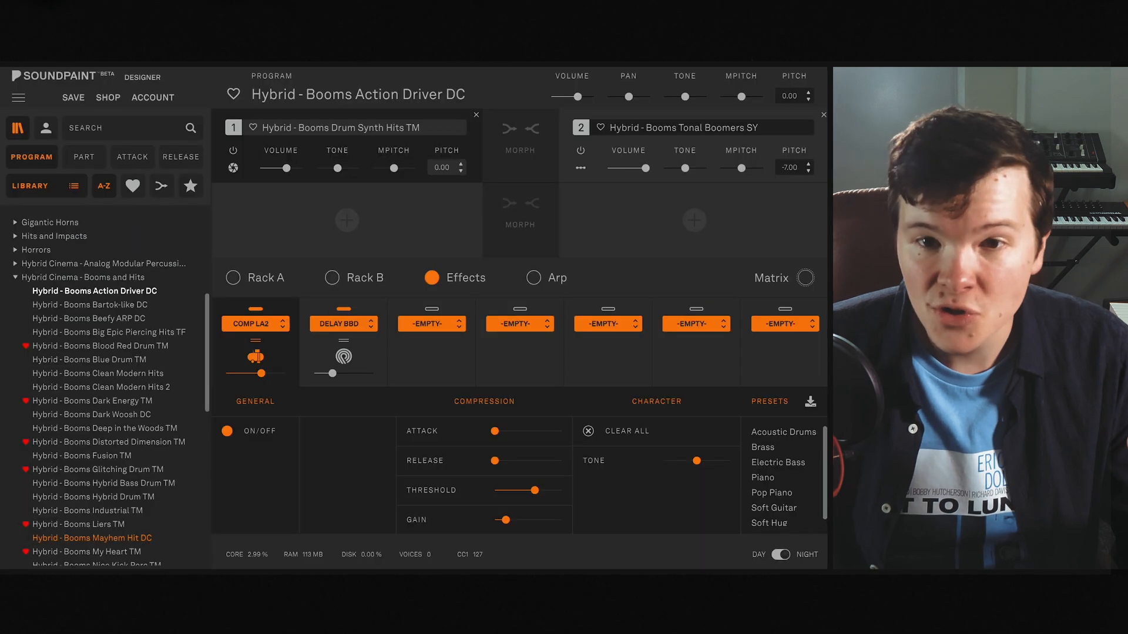
# - Check the sound mode, key range and pan options of part 2, Hybrid - Booms Tonal Boomers SY
pyautogui.click(580, 168)
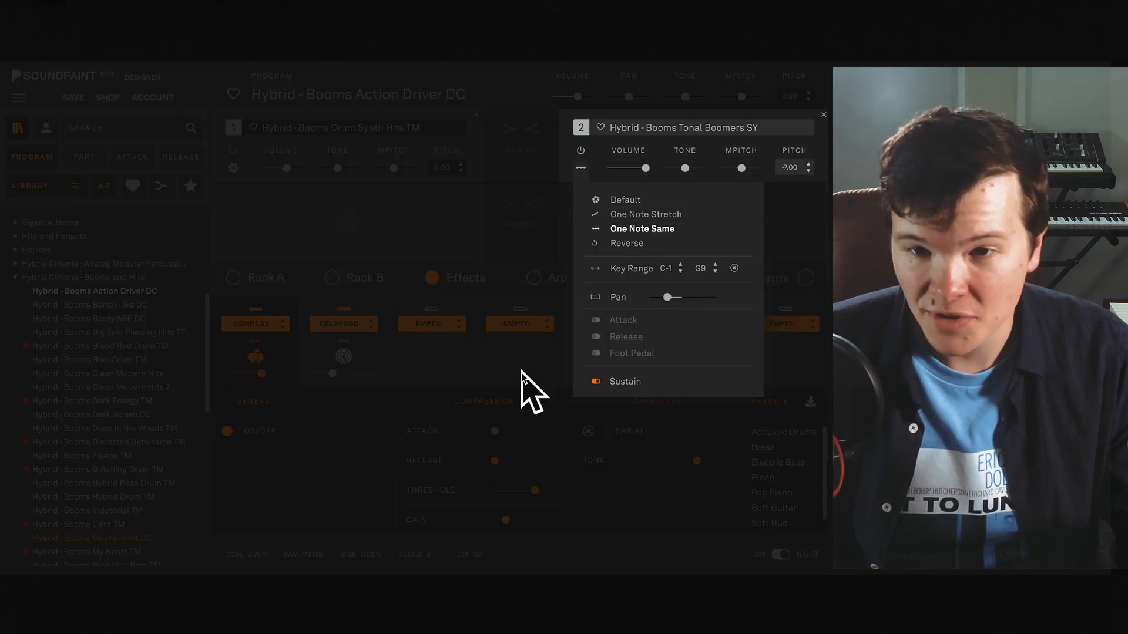
pyautogui.click(578, 169)
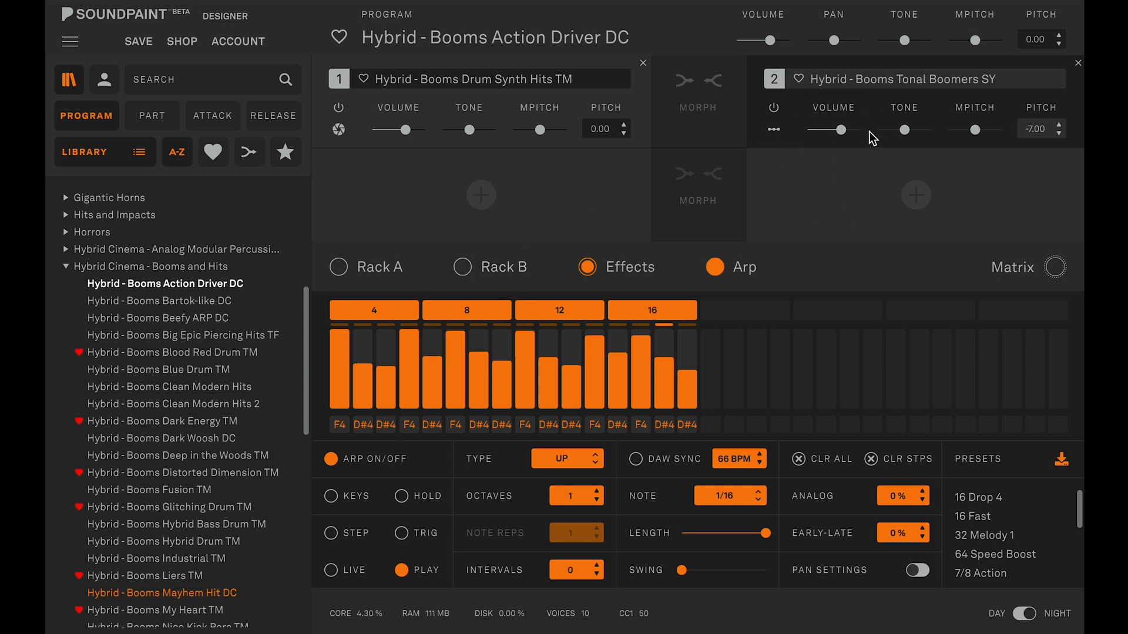
pyautogui.click(773, 132)
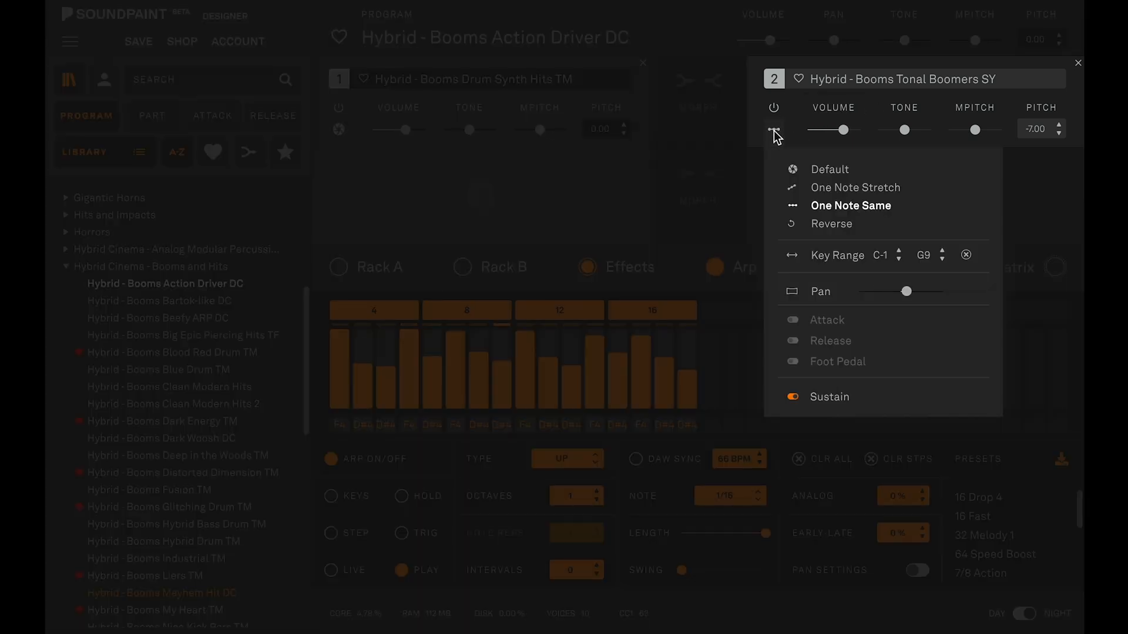
pyautogui.click(774, 133)
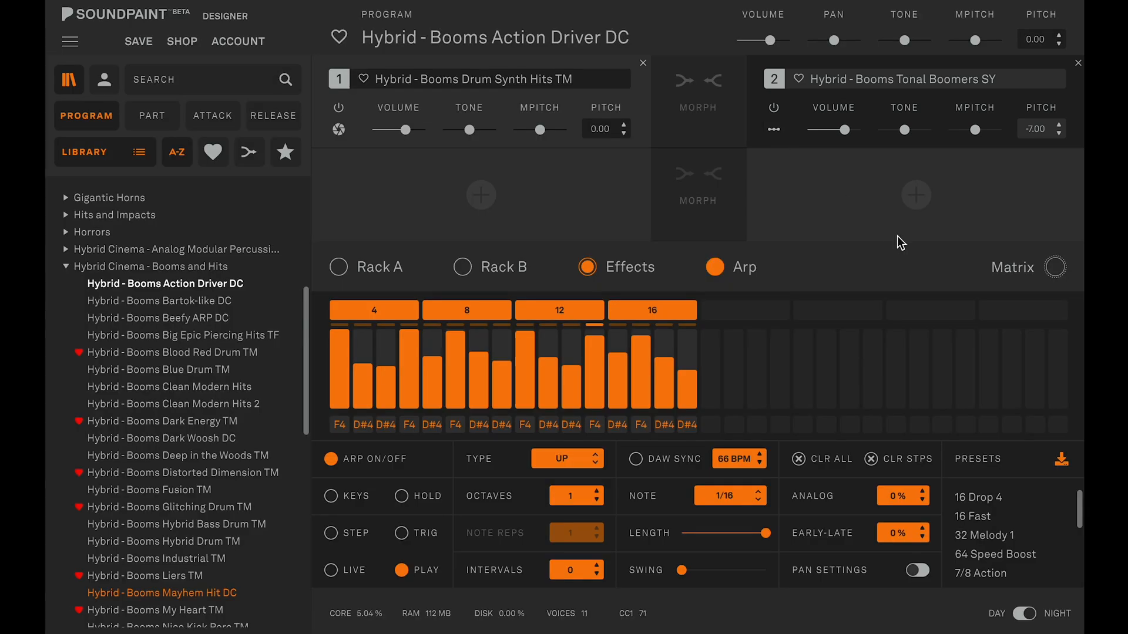
# - Inspect the Delay BBD effect's settings, and switch the arpeggiator off
pyautogui.click(653, 267)
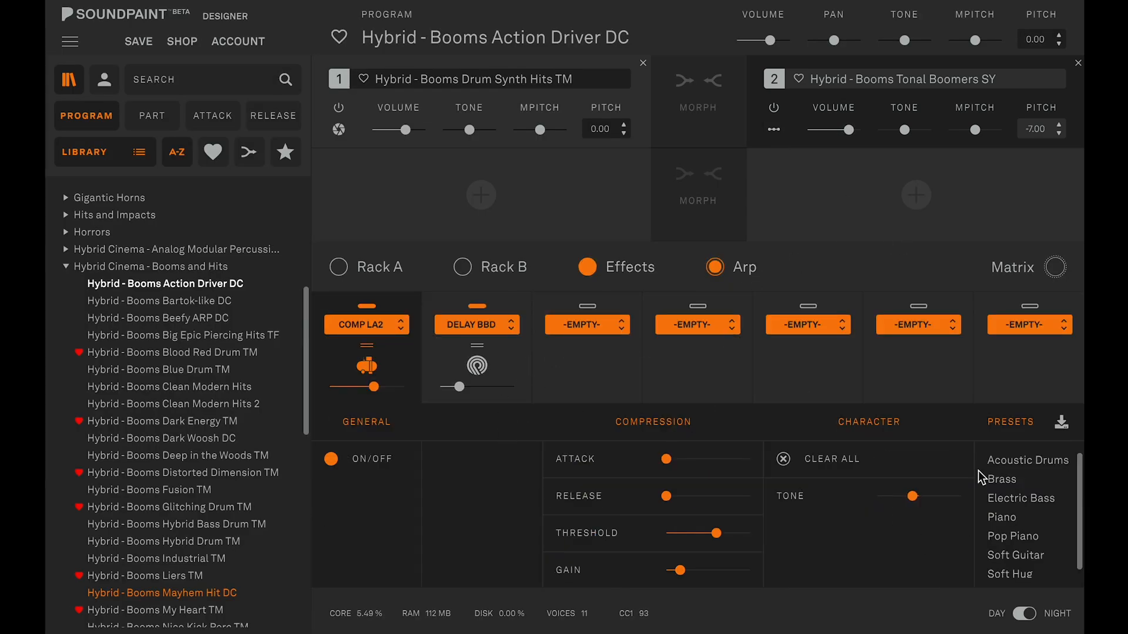
pyautogui.click(499, 367)
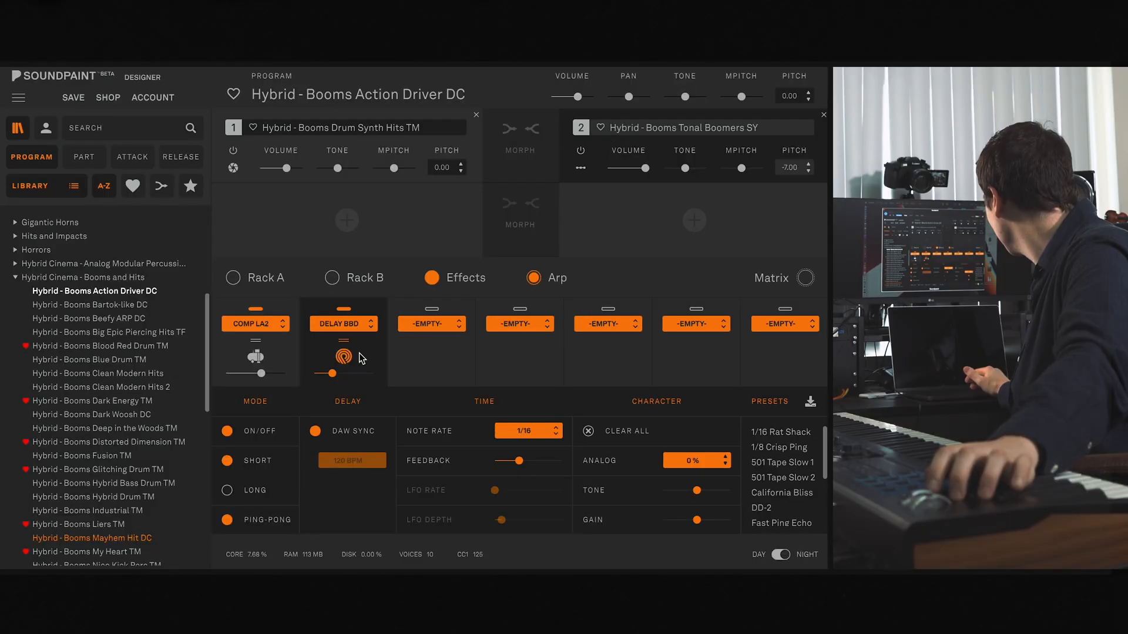
pyautogui.click(546, 278)
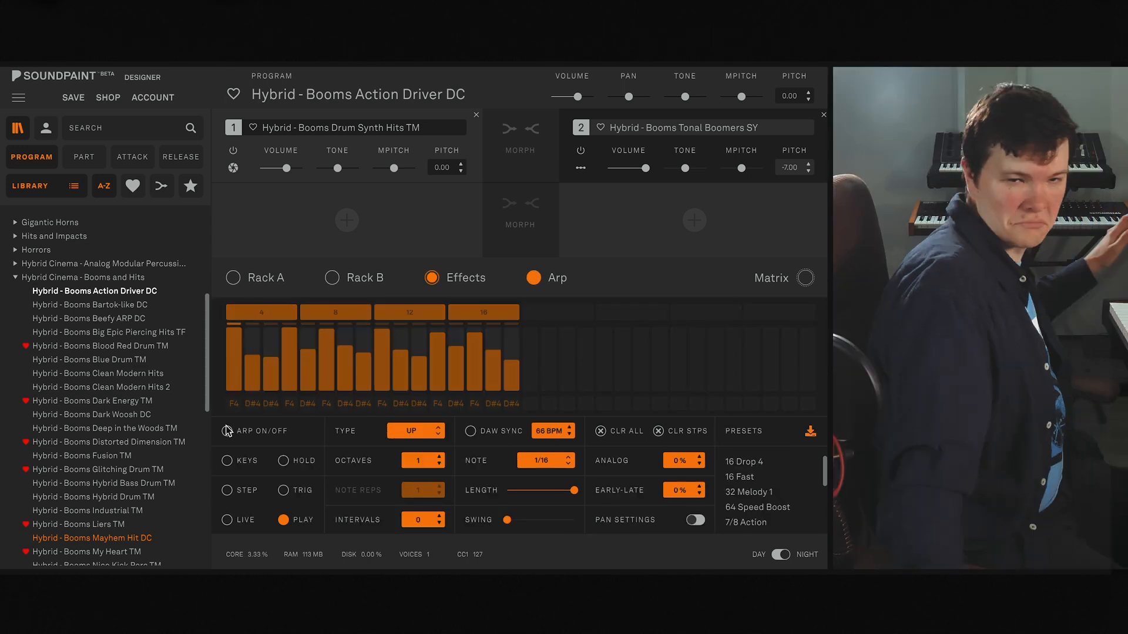
pyautogui.click(227, 431)
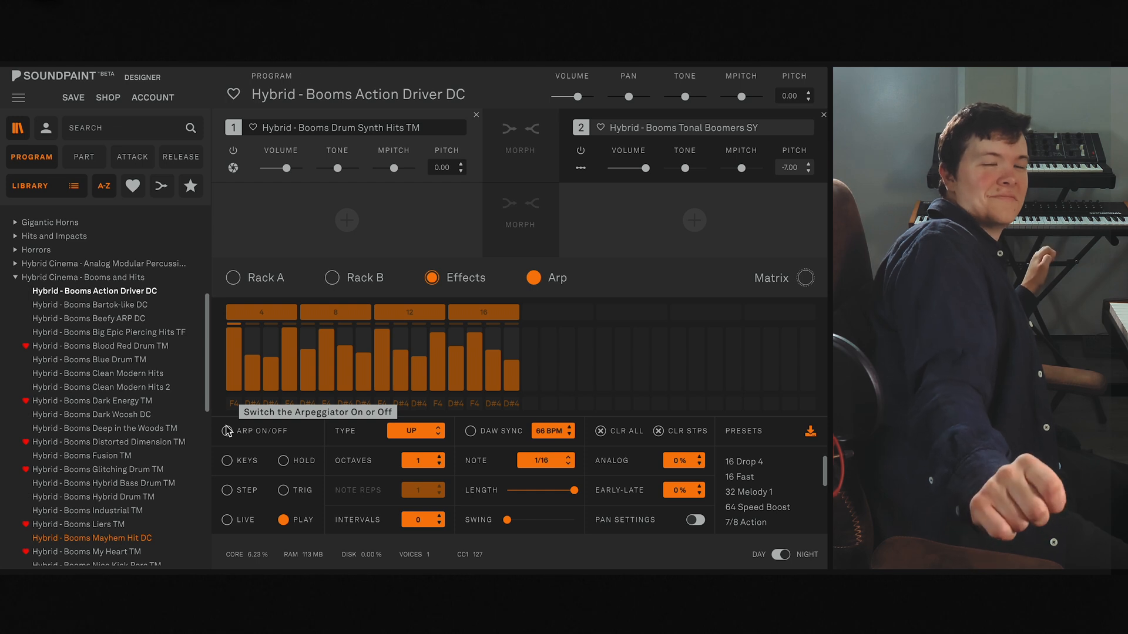
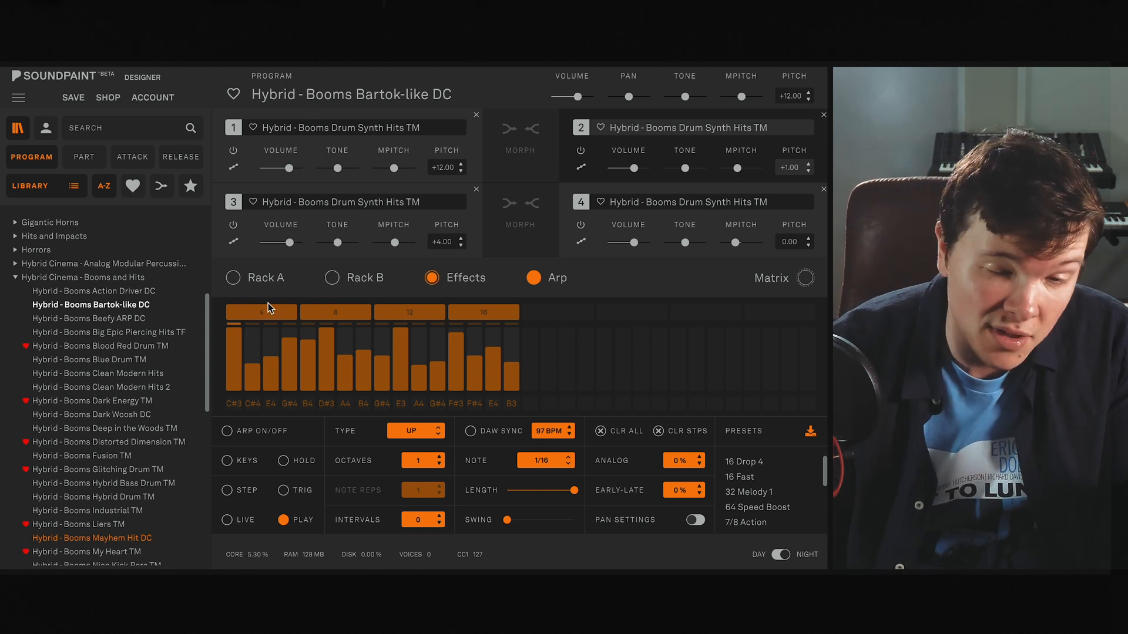
# - Switch the Bartok-like DC program's arpeggiator on to audition it, switch it off again, and show Rack A
pyautogui.click(228, 433)
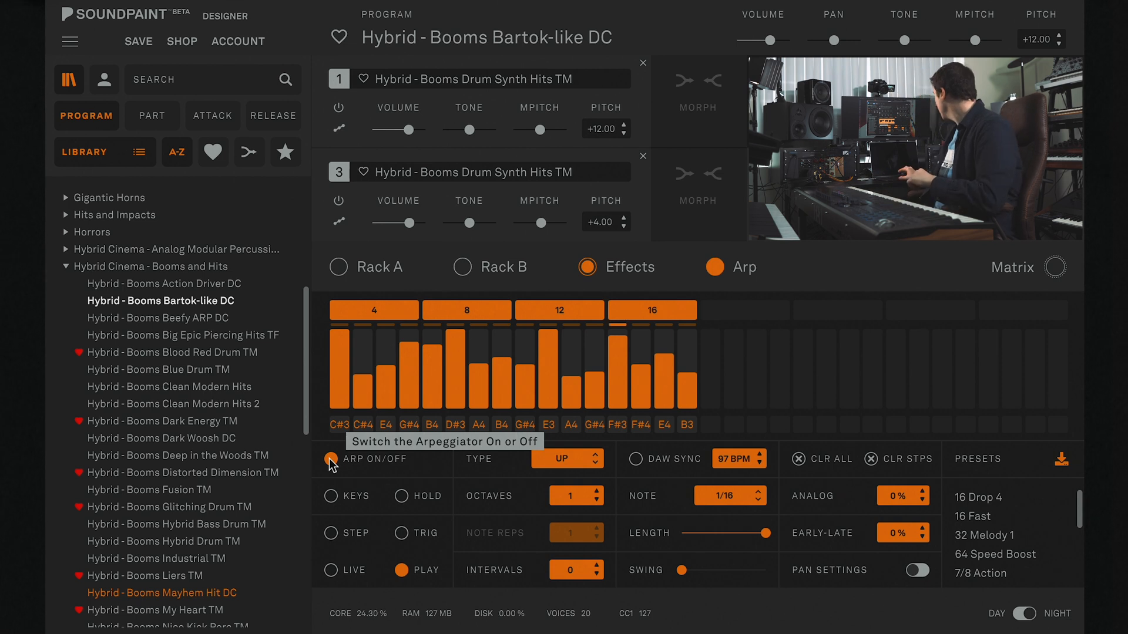
pyautogui.click(331, 461)
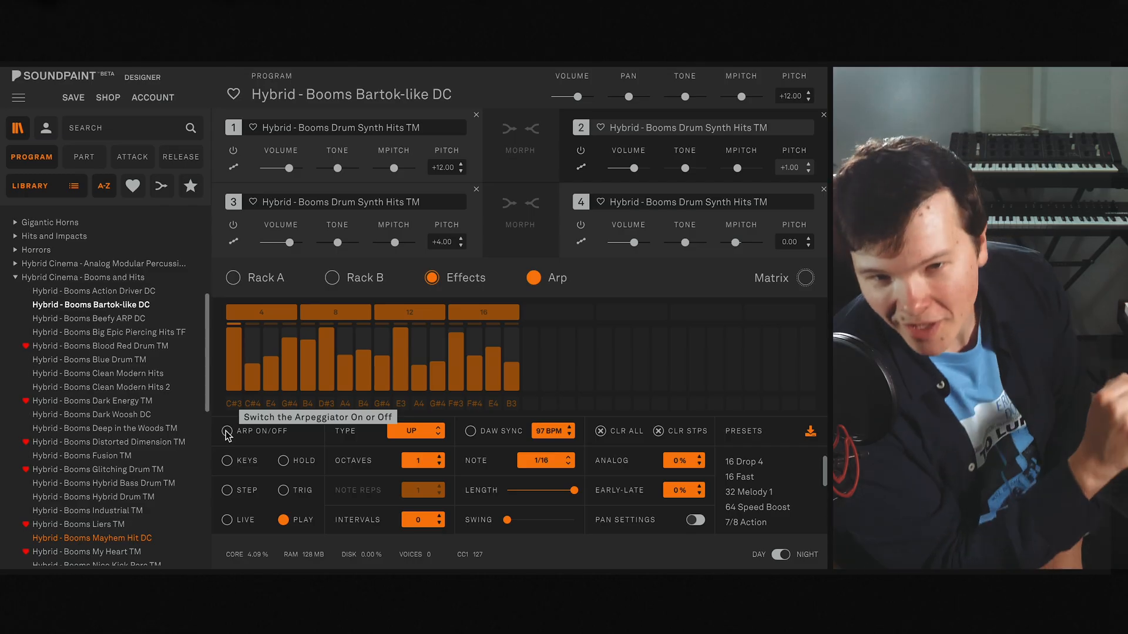
pyautogui.click(233, 278)
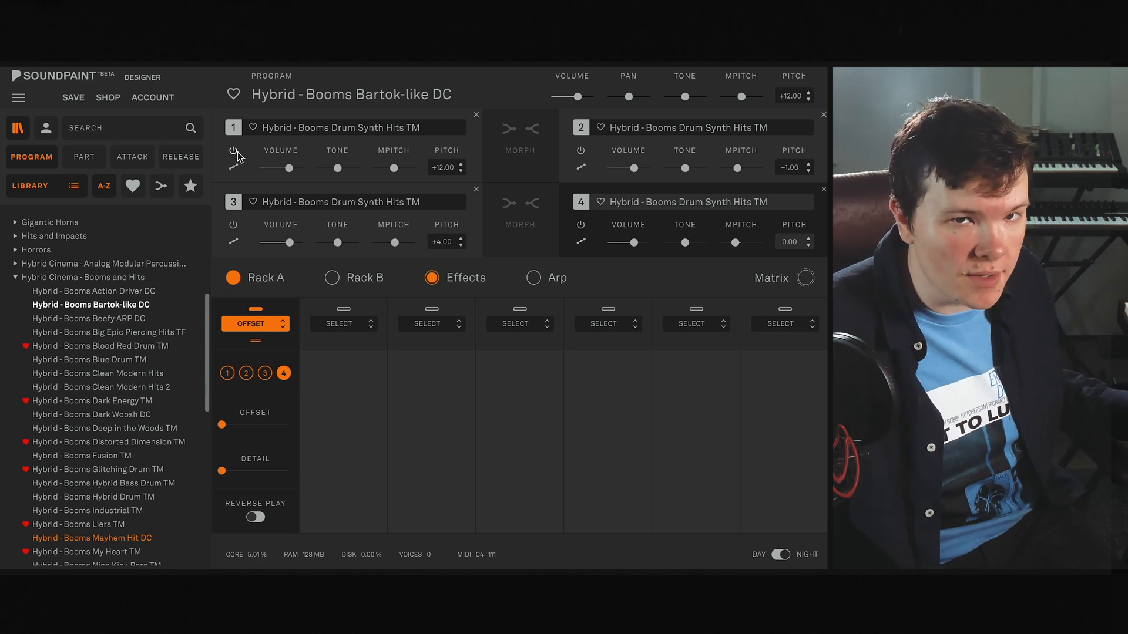
# - Mute parts 3, 2 and 4 to audition part 1 on its own
pyautogui.click(234, 224)
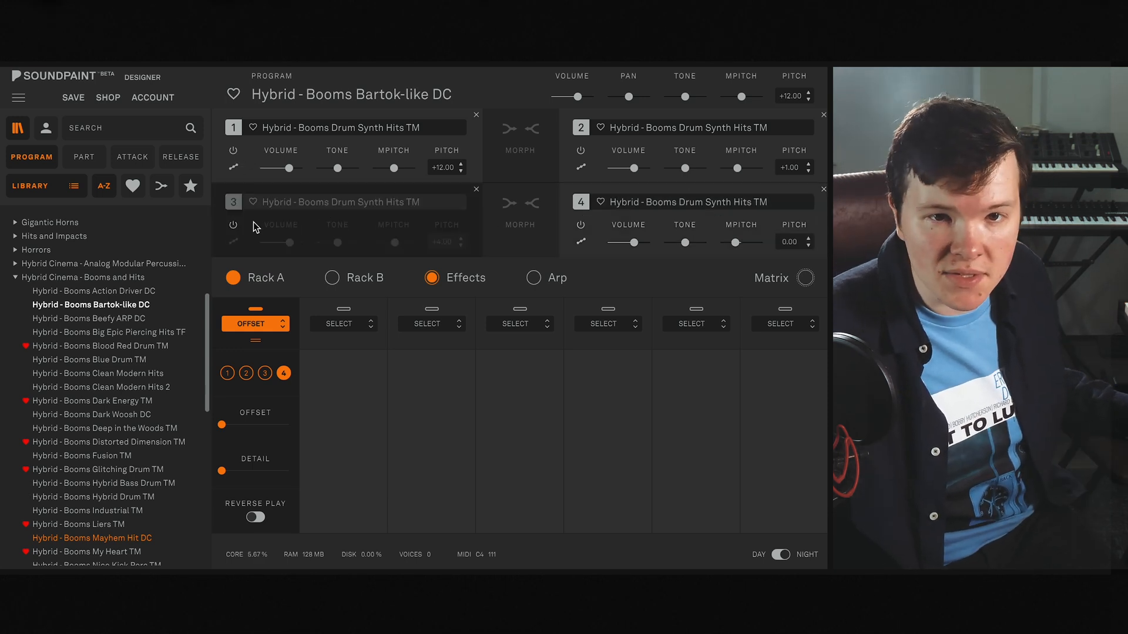
pyautogui.click(581, 151)
pyautogui.click(581, 225)
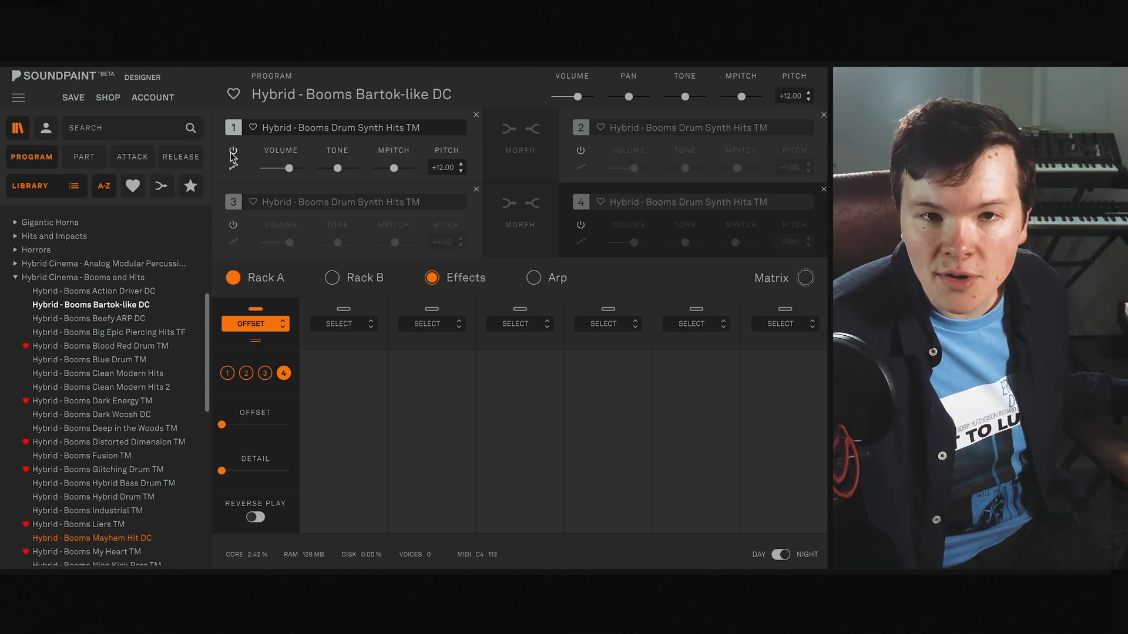
# - Compare the sound of parts 2, 1 and 3 by enabling and muting them in turn, ending with only part 3 active
pyautogui.click(582, 151)
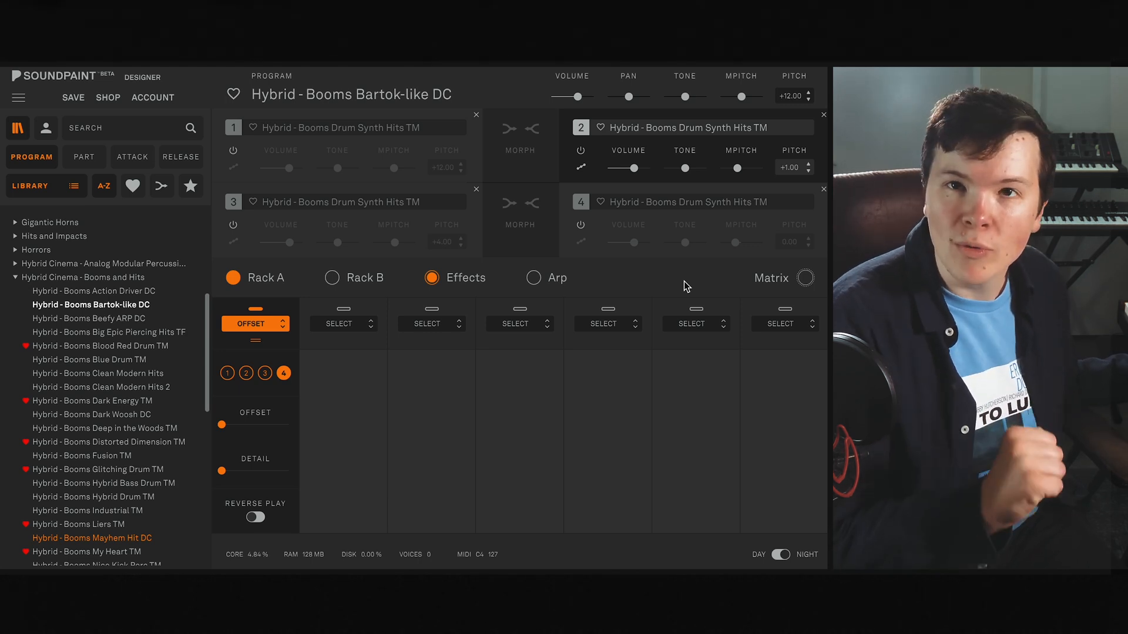
pyautogui.click(234, 150)
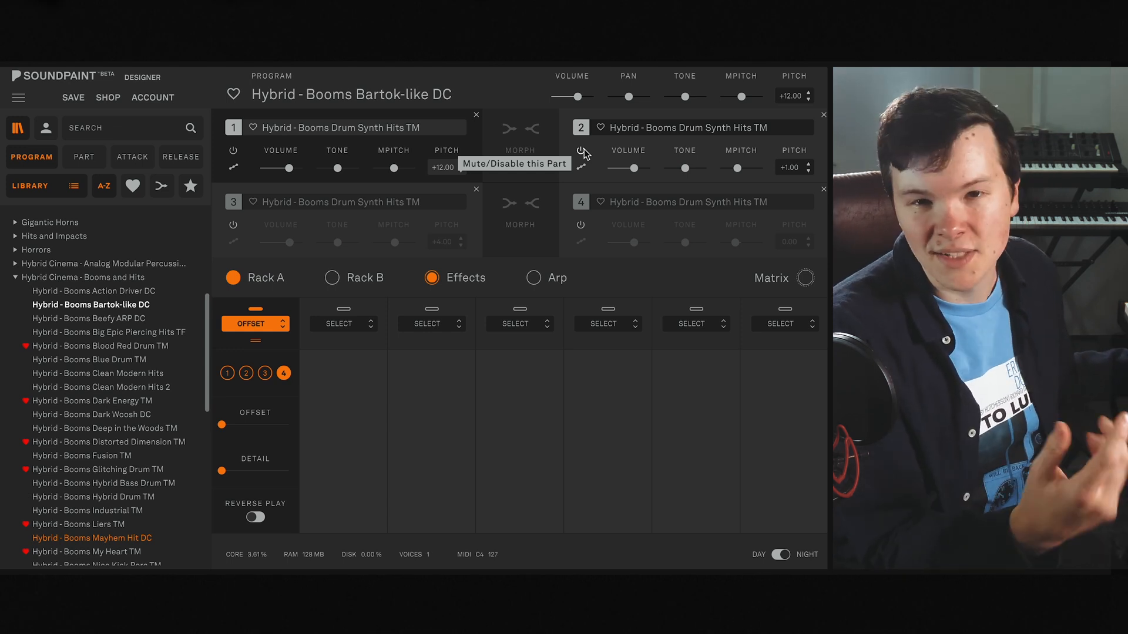
pyautogui.click(581, 151)
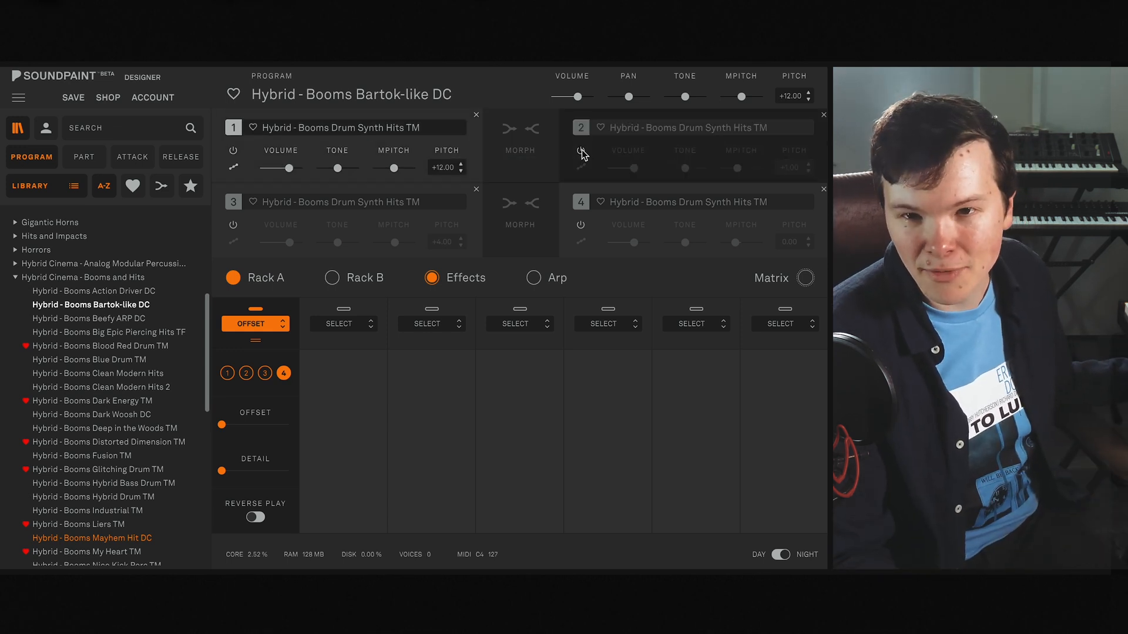
pyautogui.click(233, 151)
pyautogui.click(233, 225)
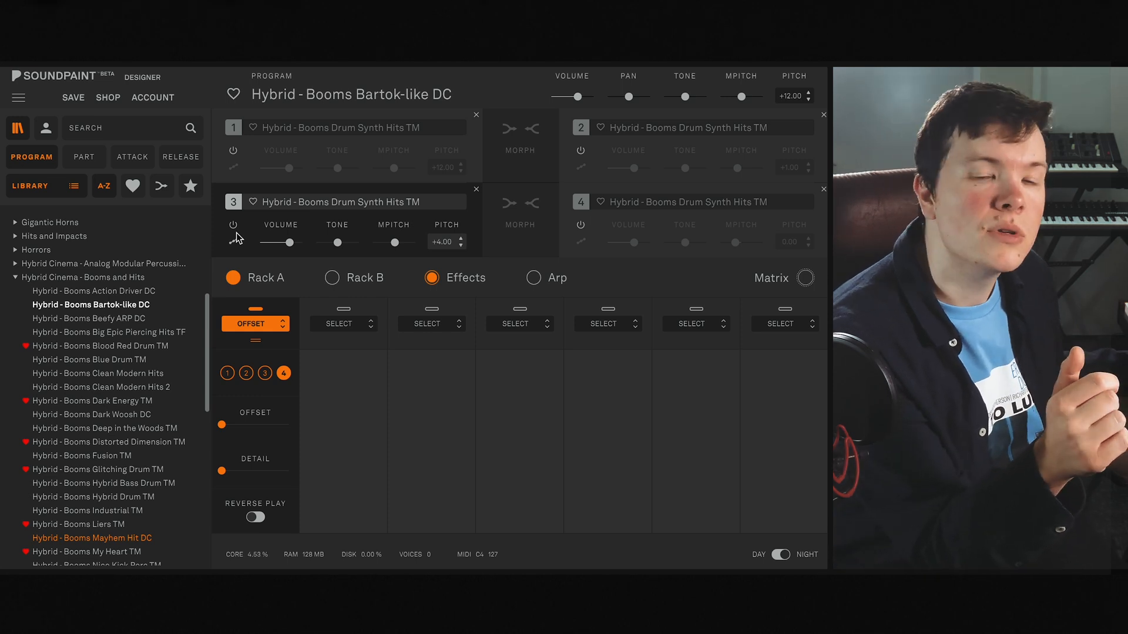
# - Enable parts 1, 2 and 4 again, and briefly toggle the arpeggiator on and off
pyautogui.click(234, 150)
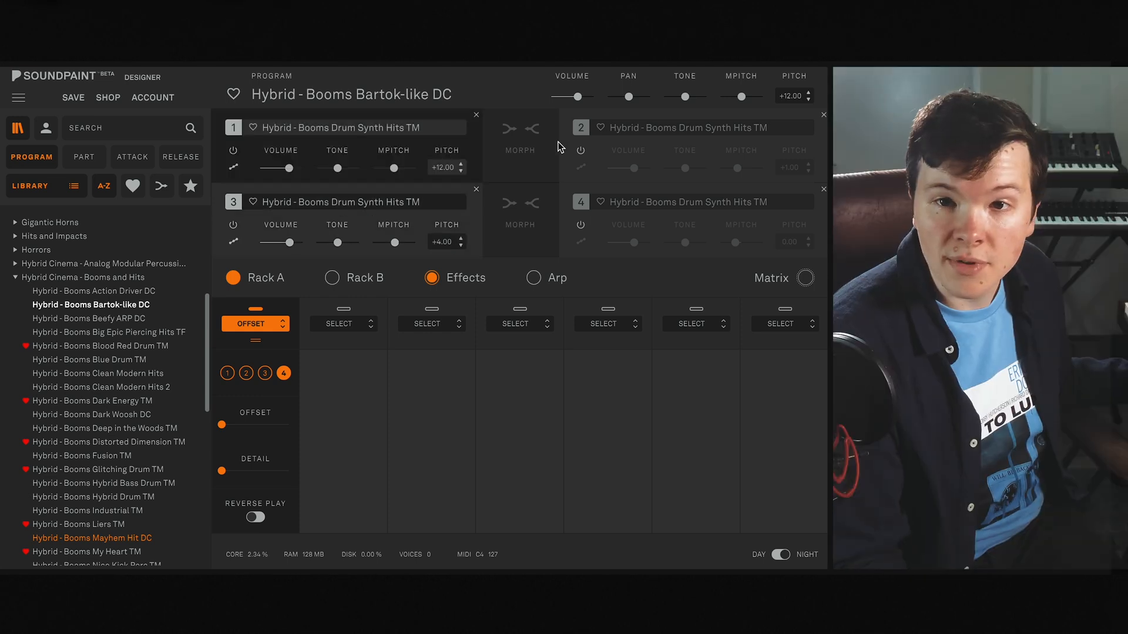
pyautogui.click(581, 152)
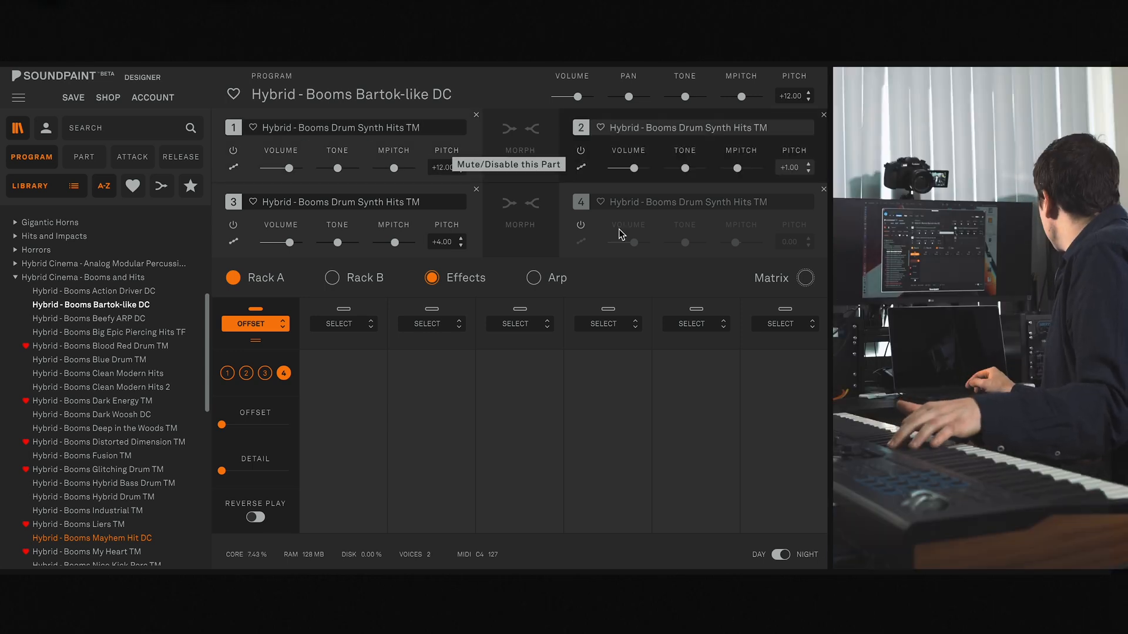
pyautogui.click(581, 224)
pyautogui.click(534, 277)
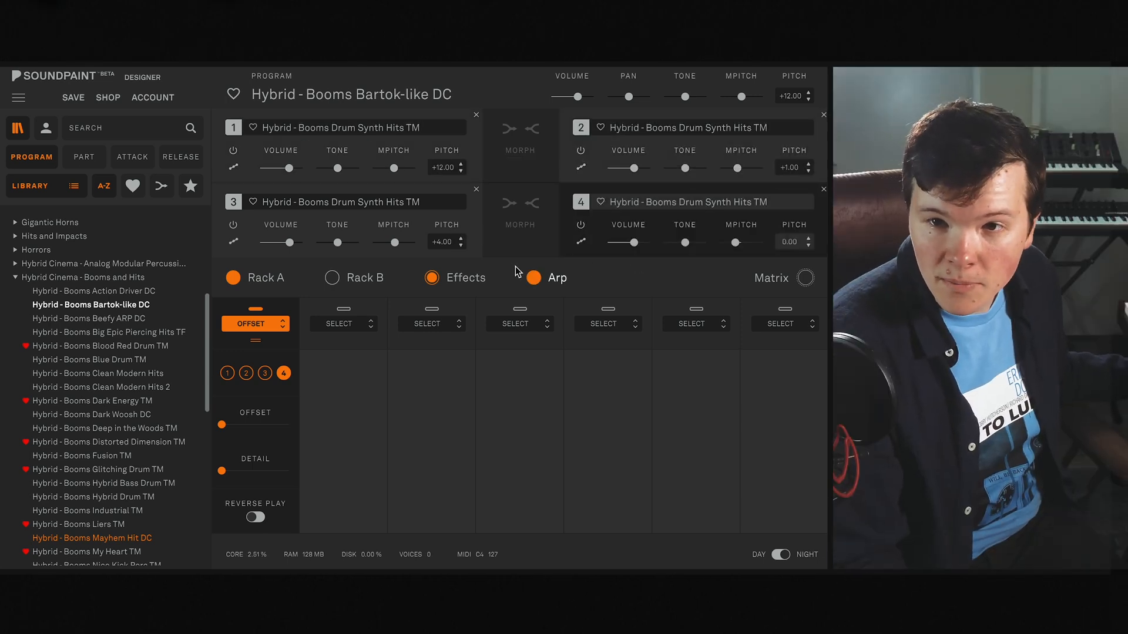
pyautogui.click(532, 277)
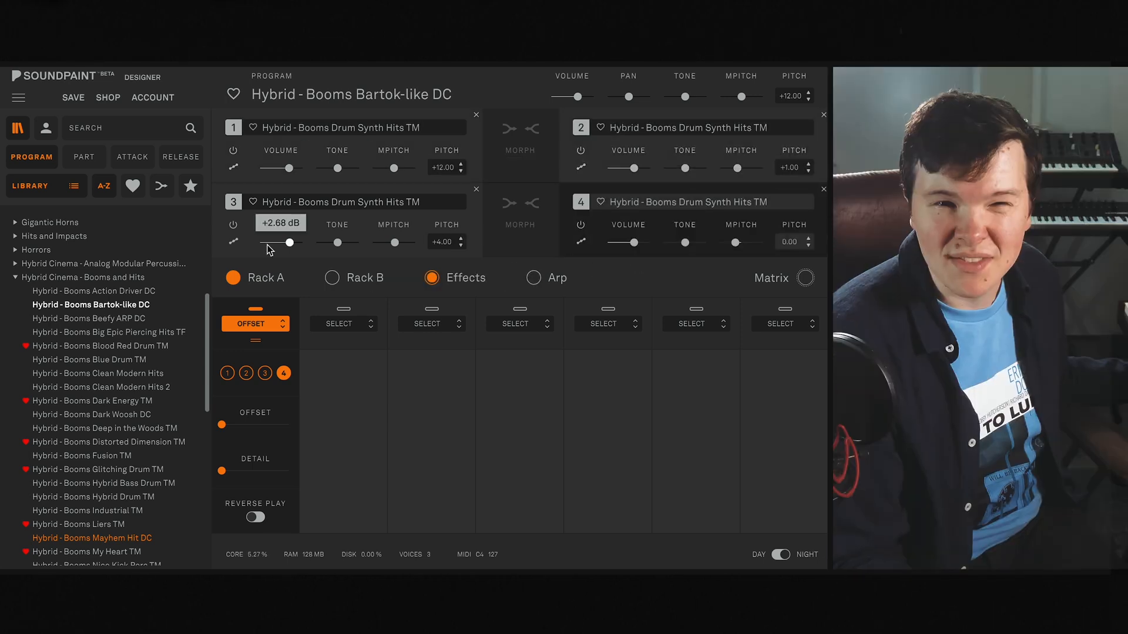
# - Mute parts 3, 1 and 2 to audition part 4 alone, and enable all the parts again
pyautogui.click(232, 223)
pyautogui.click(233, 151)
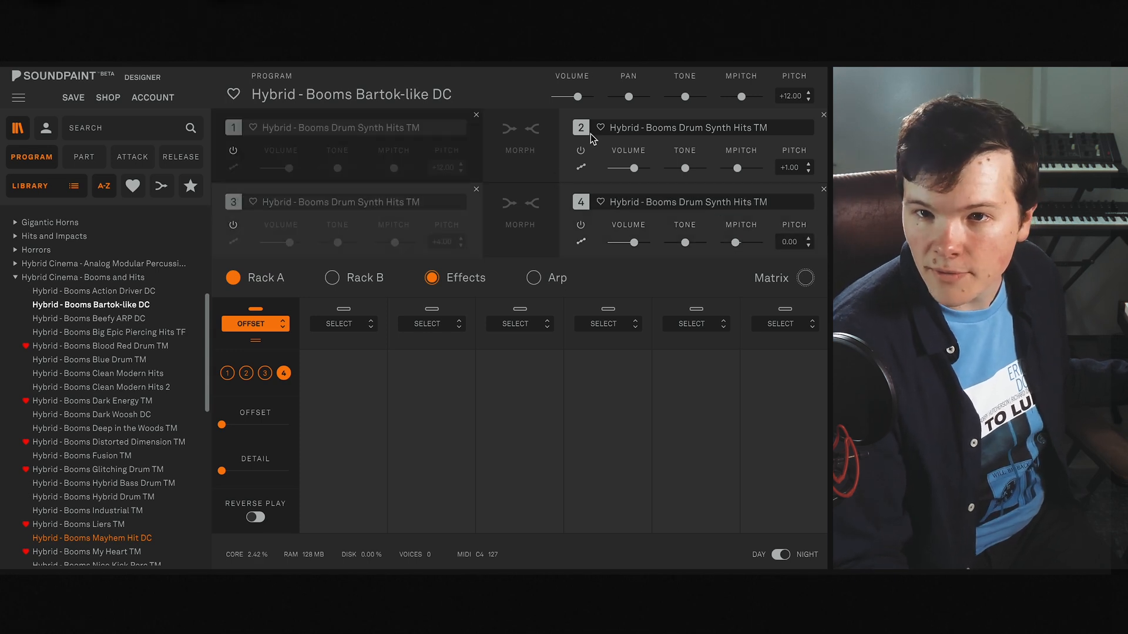
pyautogui.click(581, 151)
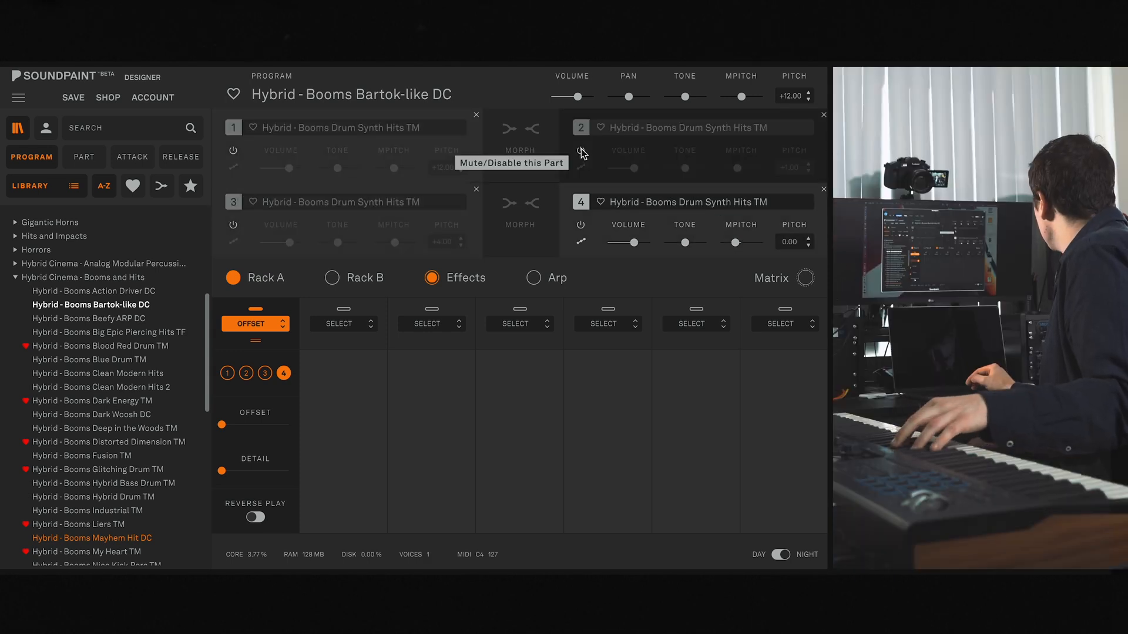
pyautogui.click(580, 151)
pyautogui.click(234, 226)
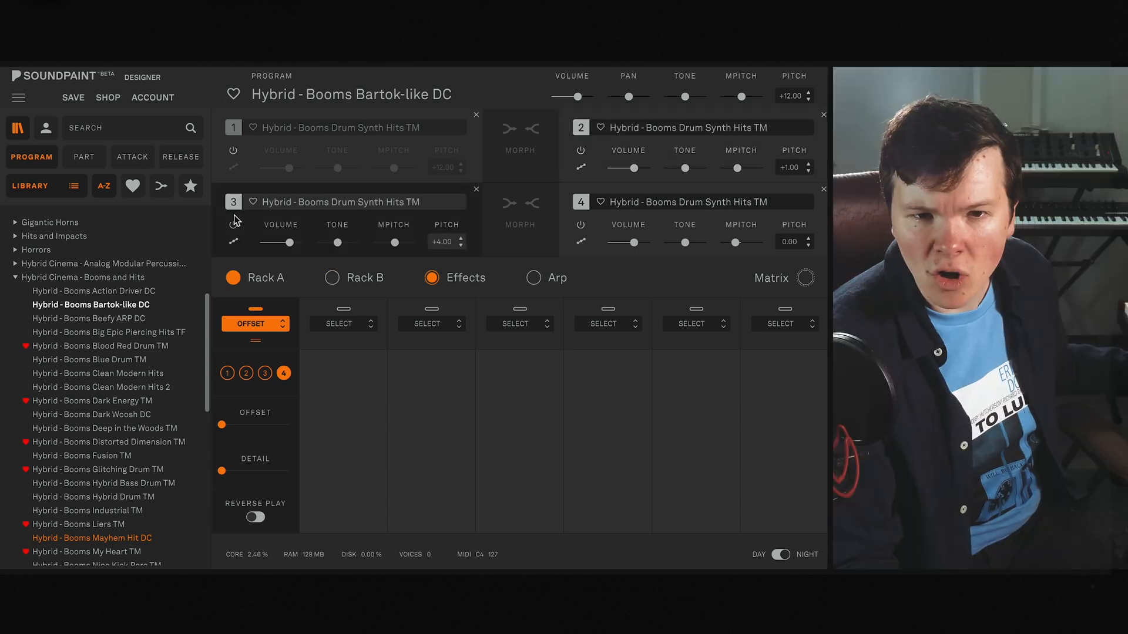
pyautogui.click(234, 152)
# - Check the Bartok-like DC program's assigned automations and close them without changes
pyautogui.click(793, 273)
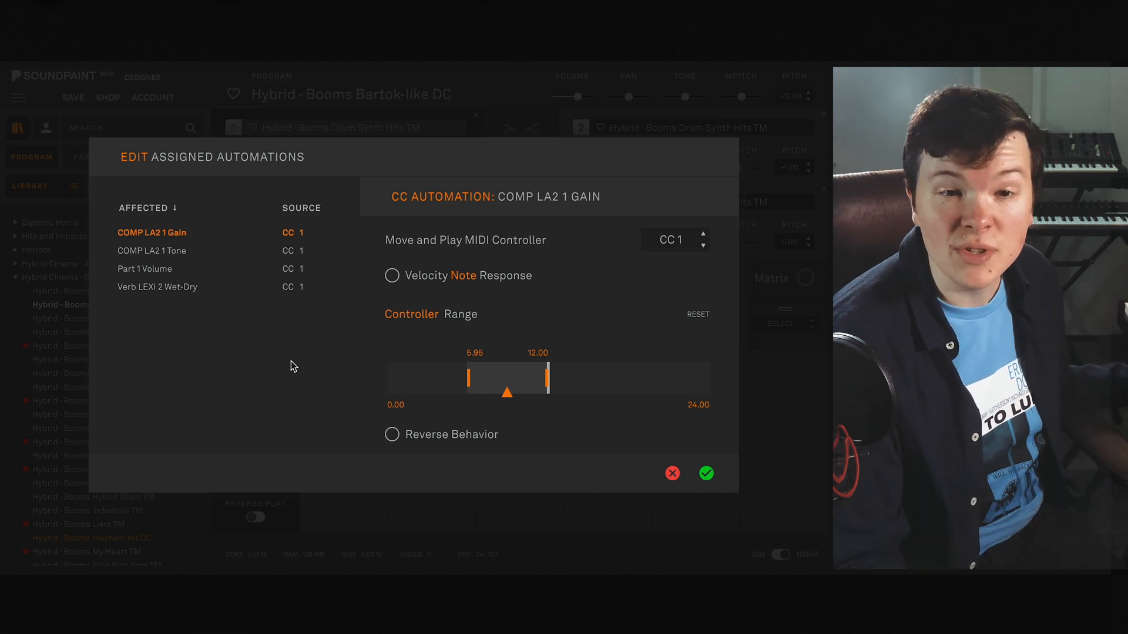
pyautogui.click(673, 473)
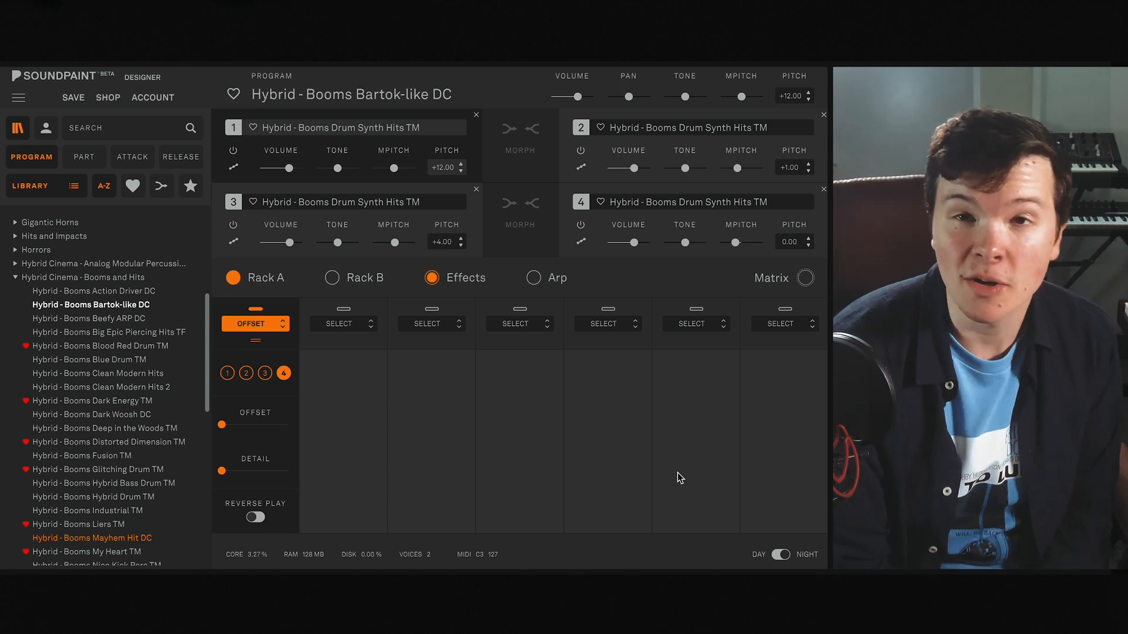
# - Load the program Hybrid - Booms Beefy ARP DC and switch its arpeggiator on in Play mode
pyautogui.press('Down')
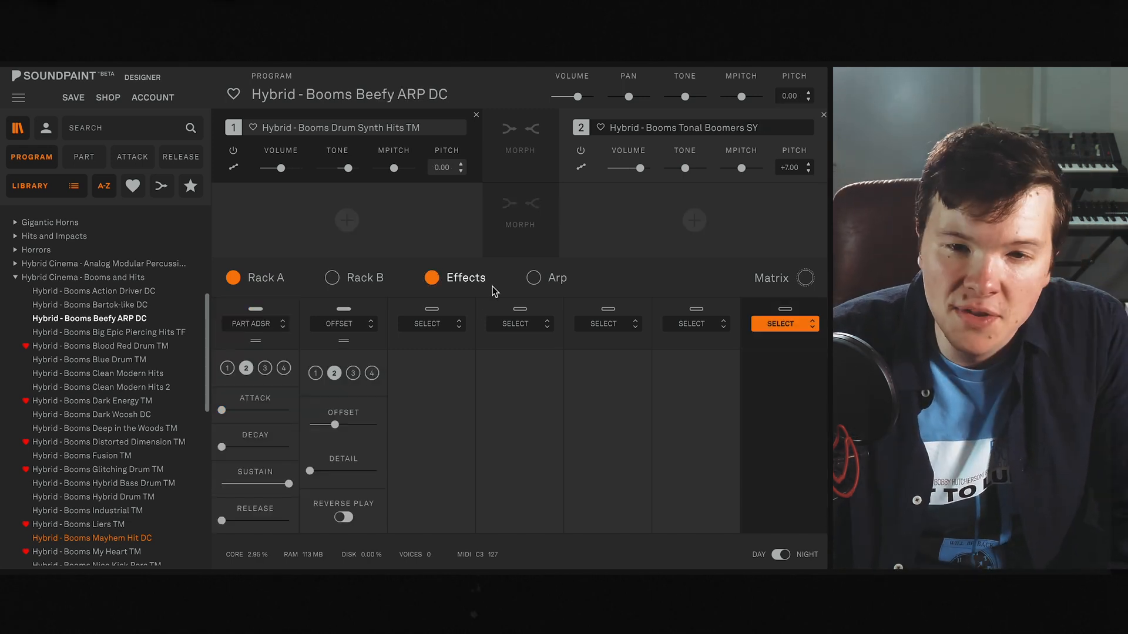
pyautogui.click(533, 278)
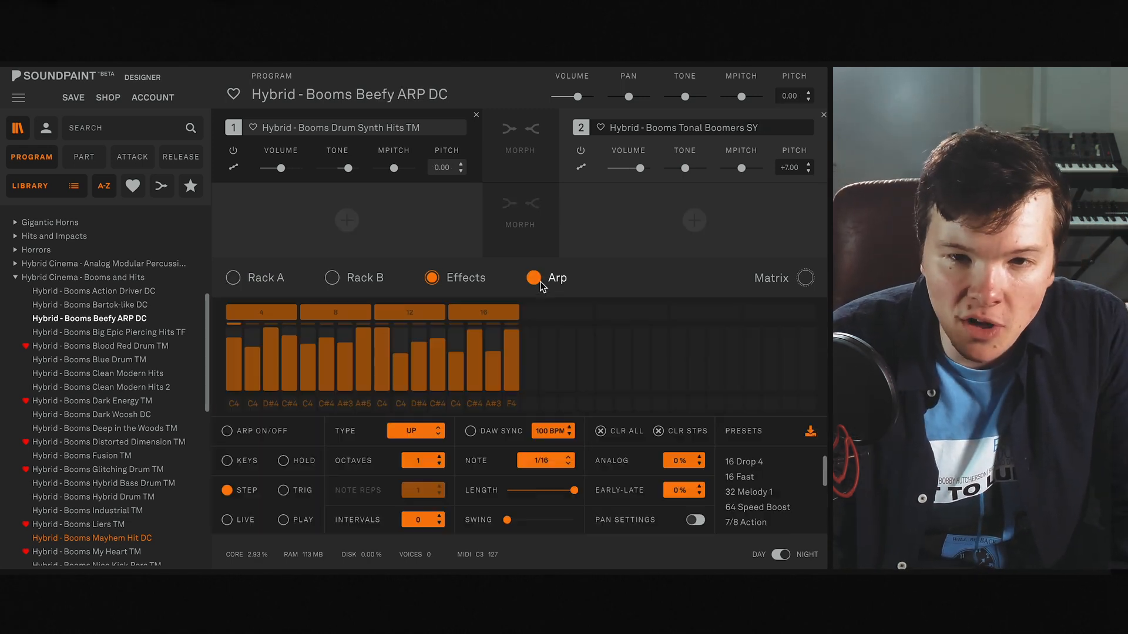
pyautogui.click(285, 520)
pyautogui.click(227, 431)
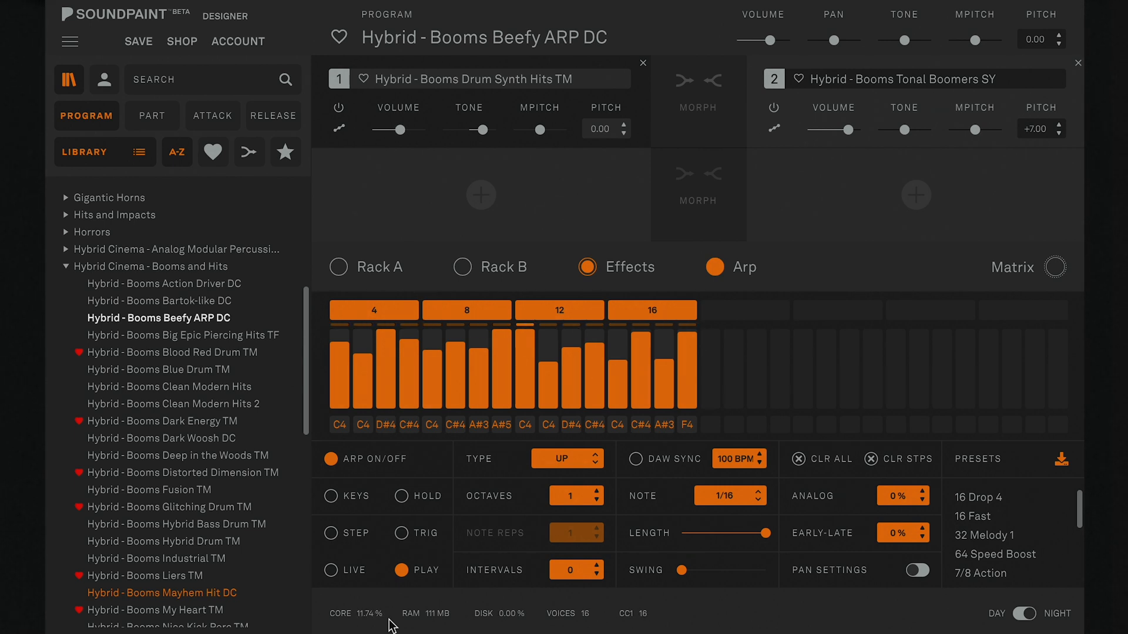
# - Check the assigned automations without changing them, and examine the EQ5, Dist DIGI, Comp LA2 and Verb SHIM effects' settings
pyautogui.click(1050, 266)
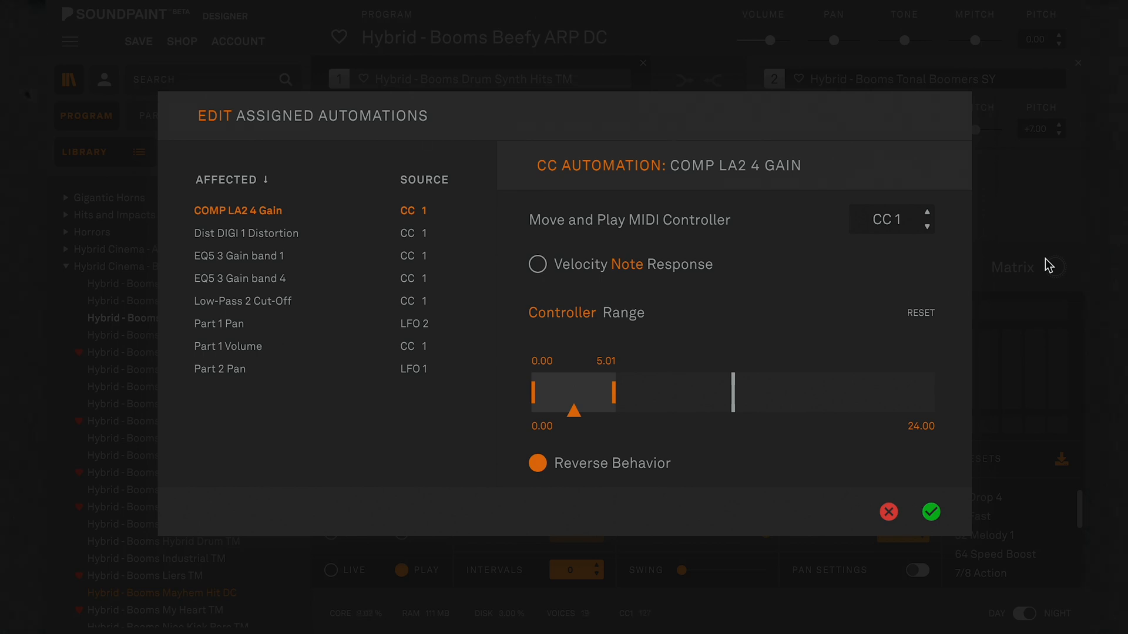
pyautogui.click(889, 512)
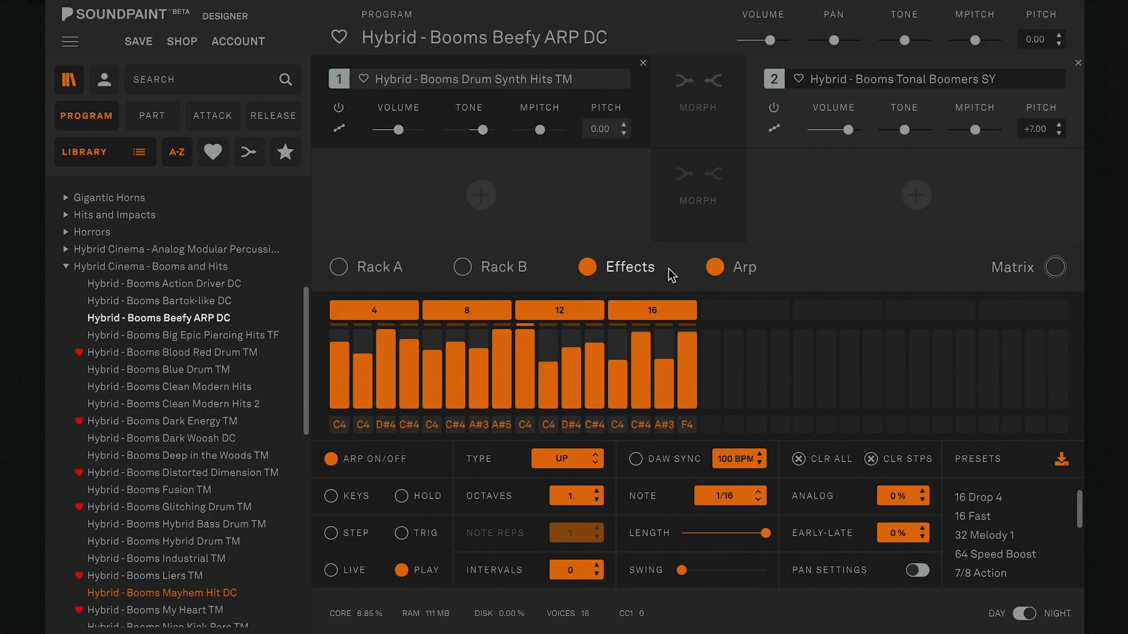
pyautogui.click(630, 266)
pyautogui.click(575, 395)
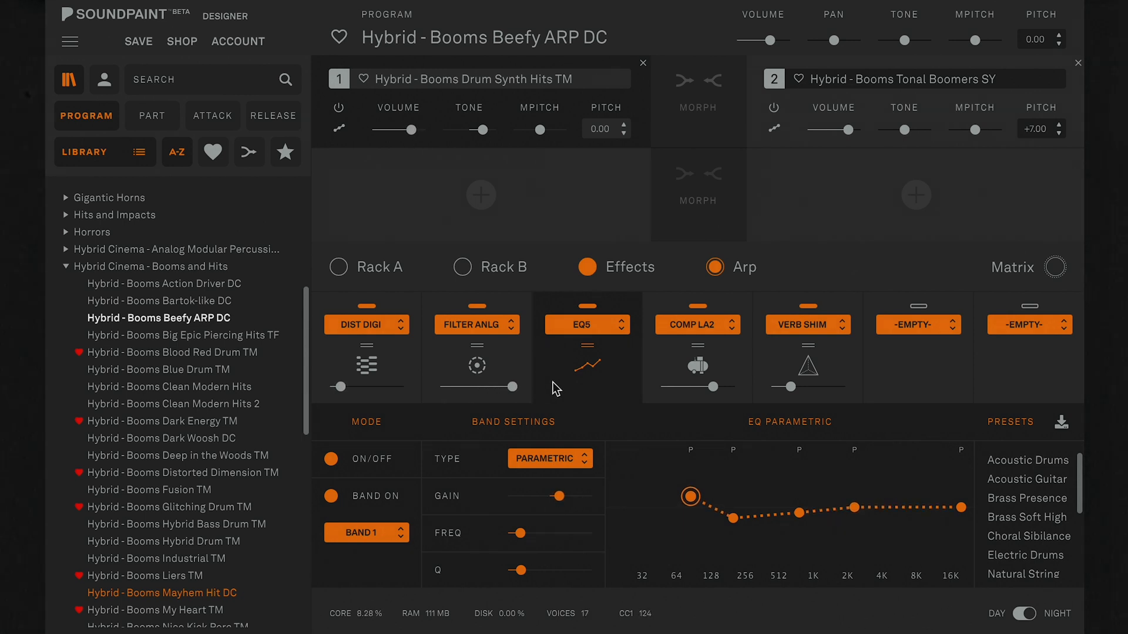
pyautogui.click(409, 373)
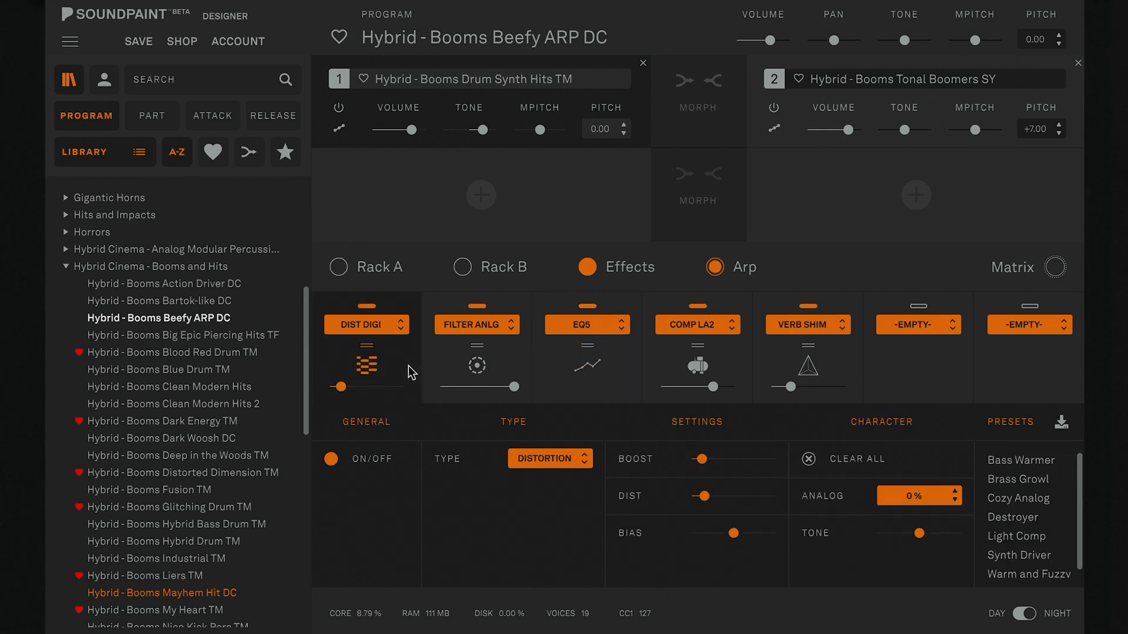
pyautogui.click(677, 361)
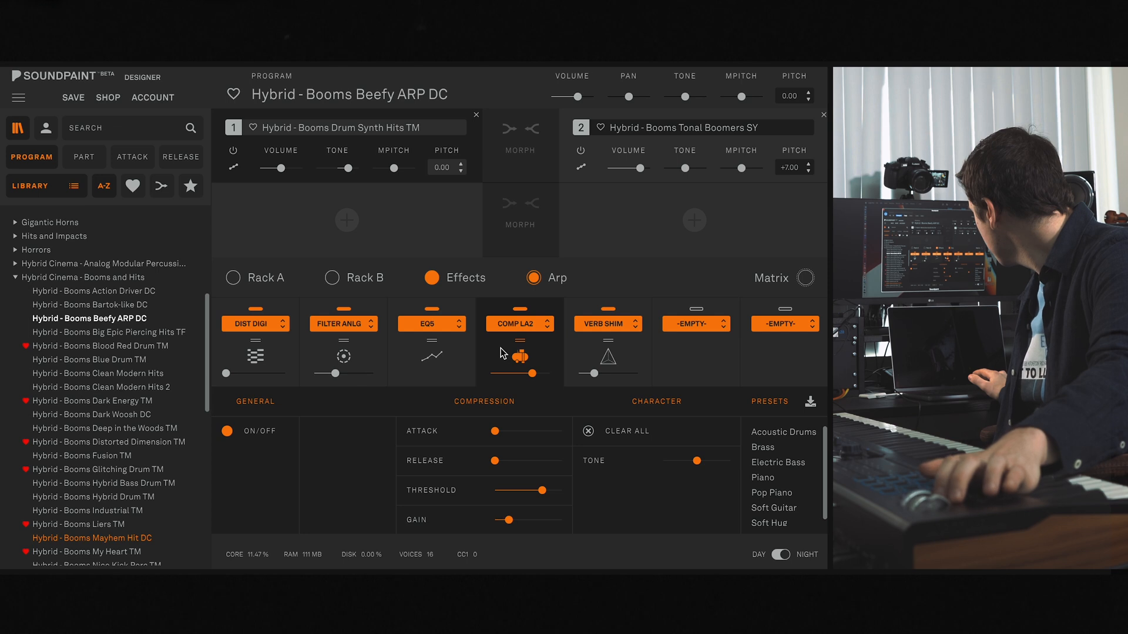
pyautogui.click(591, 347)
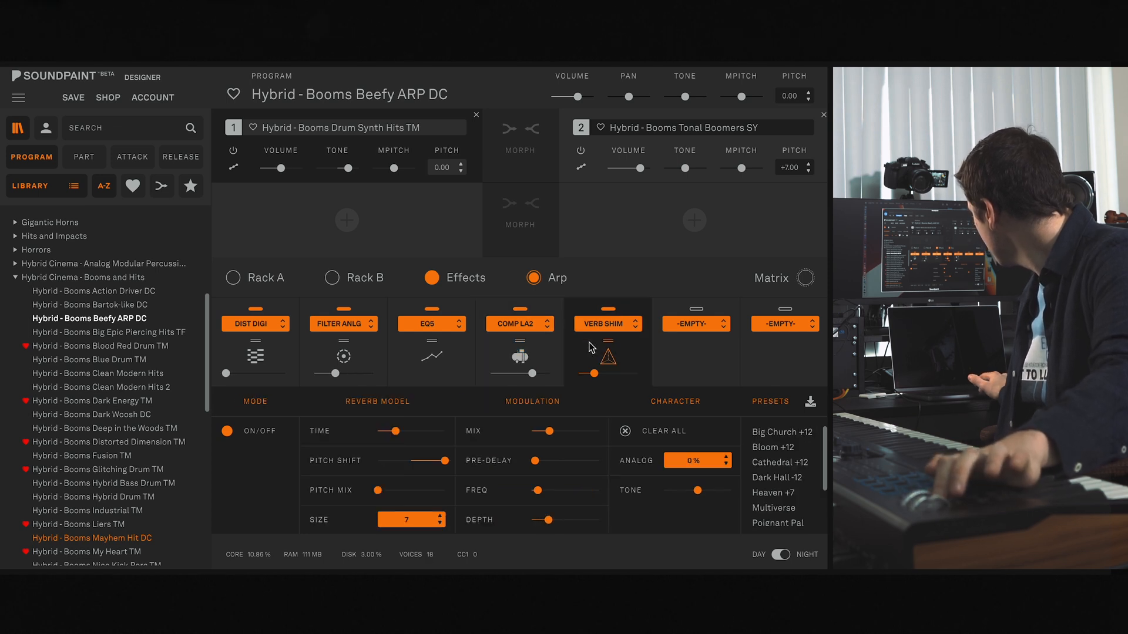
# - Close the reopened automation assignments with the existing settings accepted, and switch the Beefy ARP DC arpeggiator off
pyautogui.click(782, 283)
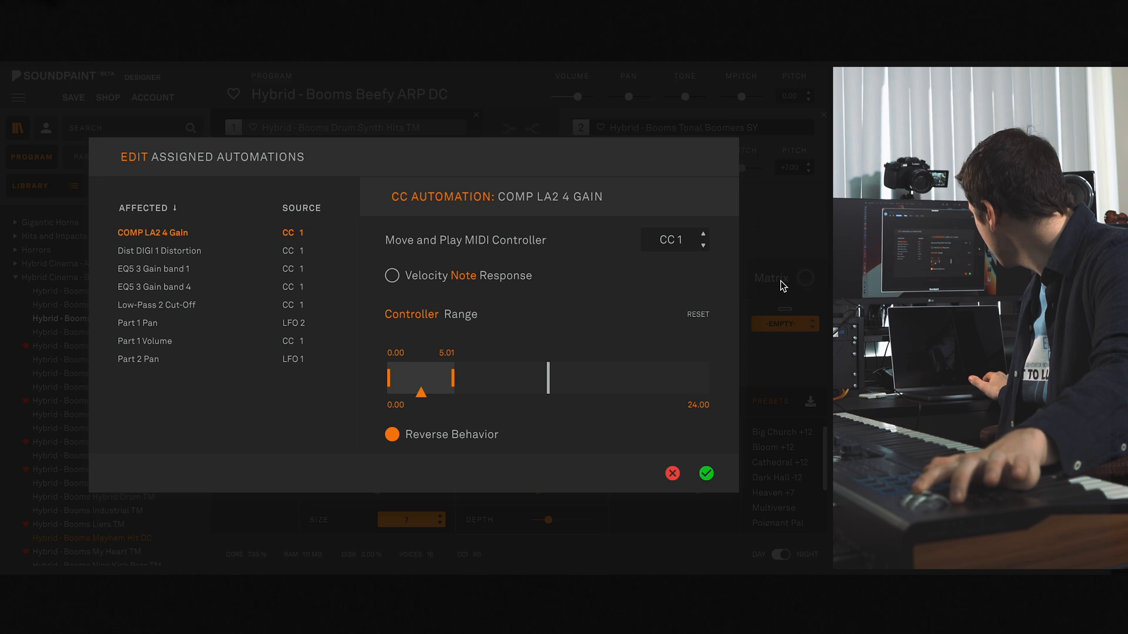
pyautogui.click(706, 474)
pyautogui.click(562, 284)
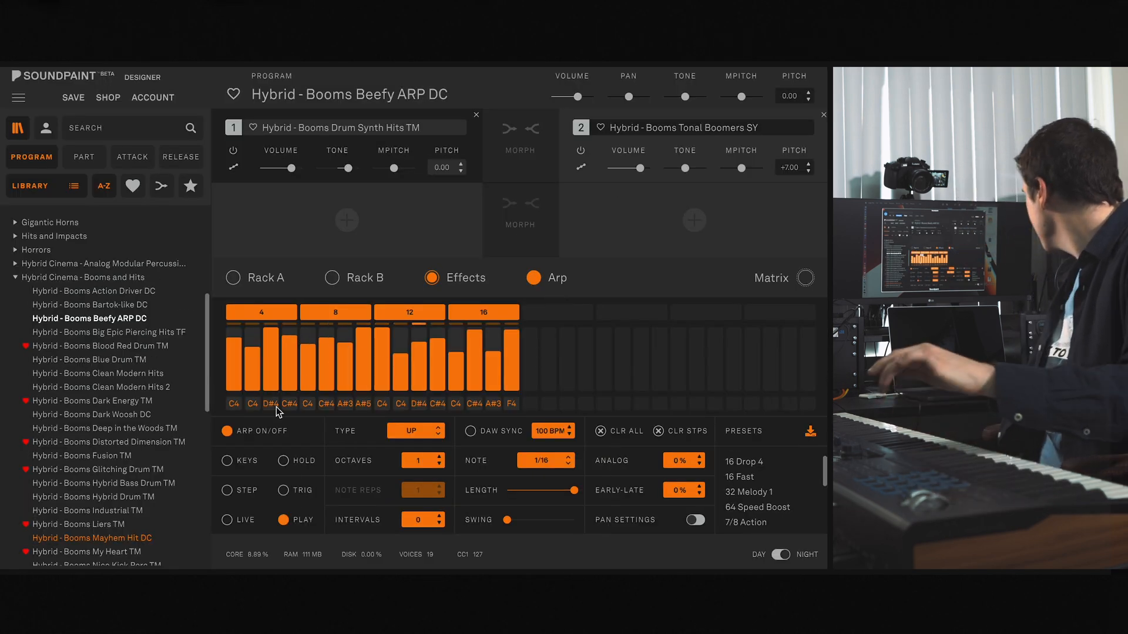
pyautogui.click(227, 432)
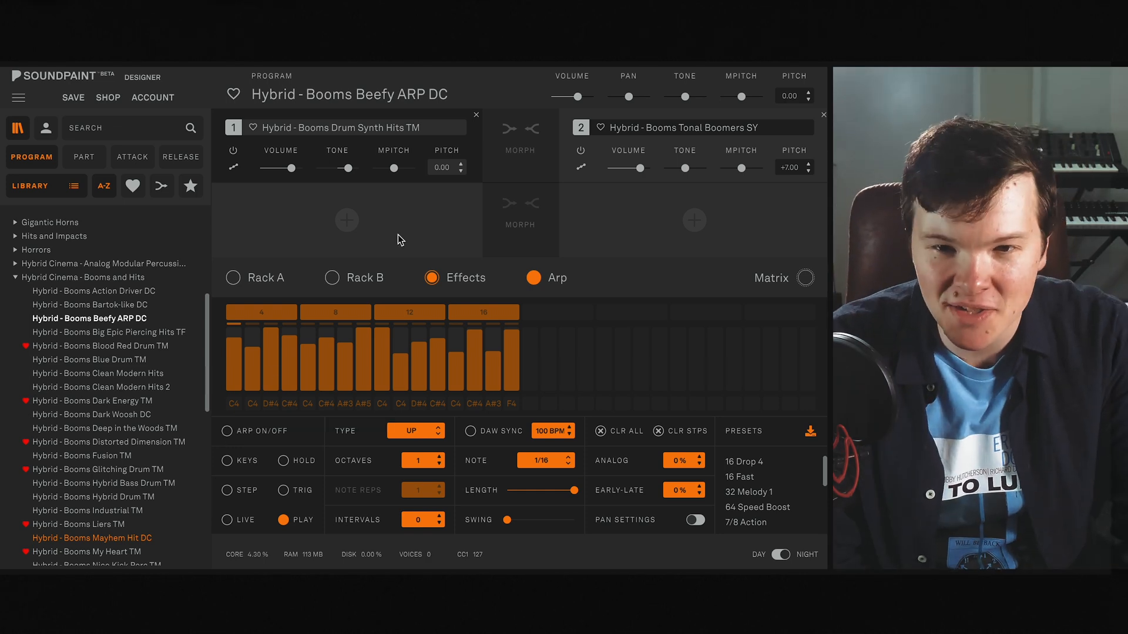
# - Review which effect and part controls are automated by CC 1 and the LFOs, and inspect the EQ5 band settings
pyautogui.click(772, 279)
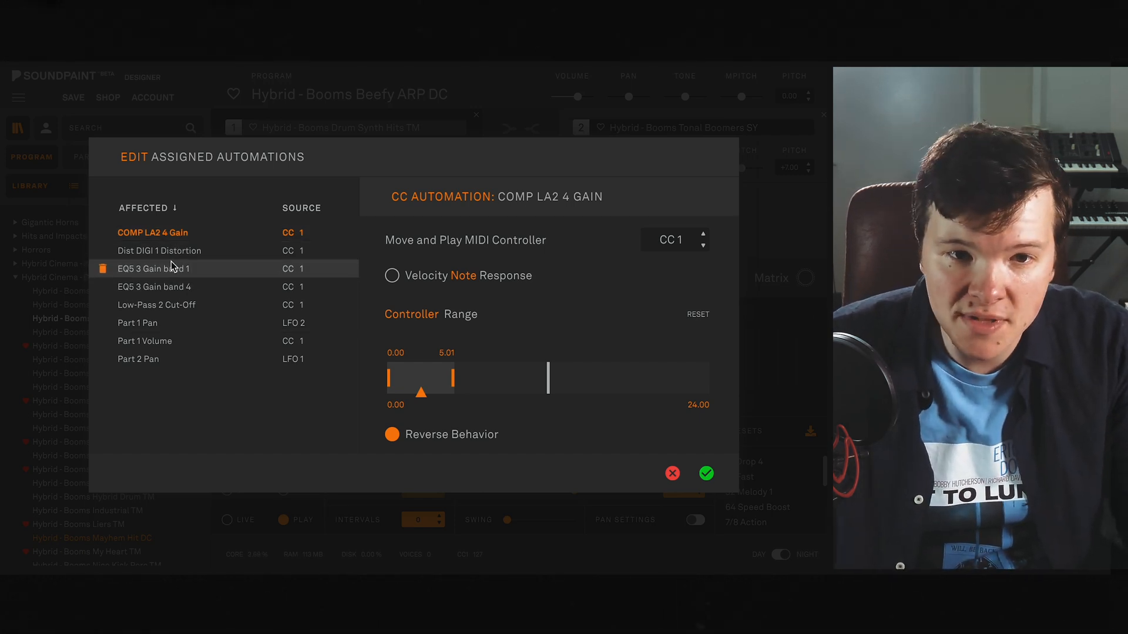
pyautogui.click(671, 471)
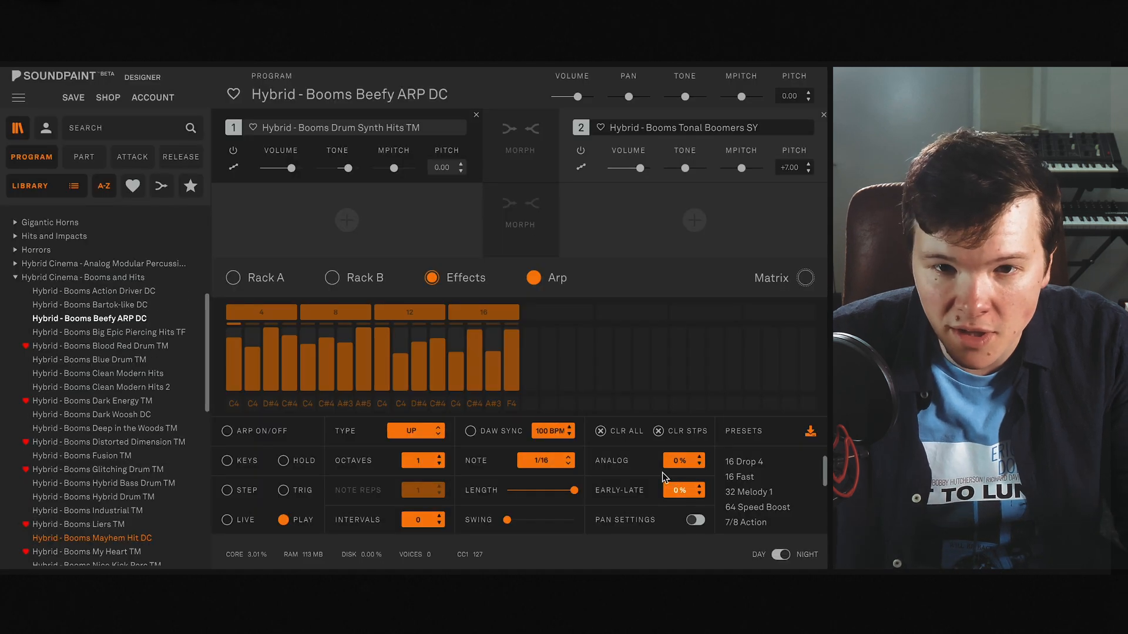
pyautogui.click(455, 277)
pyautogui.click(451, 369)
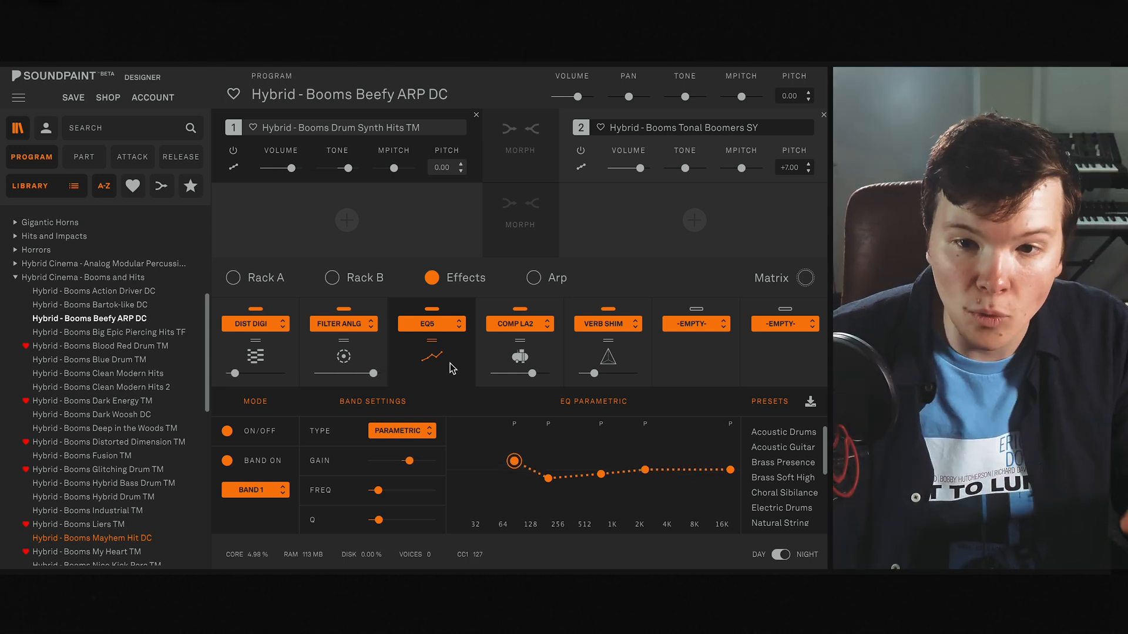
pyautogui.click(806, 278)
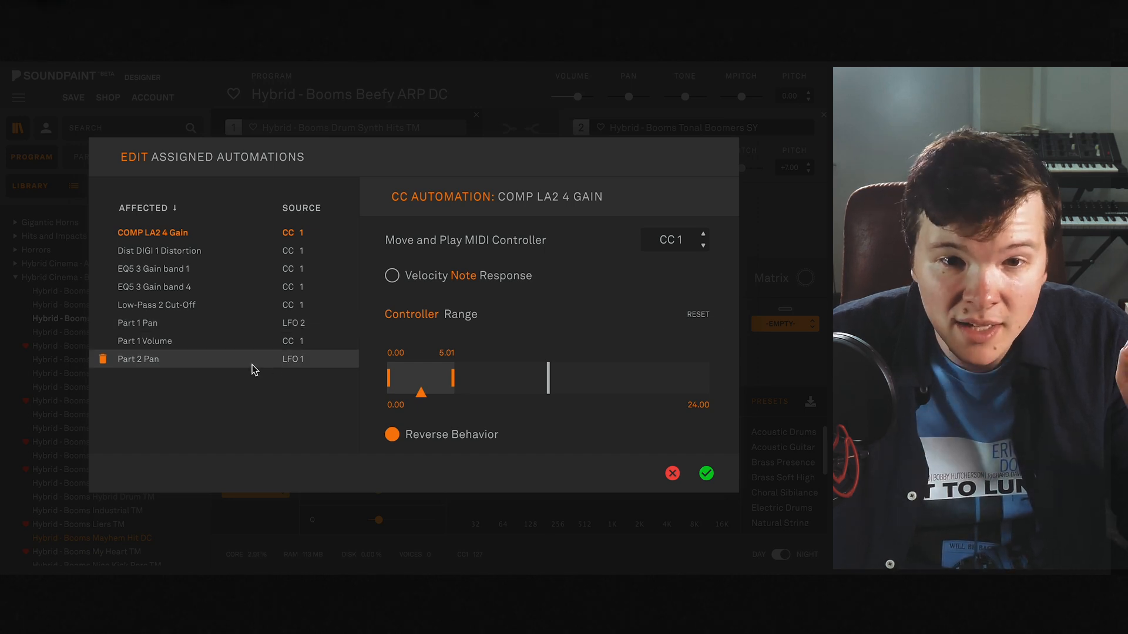
pyautogui.click(706, 473)
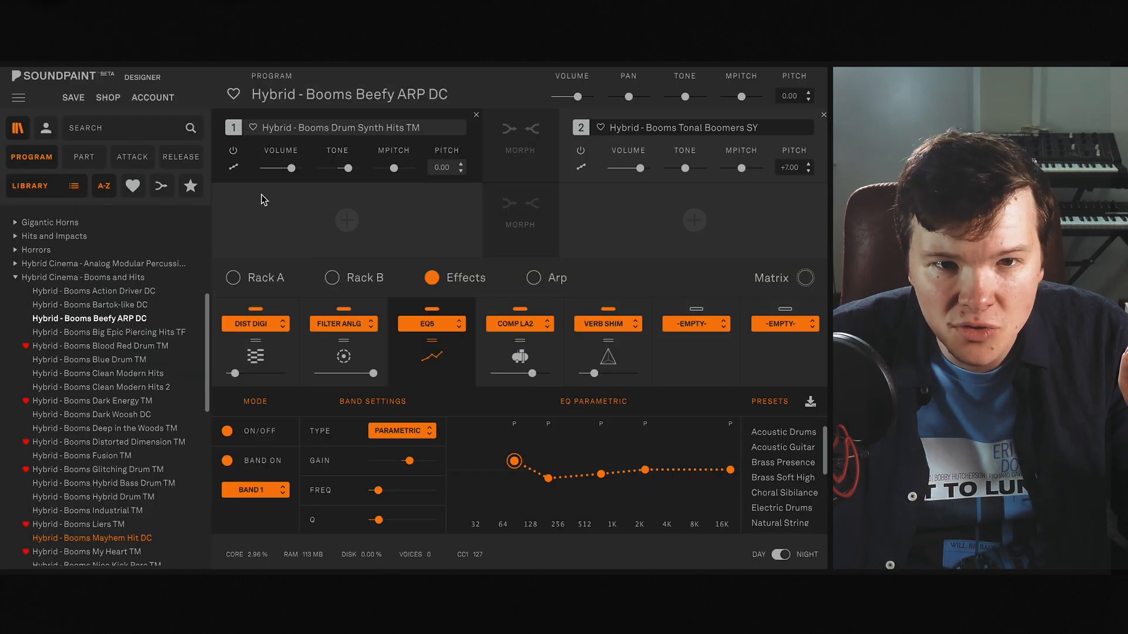
# - Check the sound mode and key range options of the Drum Synth Hits and Tonal Boomers parts without changing them
pyautogui.click(235, 169)
pyautogui.click(234, 168)
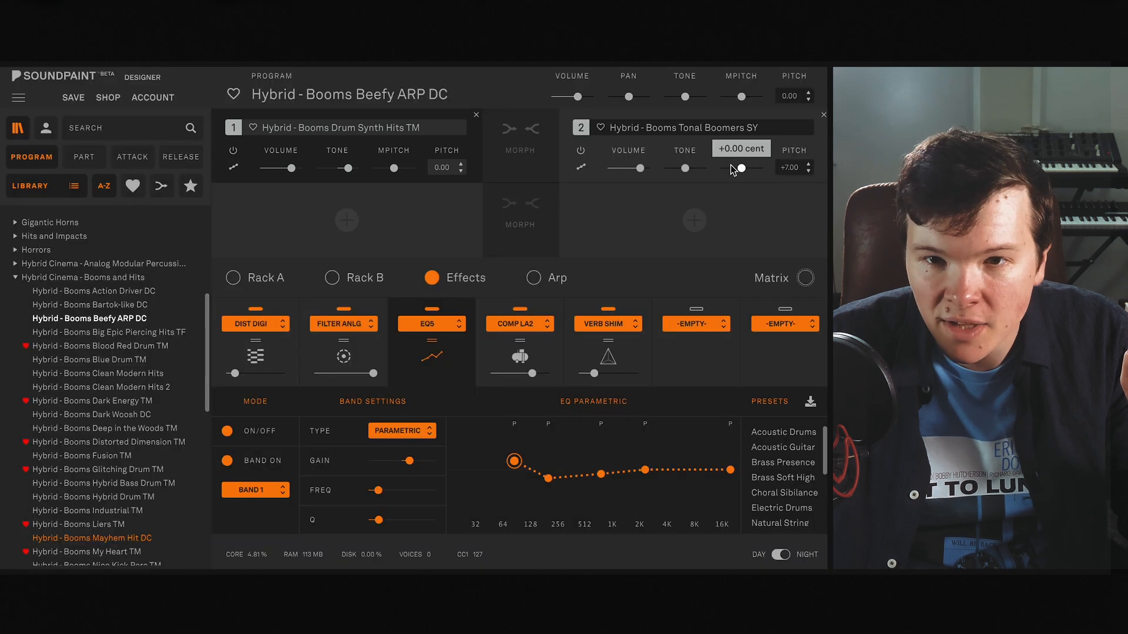
pyautogui.click(581, 168)
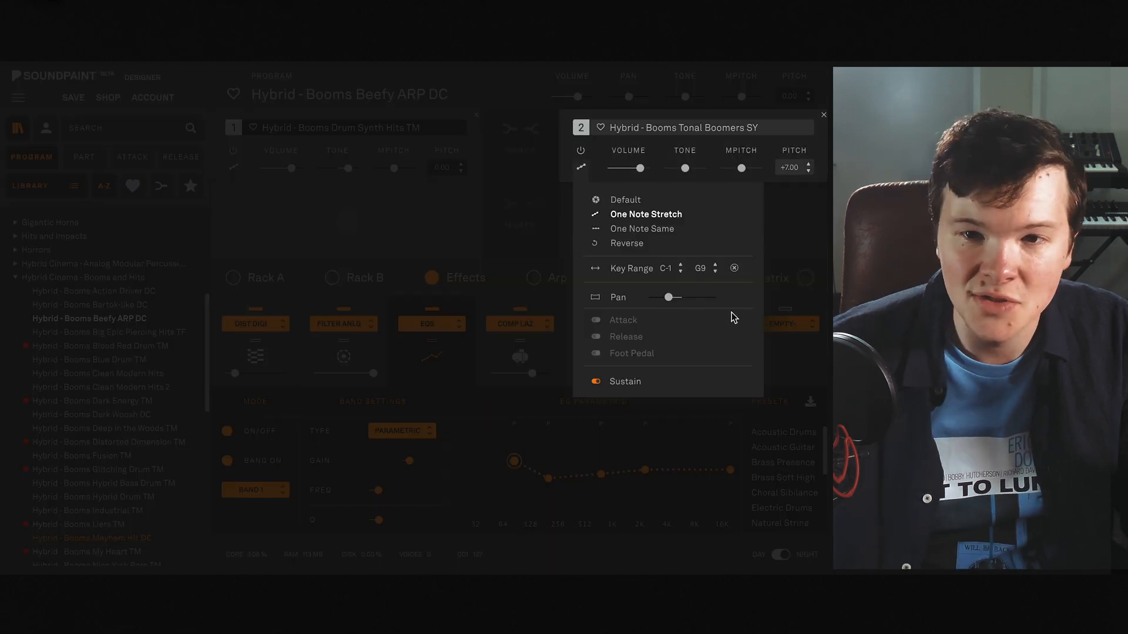
pyautogui.click(583, 169)
pyautogui.click(231, 168)
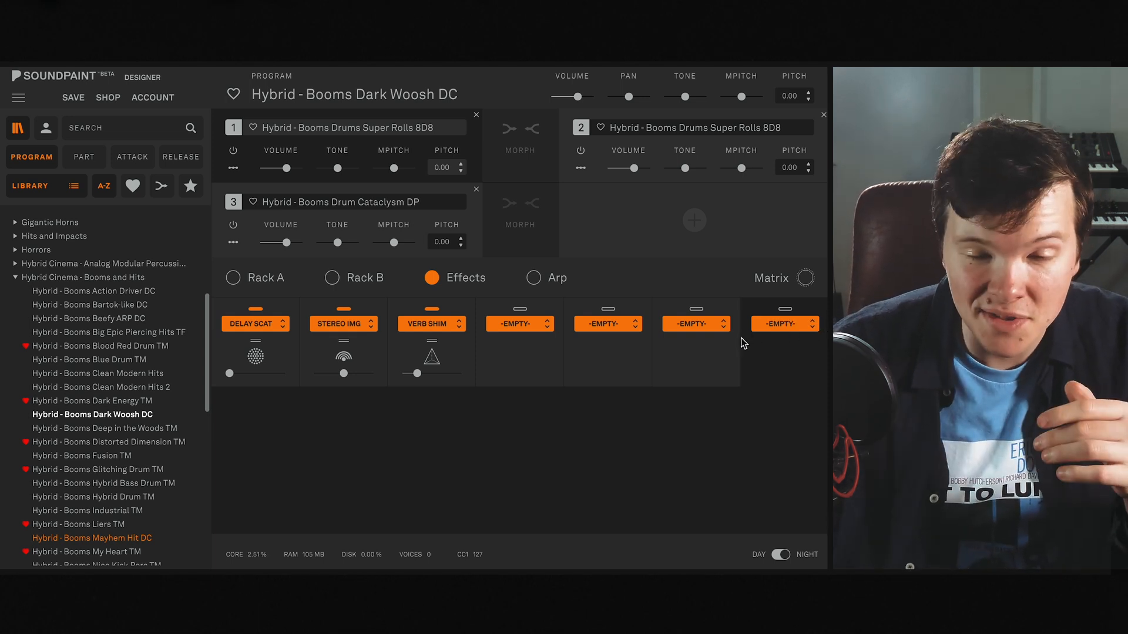
# - Examine the Offset settings in Rack A of Hybrid - Booms Dark Woosh DC for parts 2 and 1
pyautogui.click(261, 278)
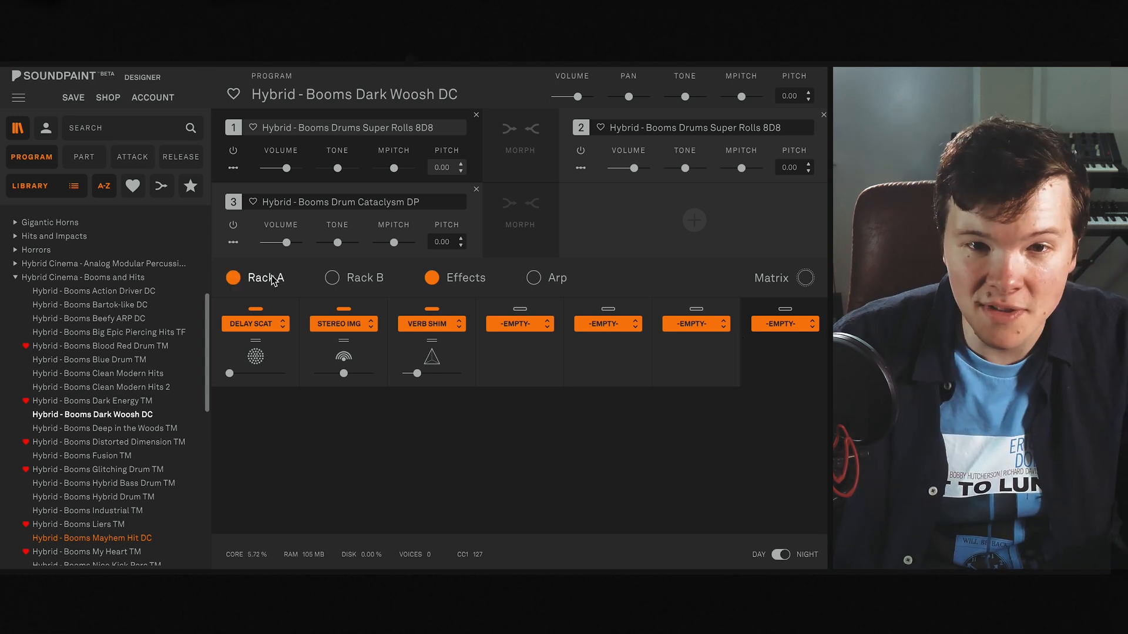
pyautogui.click(245, 373)
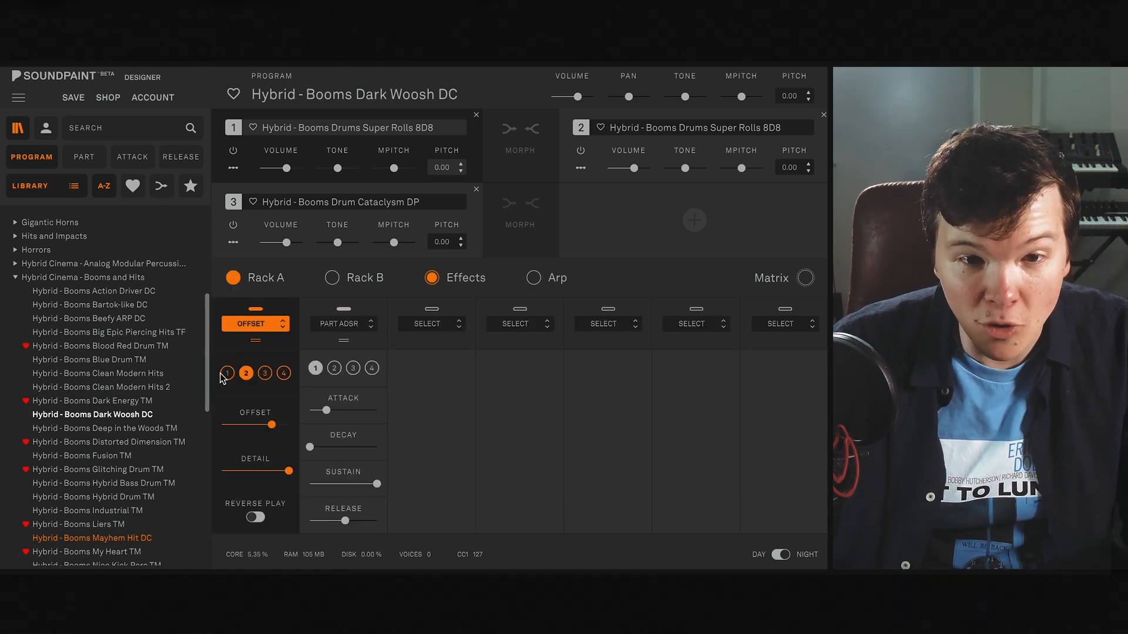
pyautogui.click(227, 374)
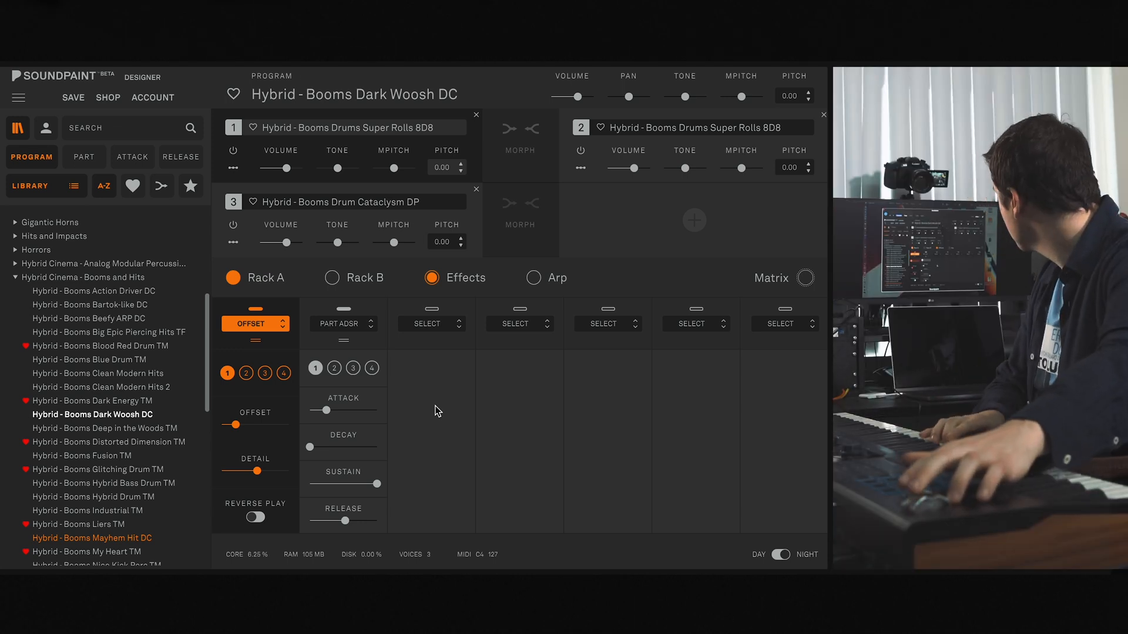
# - Review Dark Woosh DC's assigned automations, discard the dialog without changes, and inspect its Stereo Img effect
pyautogui.click(780, 283)
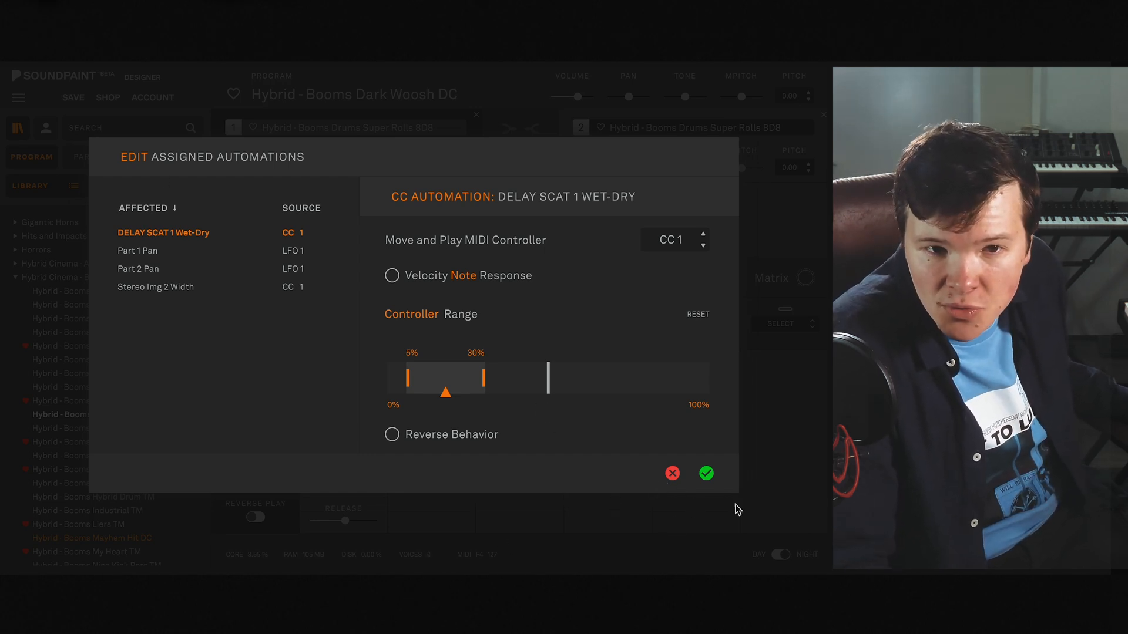
pyautogui.click(672, 474)
pyautogui.click(466, 278)
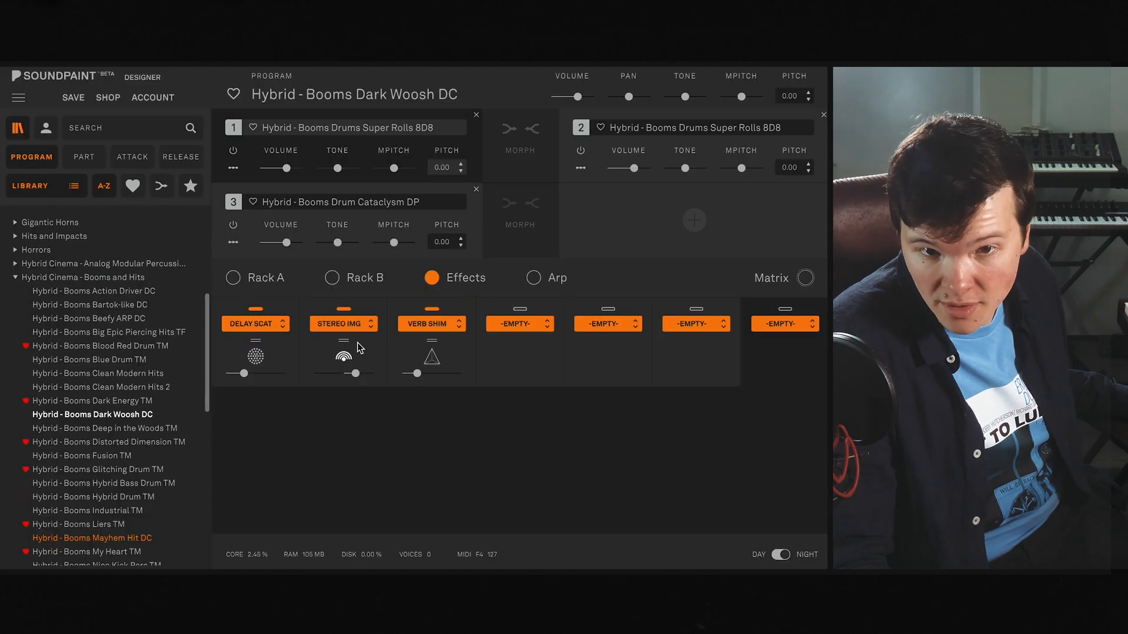
pyautogui.click(360, 347)
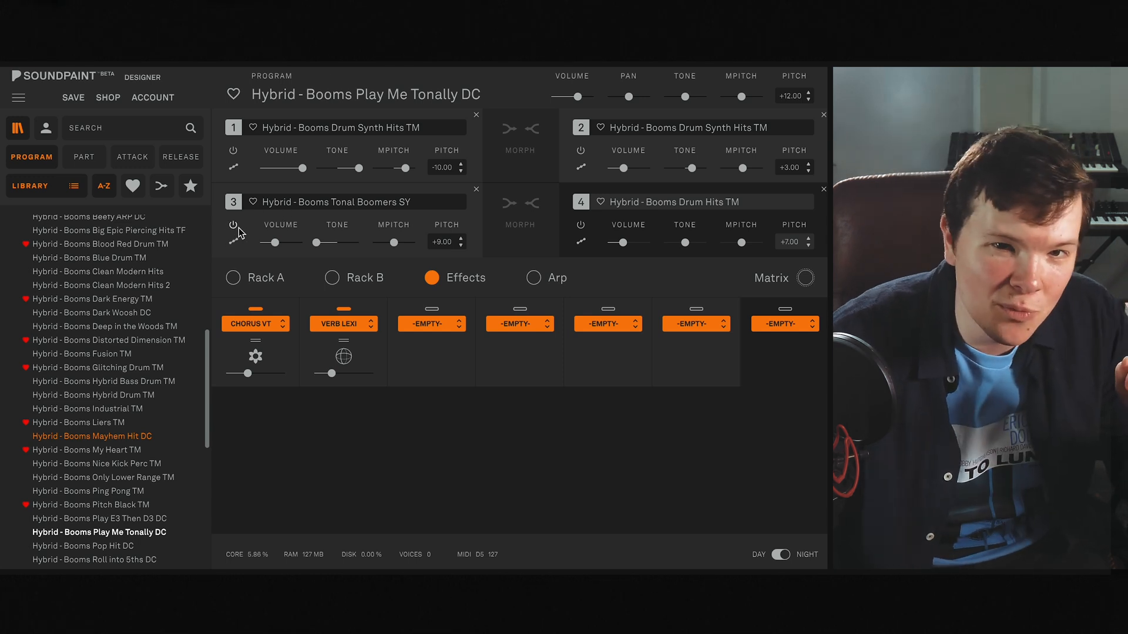
# - Audition Play Me Tonally DC with parts 1, 2 and 4 muted in turn, and re-enable parts 4, 2 and 1 one by one
pyautogui.click(233, 153)
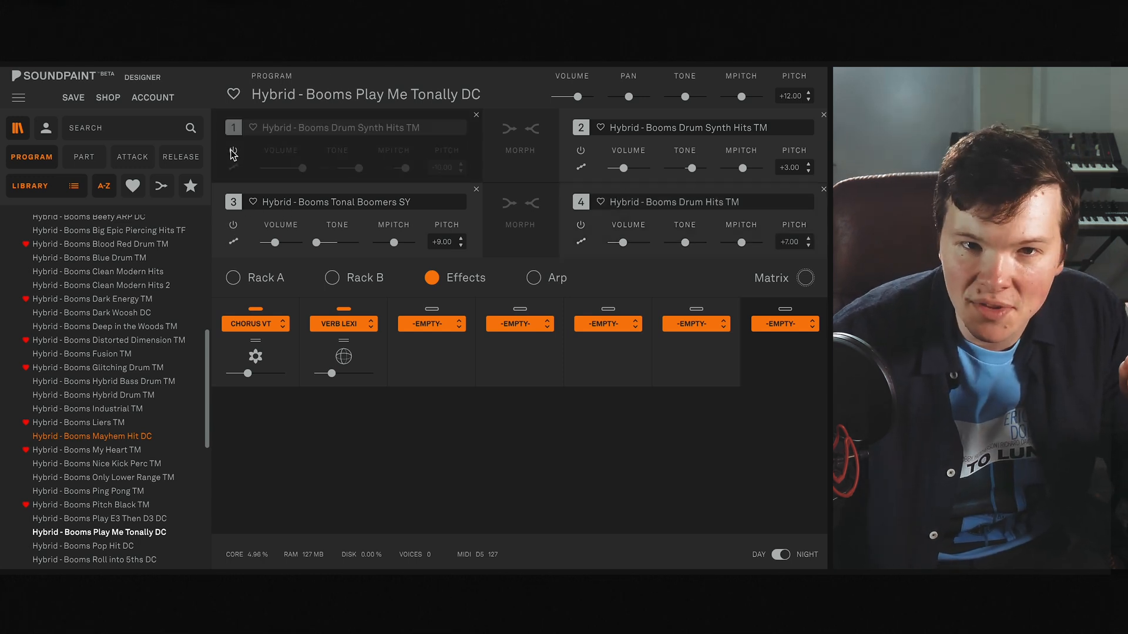
pyautogui.click(580, 151)
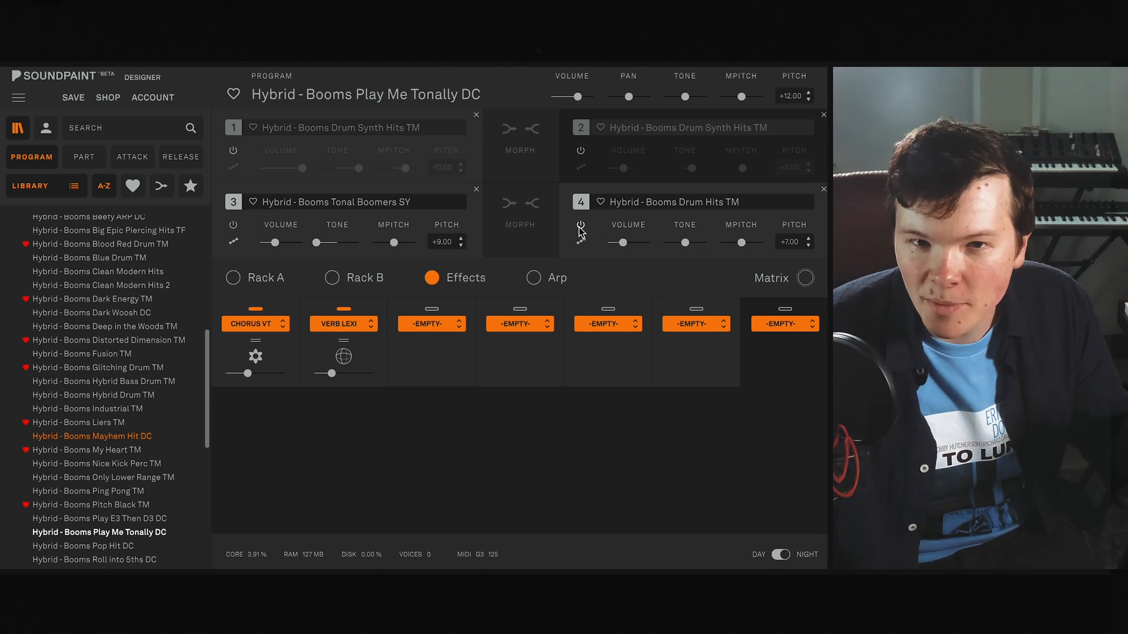
pyautogui.click(579, 228)
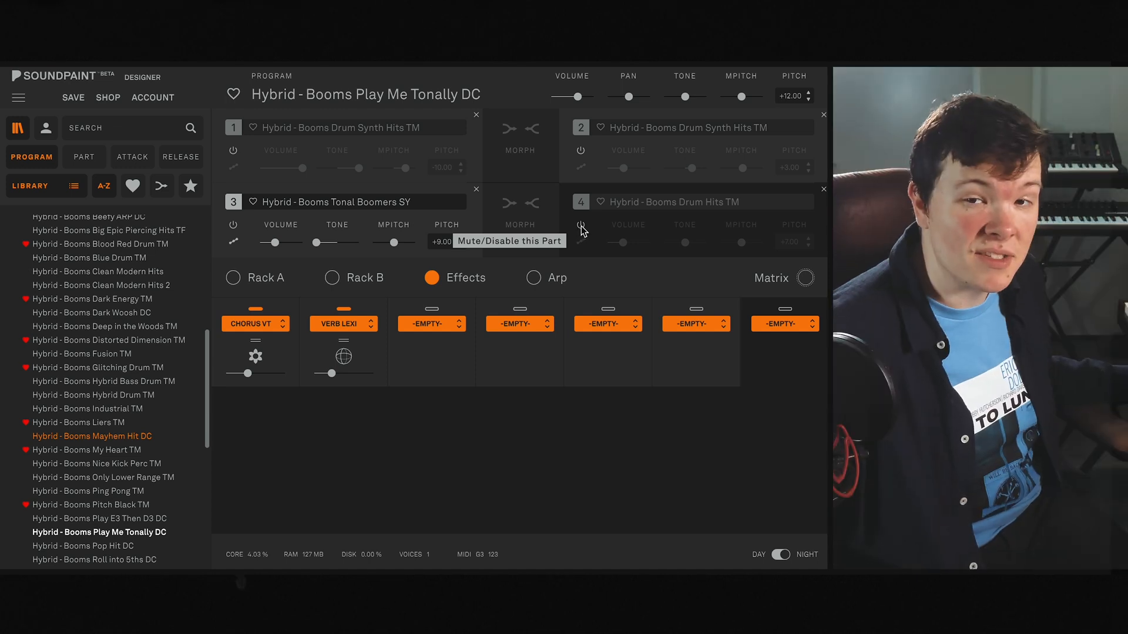
pyautogui.click(581, 227)
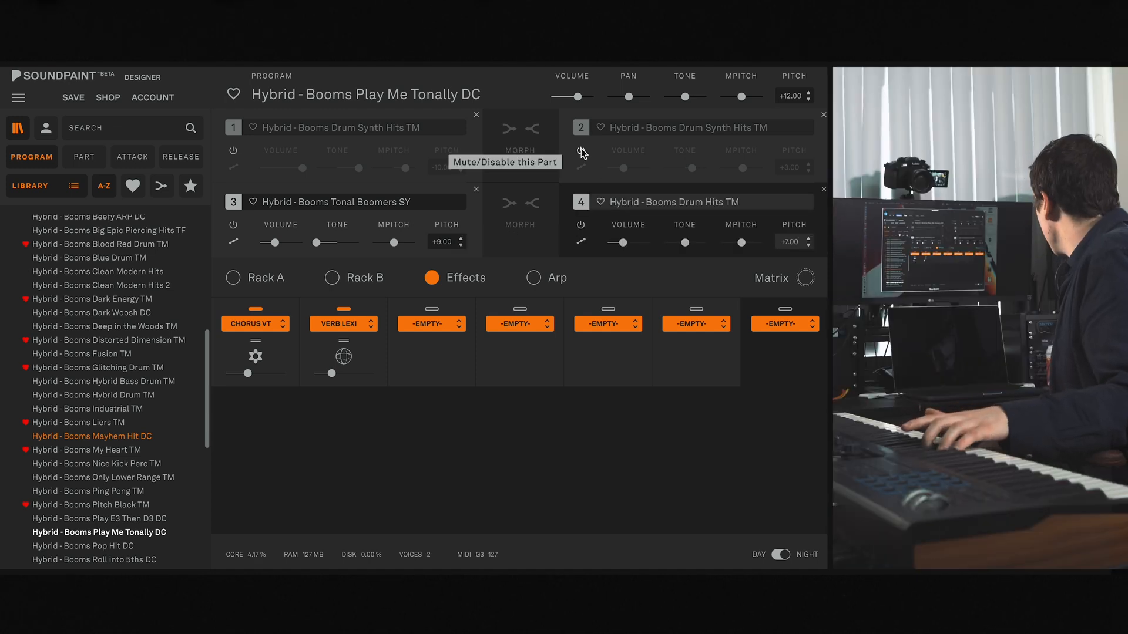
pyautogui.click(580, 151)
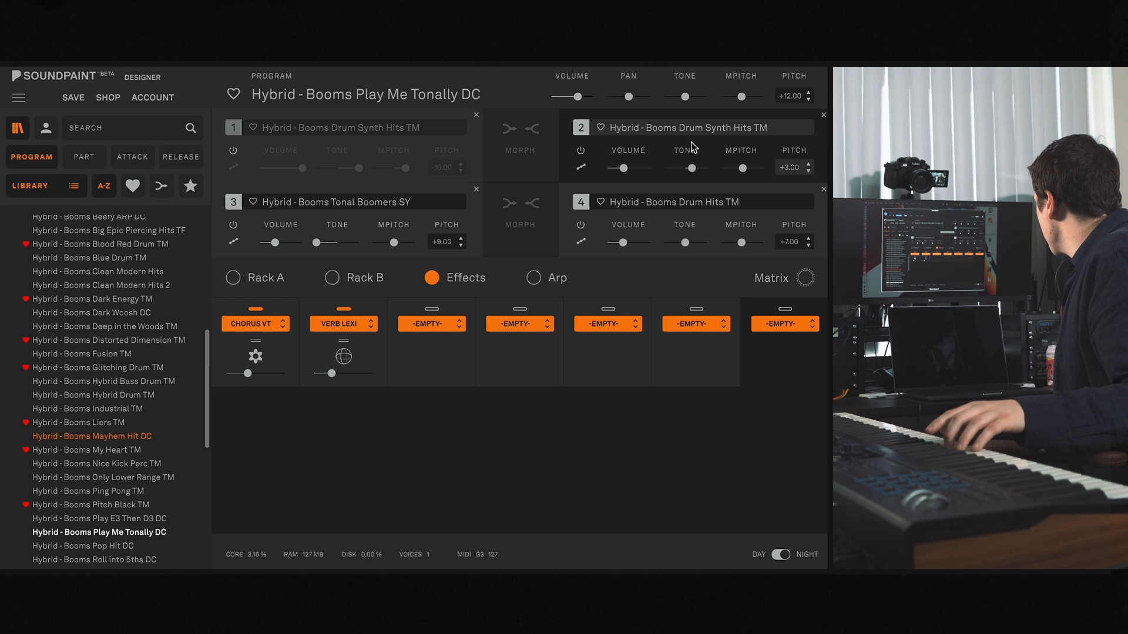
pyautogui.click(233, 151)
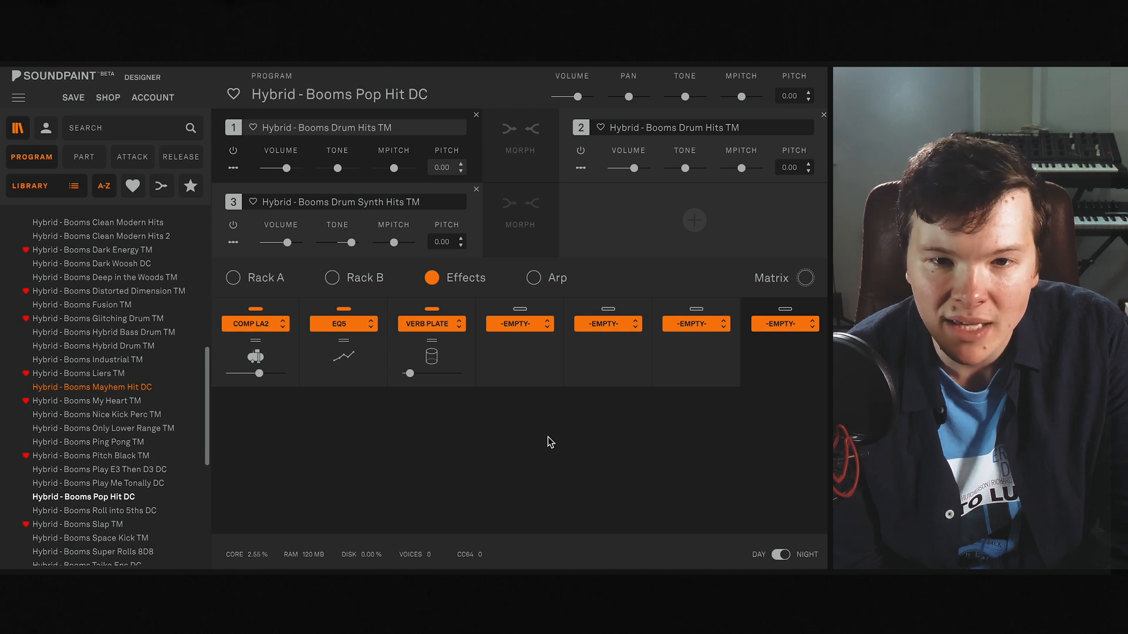
# - Review the automation assigned in Hybrid - Booms Pop Hit DC, cancel without changes, and inspect the EQ5 band settings
pyautogui.click(805, 278)
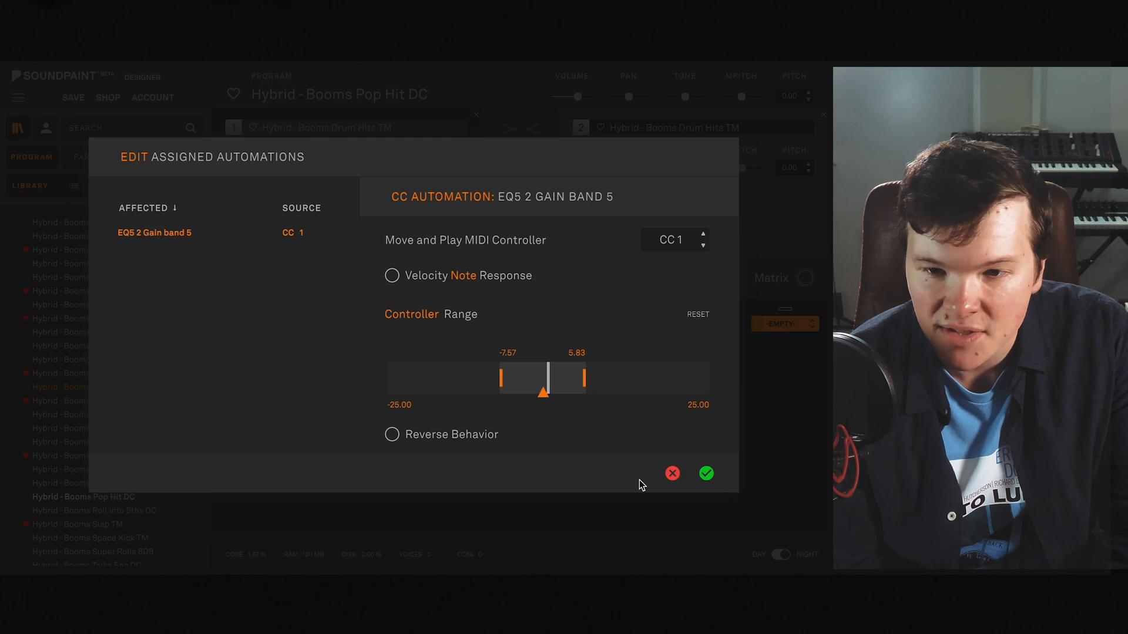
pyautogui.click(672, 473)
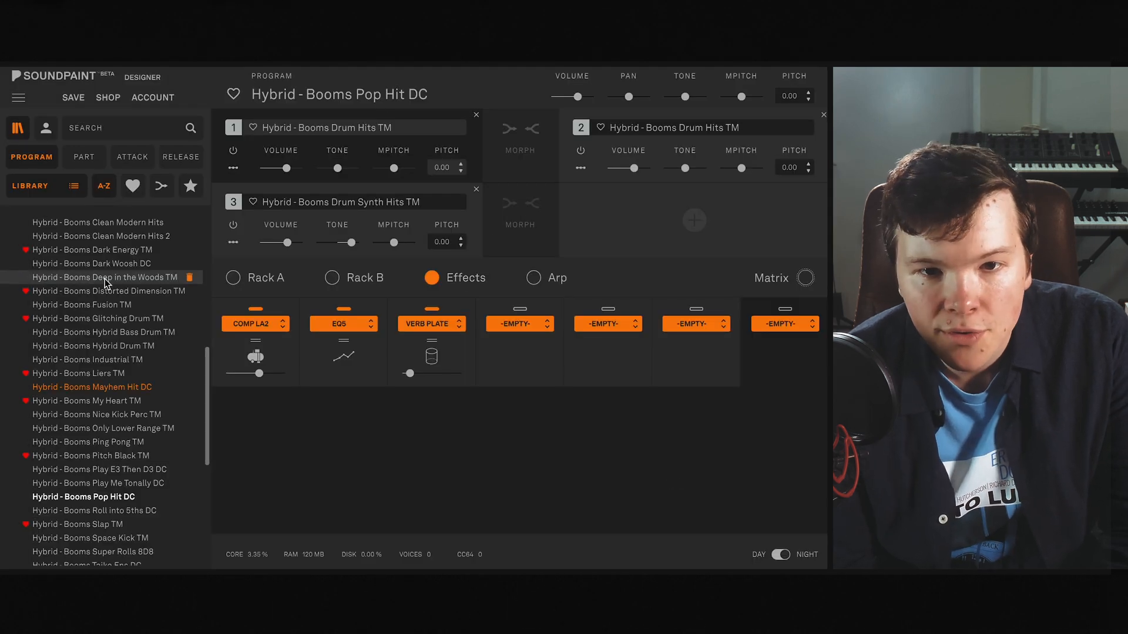
pyautogui.click(330, 376)
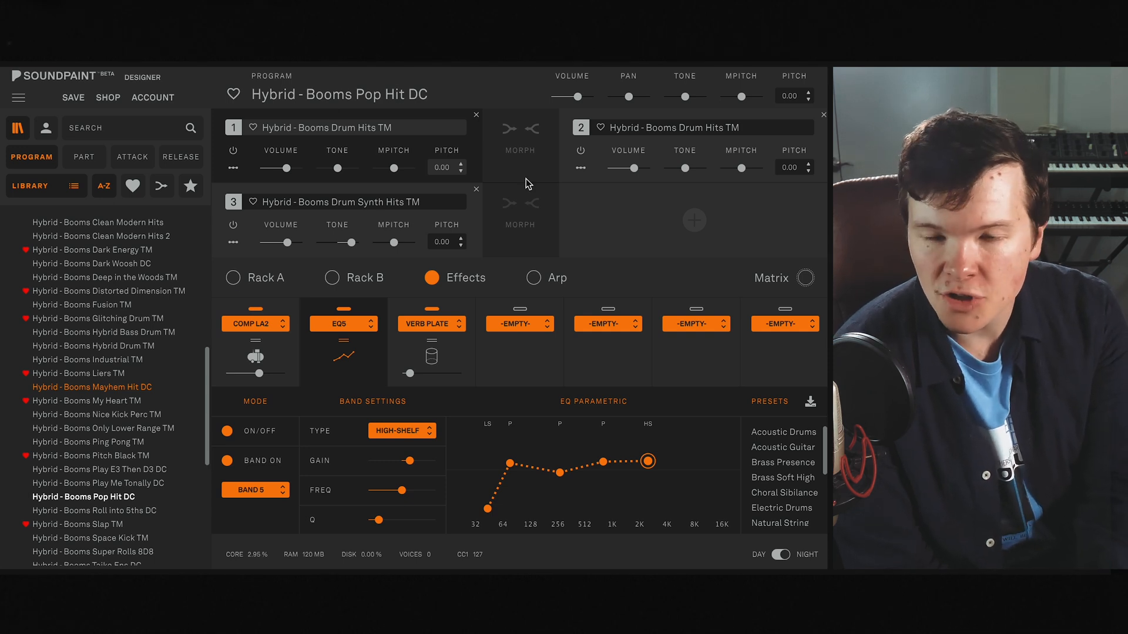
# - Compare the Part ADSR and Offset settings of Pop Hit DC's individual parts in Rack A
pyautogui.click(259, 278)
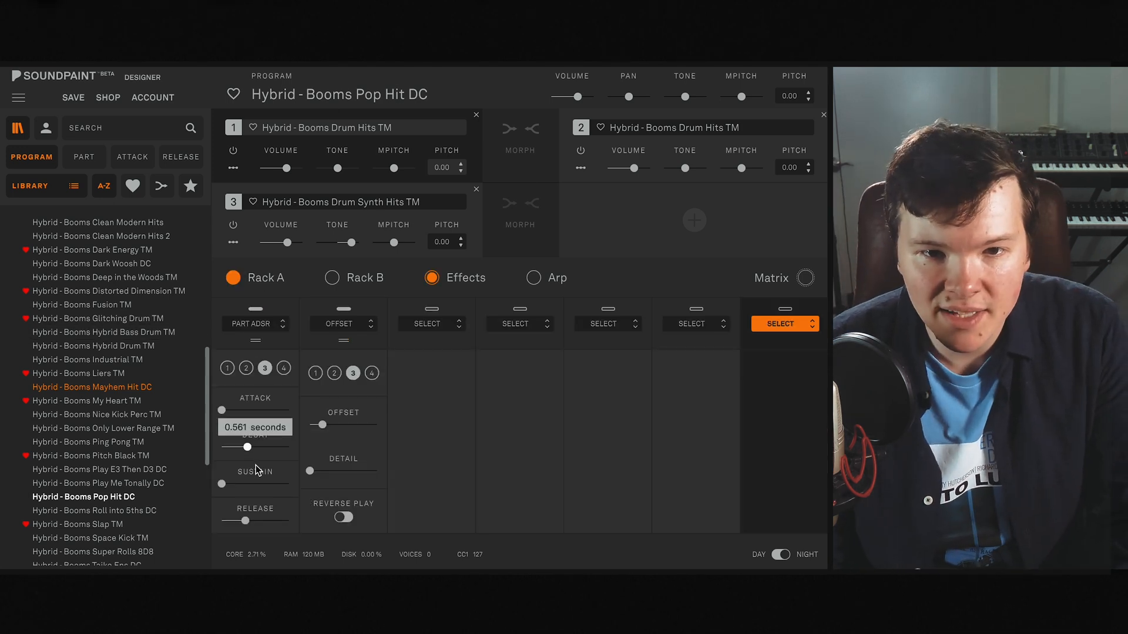
pyautogui.click(335, 374)
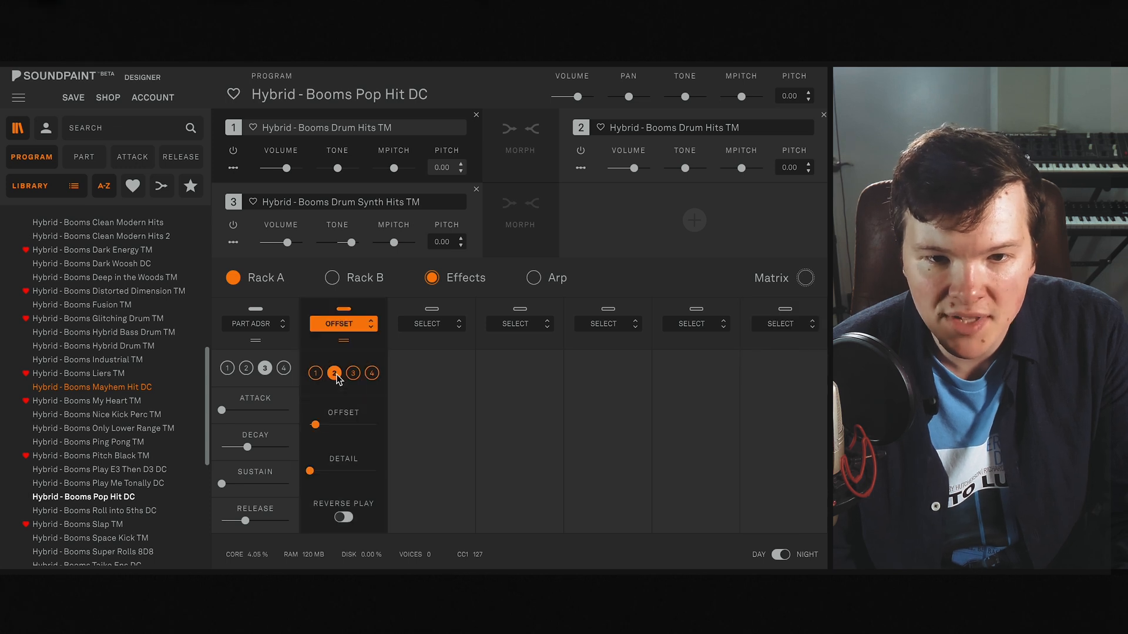
pyautogui.click(246, 368)
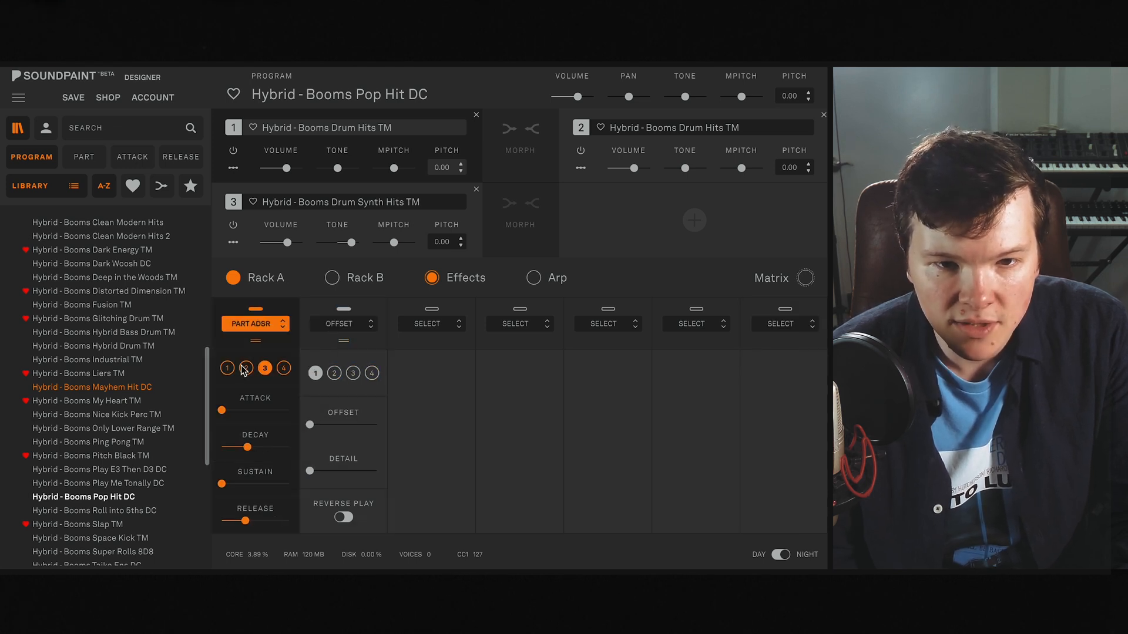
pyautogui.click(227, 368)
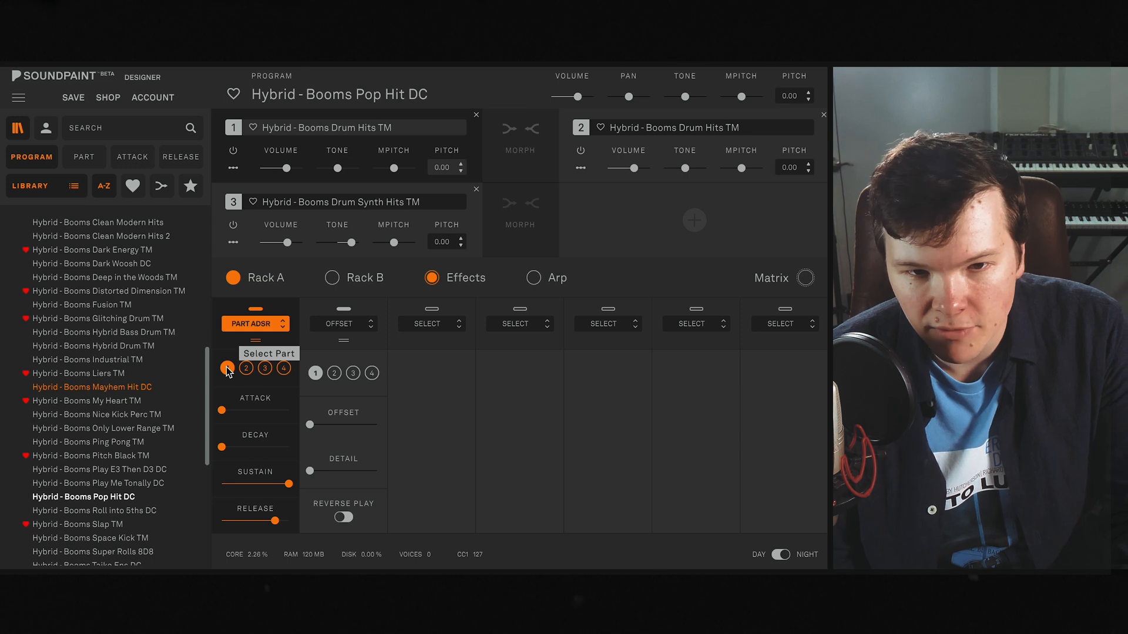
pyautogui.click(248, 369)
pyautogui.click(264, 369)
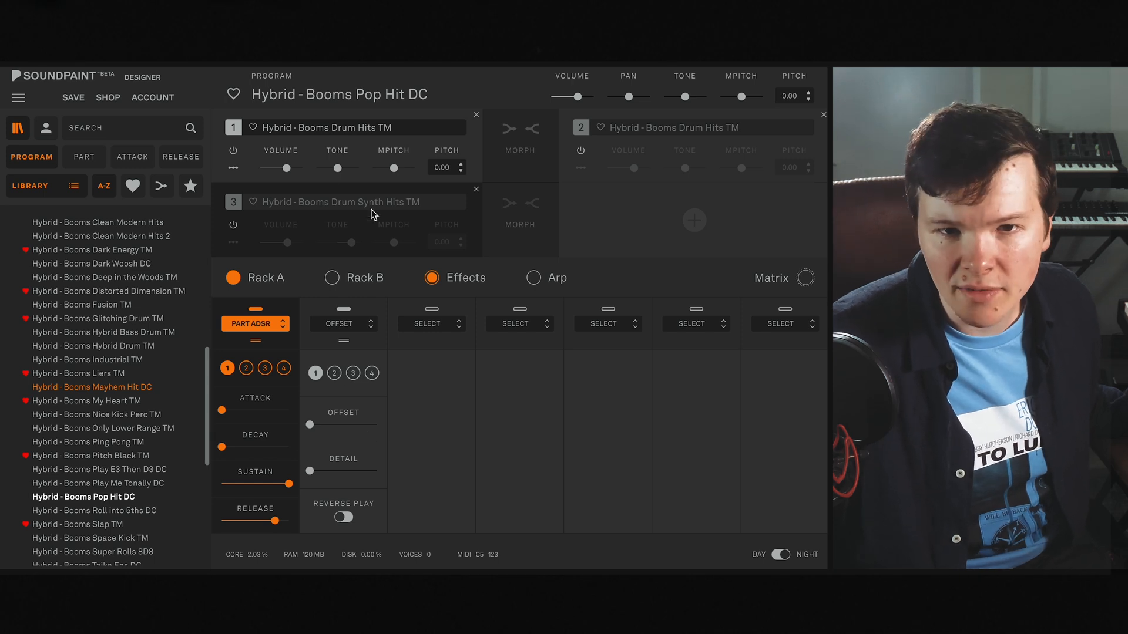
# - Enable part 2 and mute part 1, check part 2's envelope, and lower its start offset to the minimum
pyautogui.click(580, 150)
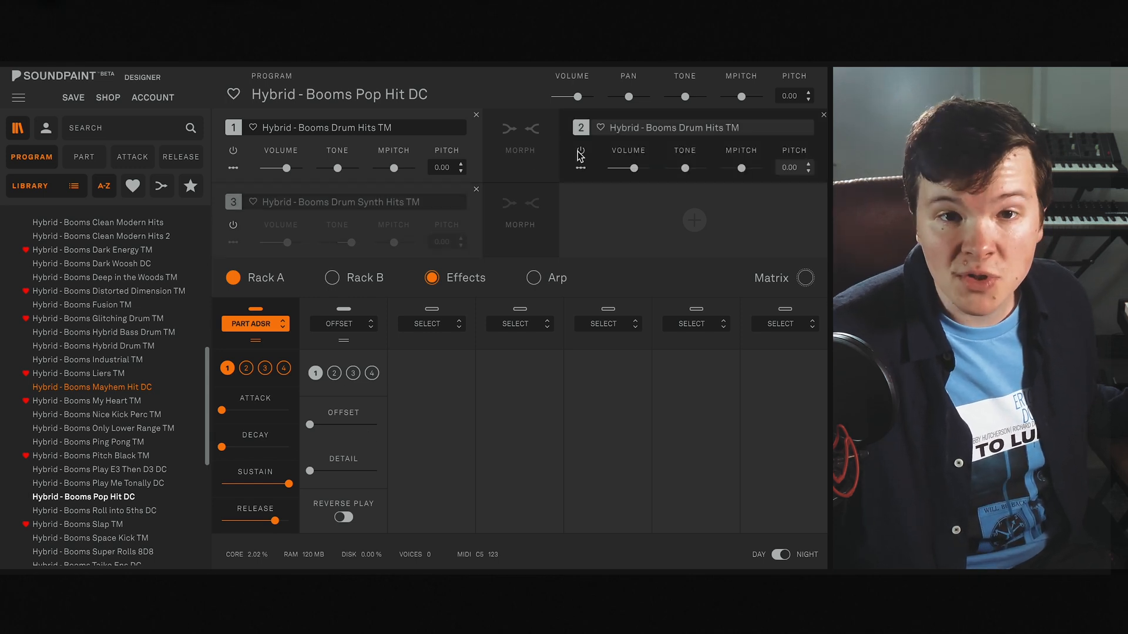
pyautogui.click(233, 151)
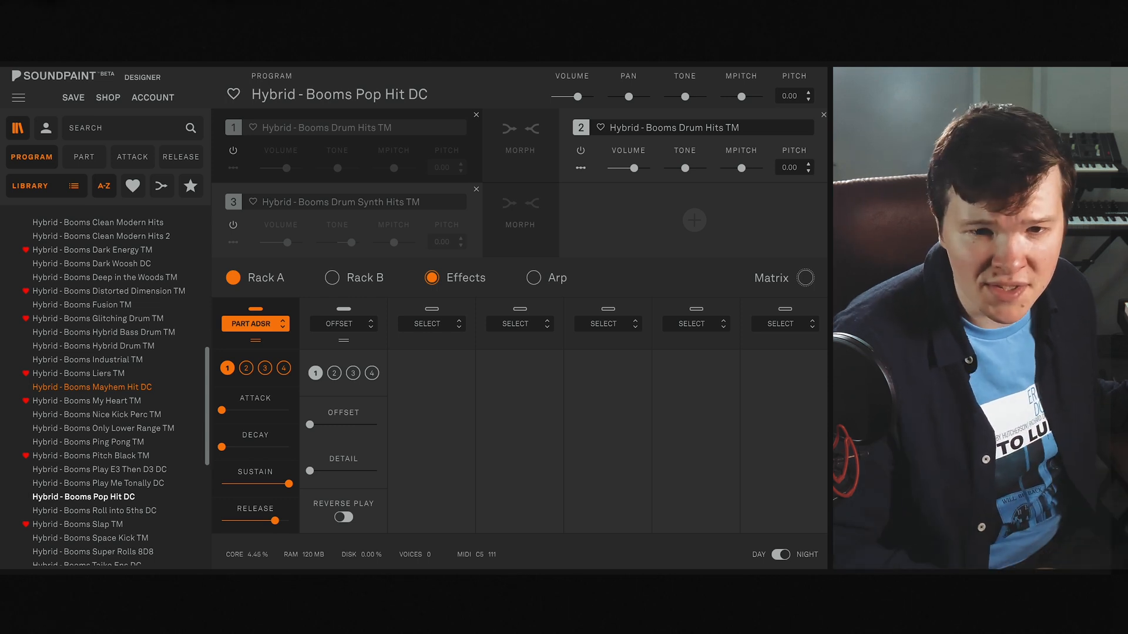
pyautogui.click(341, 374)
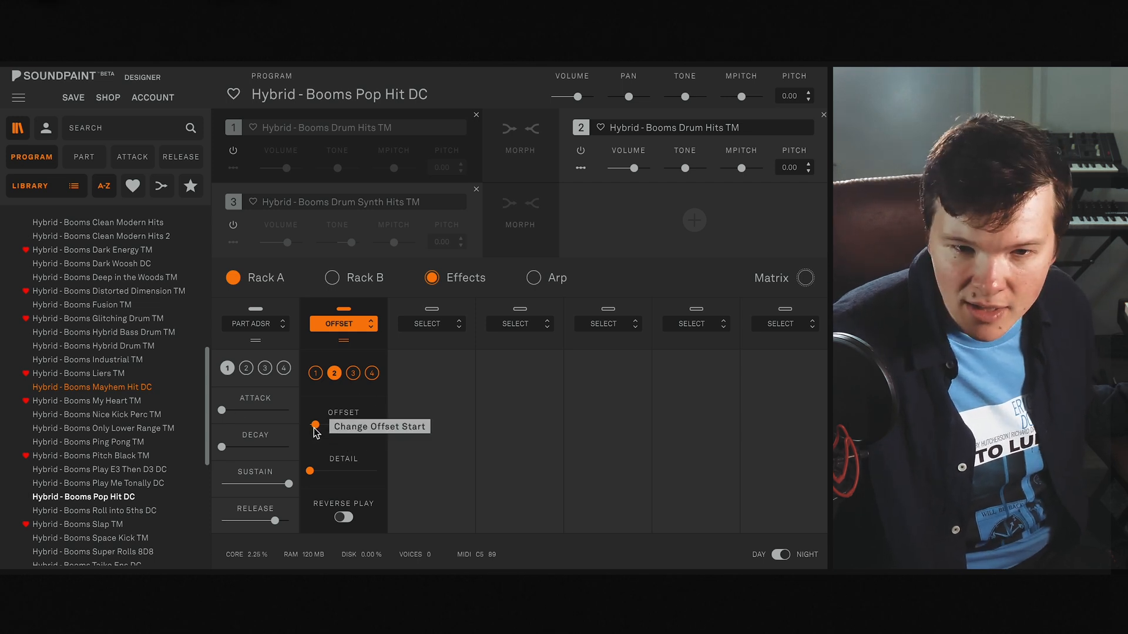
pyautogui.click(246, 368)
pyautogui.moveTo(259, 444); pyautogui.dragTo(261, 444)
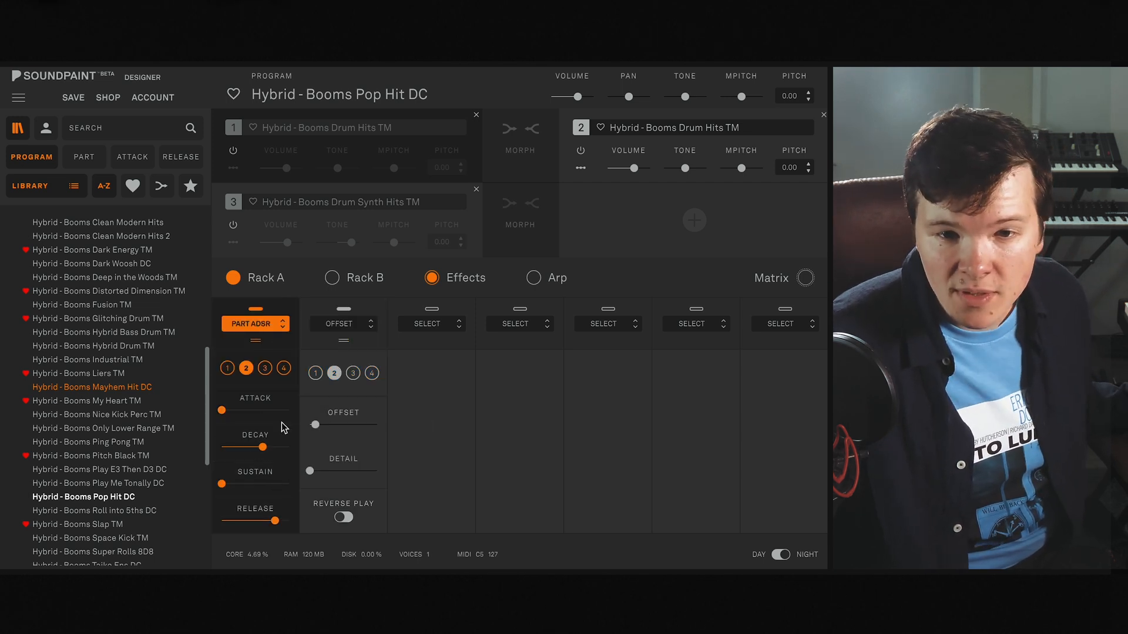
pyautogui.click(317, 424)
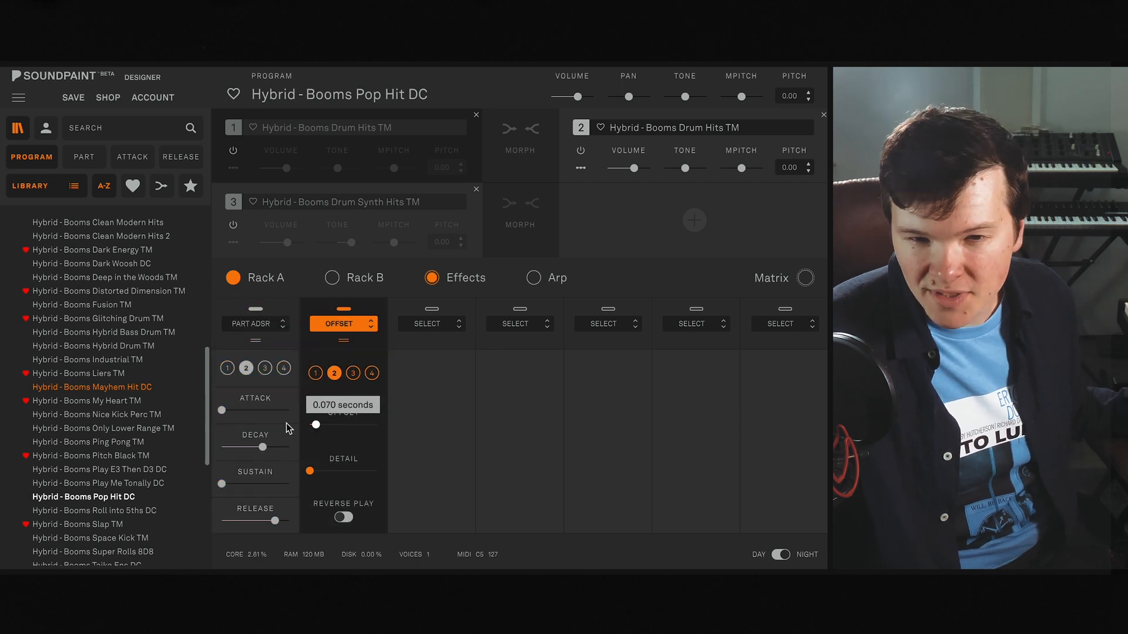
pyautogui.moveTo(317, 424); pyautogui.dragTo(248, 422)
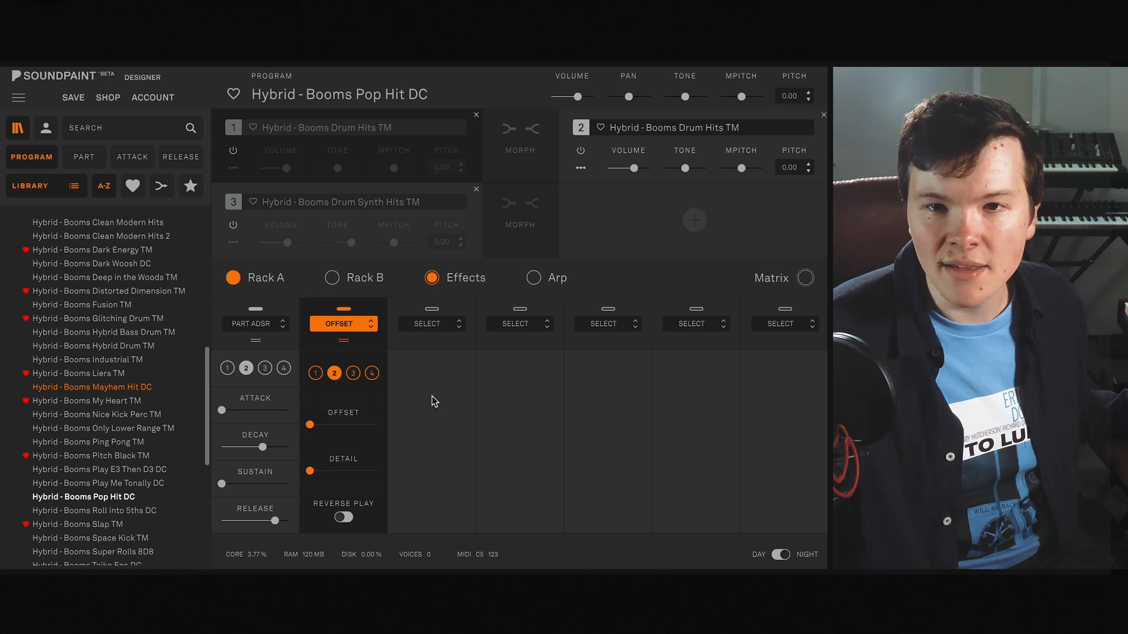
# - Mute part 2 and enable part 3, check part 3's envelope, and lower its start offset to the minimum
pyautogui.click(581, 153)
pyautogui.click(232, 225)
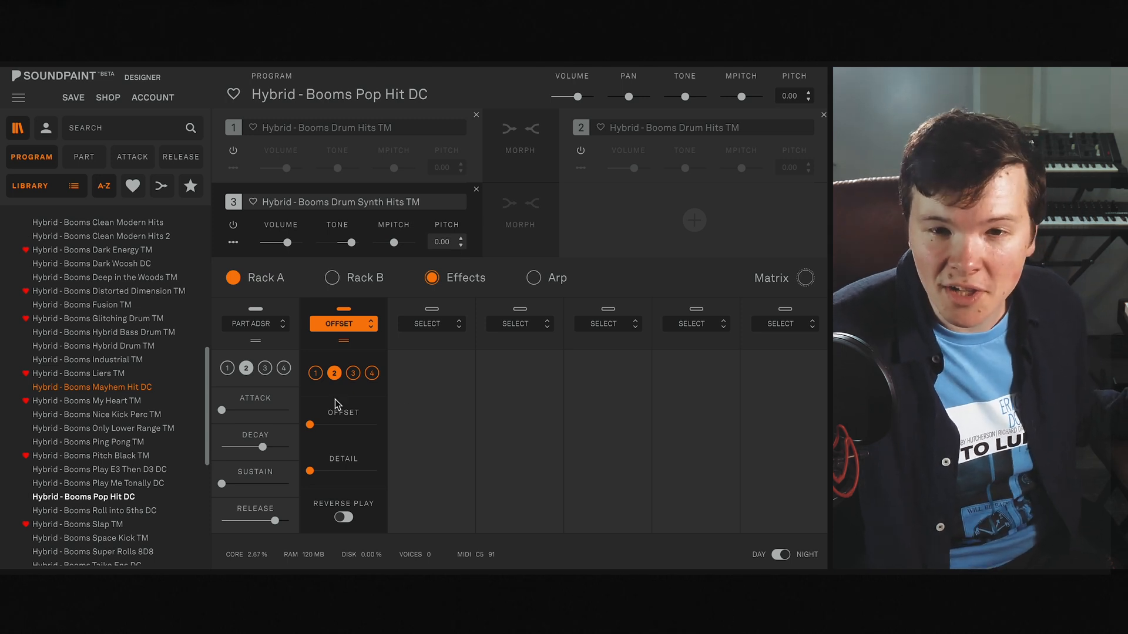
pyautogui.click(352, 373)
pyautogui.moveTo(310, 425); pyautogui.dragTo(322, 425)
pyautogui.click(270, 369)
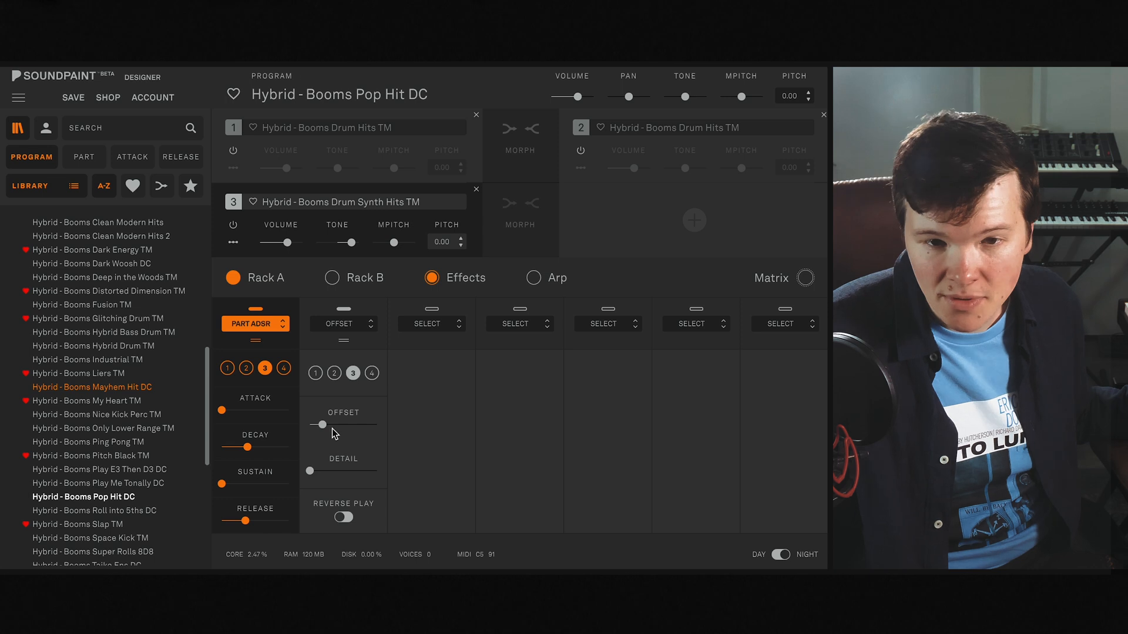
pyautogui.moveTo(324, 427); pyautogui.dragTo(324, 428)
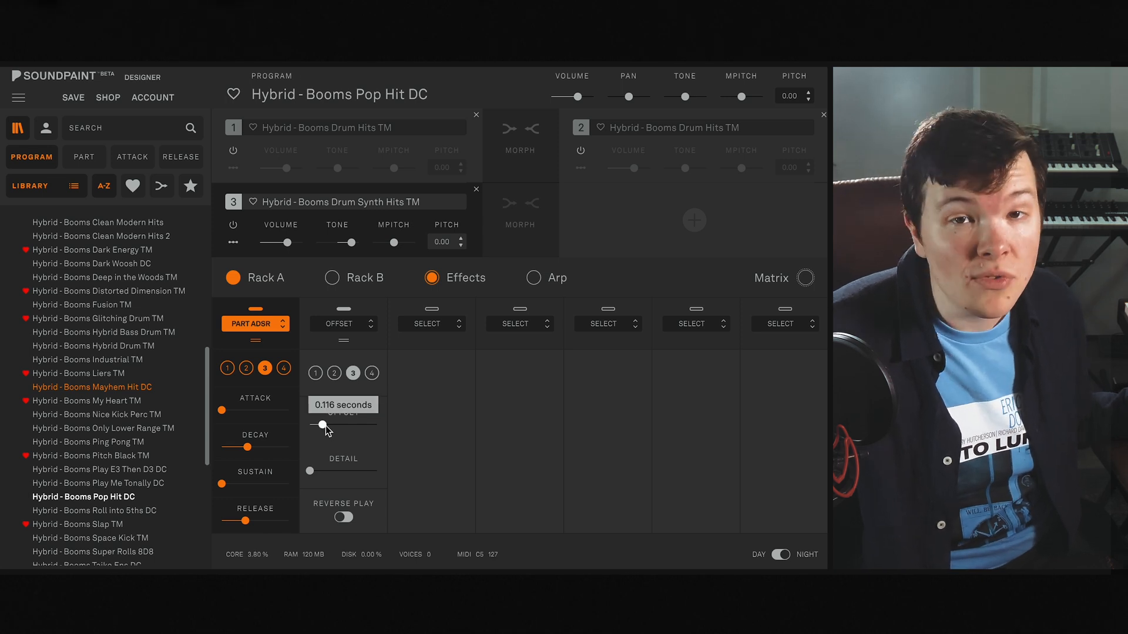
pyautogui.moveTo(324, 426); pyautogui.dragTo(302, 429)
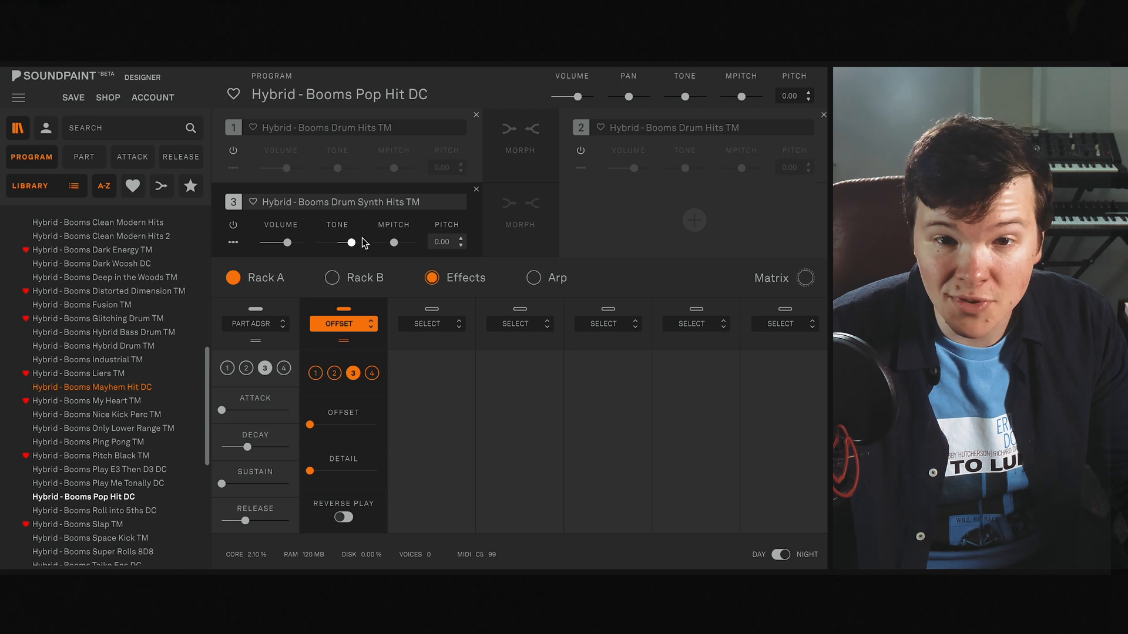
# - Check the tone setting of the Drum Synth Hits part and bring up Pop Hit DC's effects chain
pyautogui.moveTo(360, 247)
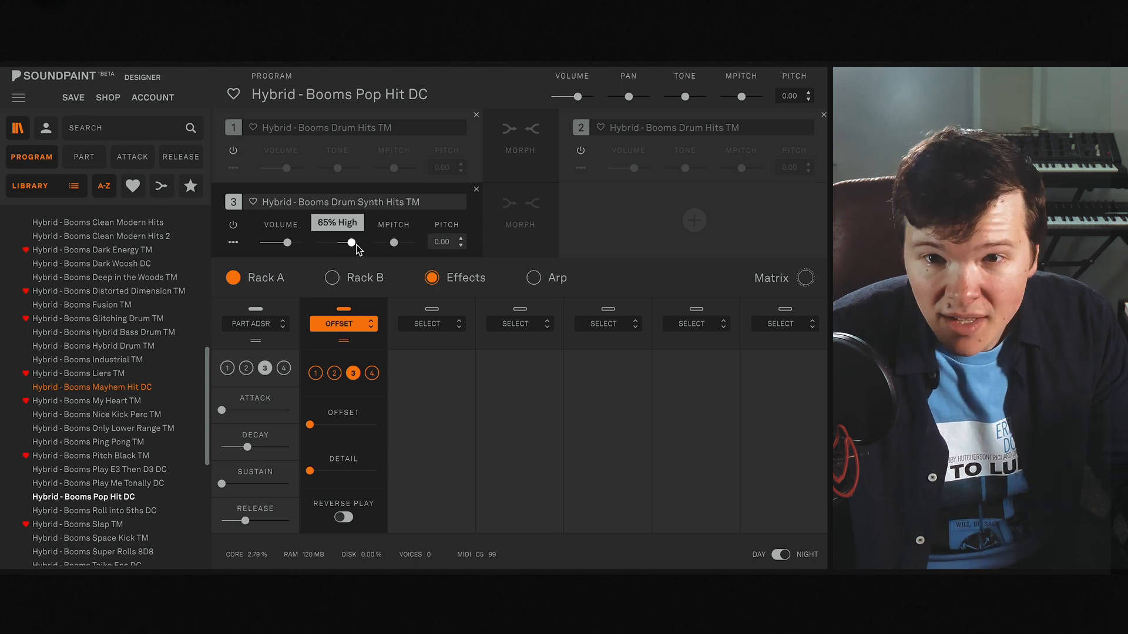
pyautogui.click(445, 277)
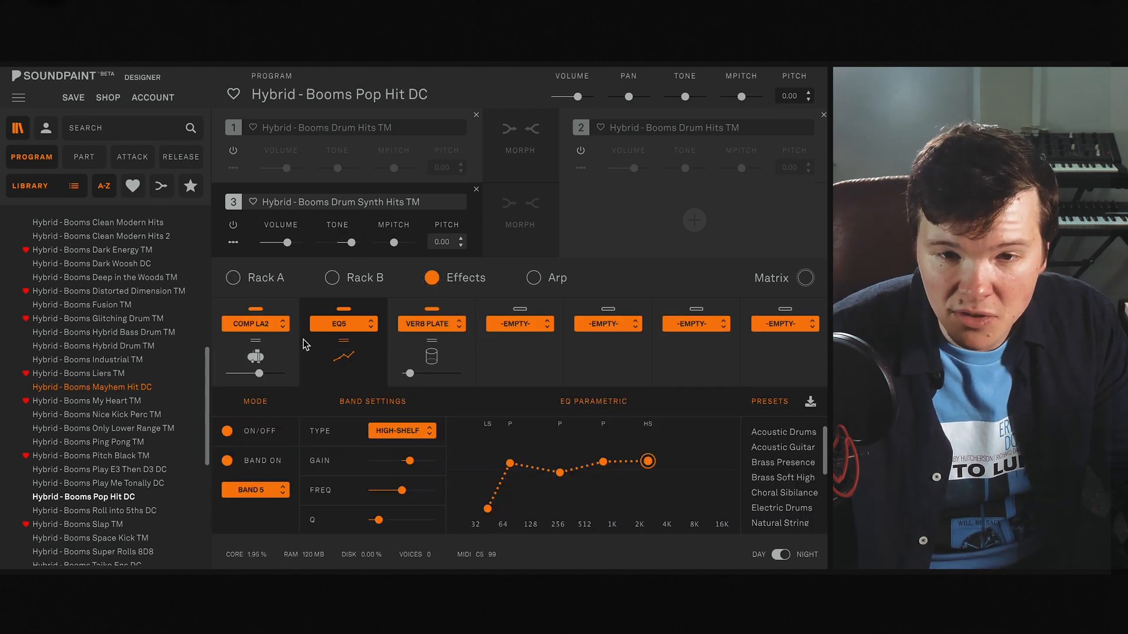
# - Inspect the compressor and plate reverb settings in Pop Hit DC's effects chain
pyautogui.click(295, 360)
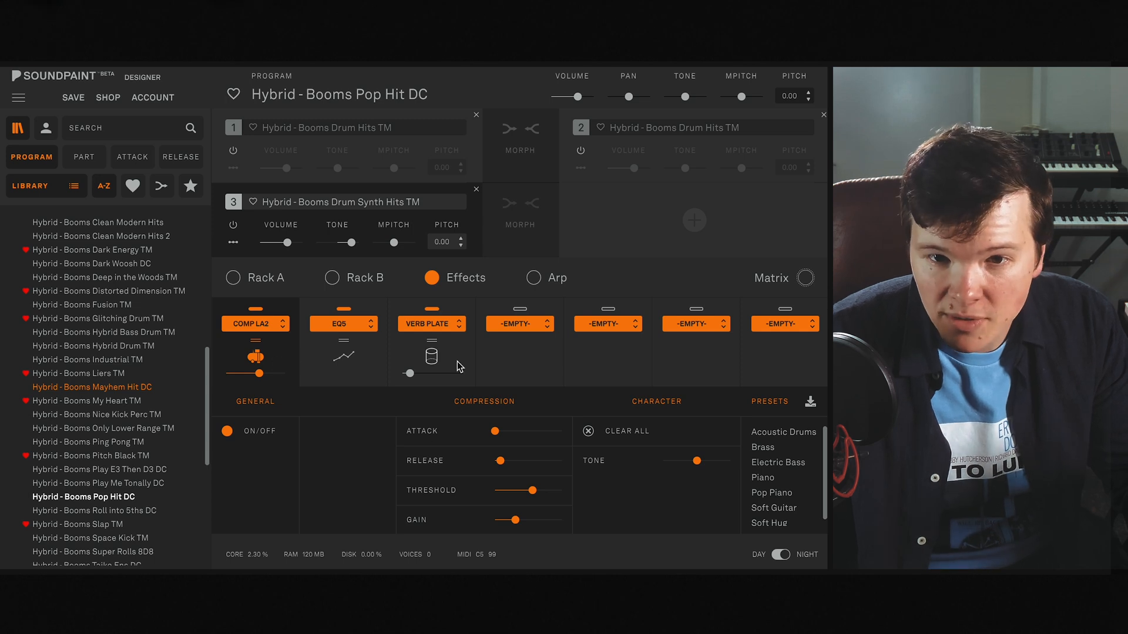
pyautogui.click(430, 357)
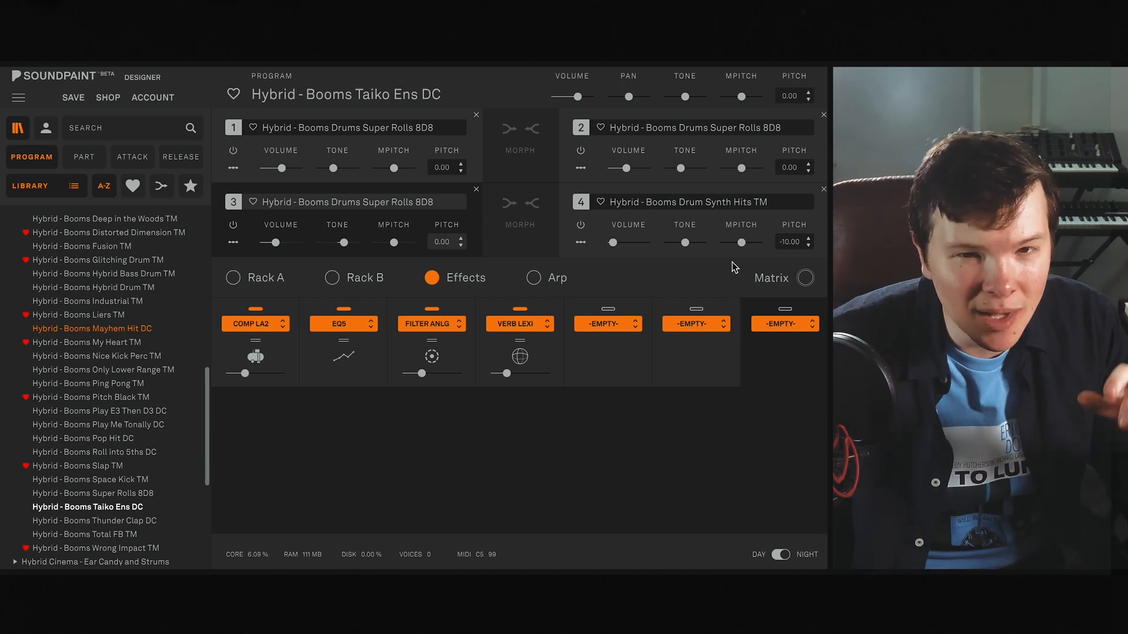
# - Check the arpeggiator of Taiko Ens DC and compare the Offset settings of parts 1, 2 and 3 in Rack A
pyautogui.click(557, 278)
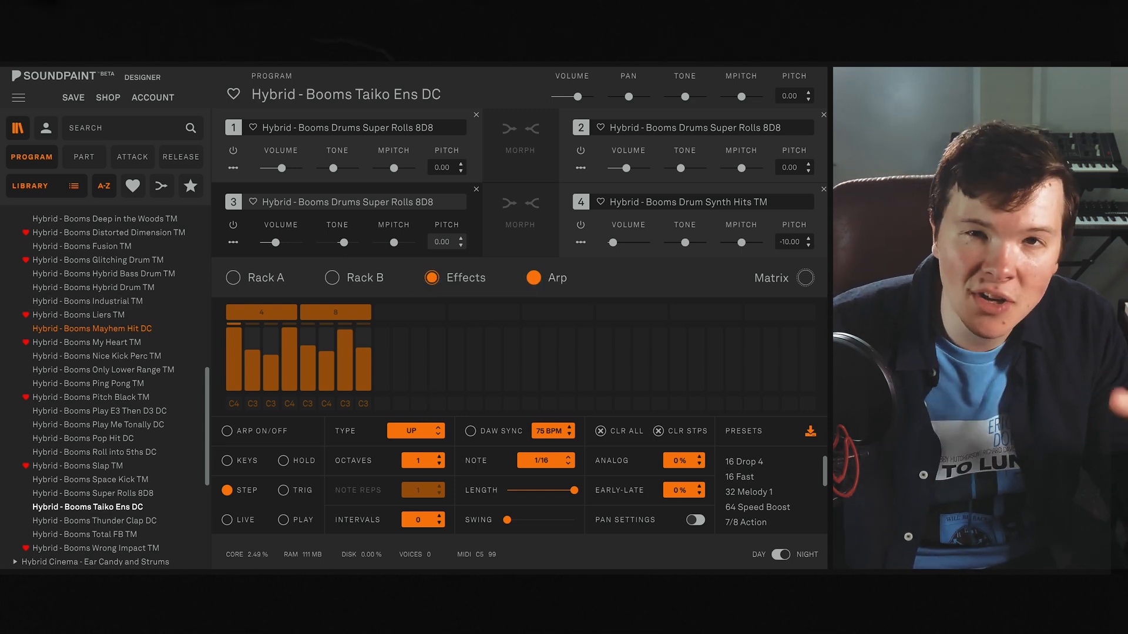
pyautogui.click(267, 278)
pyautogui.click(264, 373)
pyautogui.click(246, 374)
pyautogui.click(227, 374)
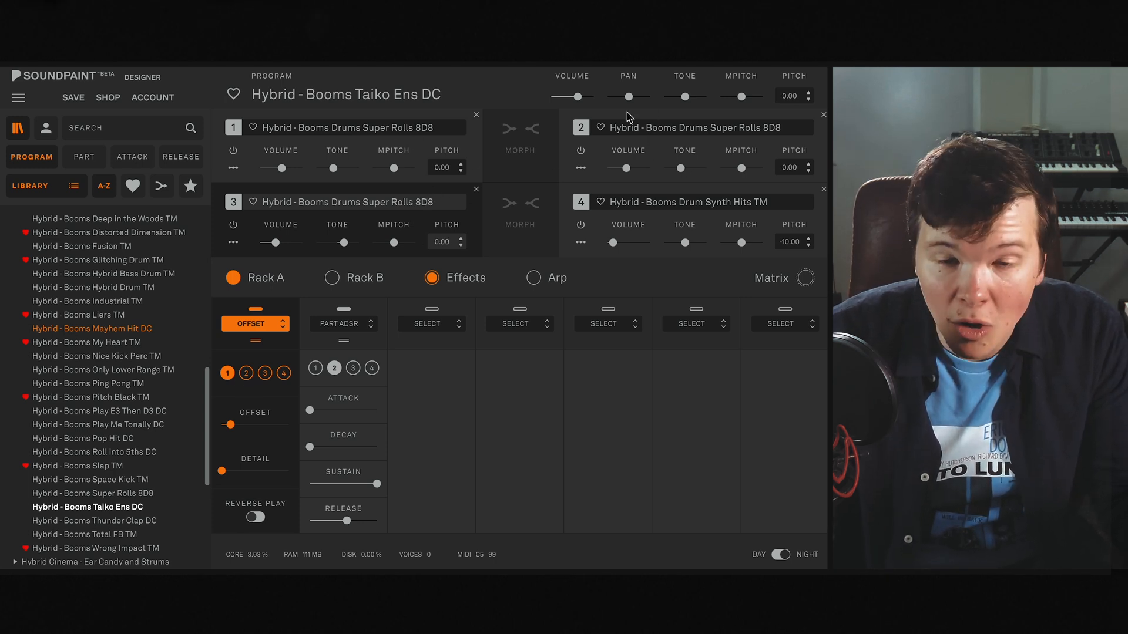
pyautogui.click(265, 374)
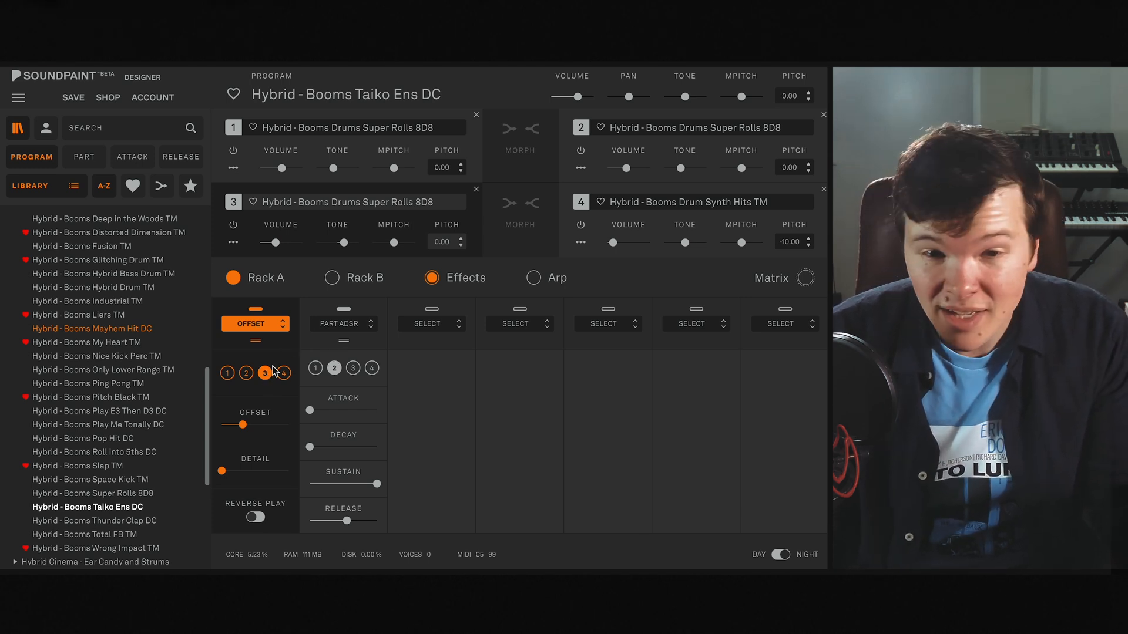
# - Review Taiko Ens DC's assigned automations, dismiss the list without changes, and examine the arpeggiator's step pattern
pyautogui.click(533, 278)
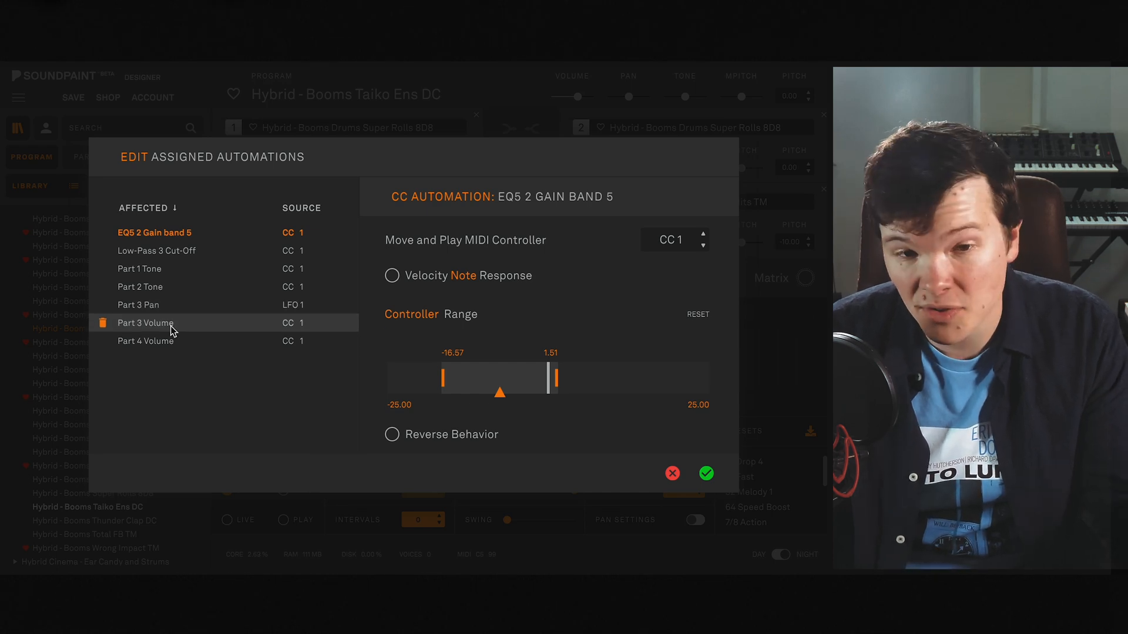
pyautogui.click(672, 473)
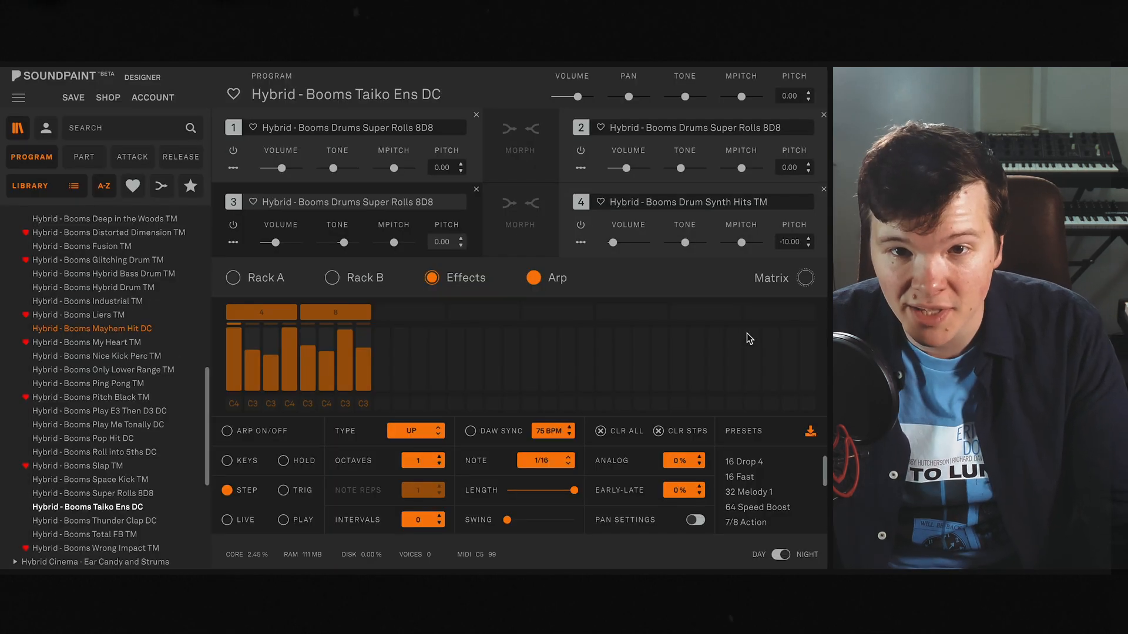
pyautogui.moveTo(345, 341)
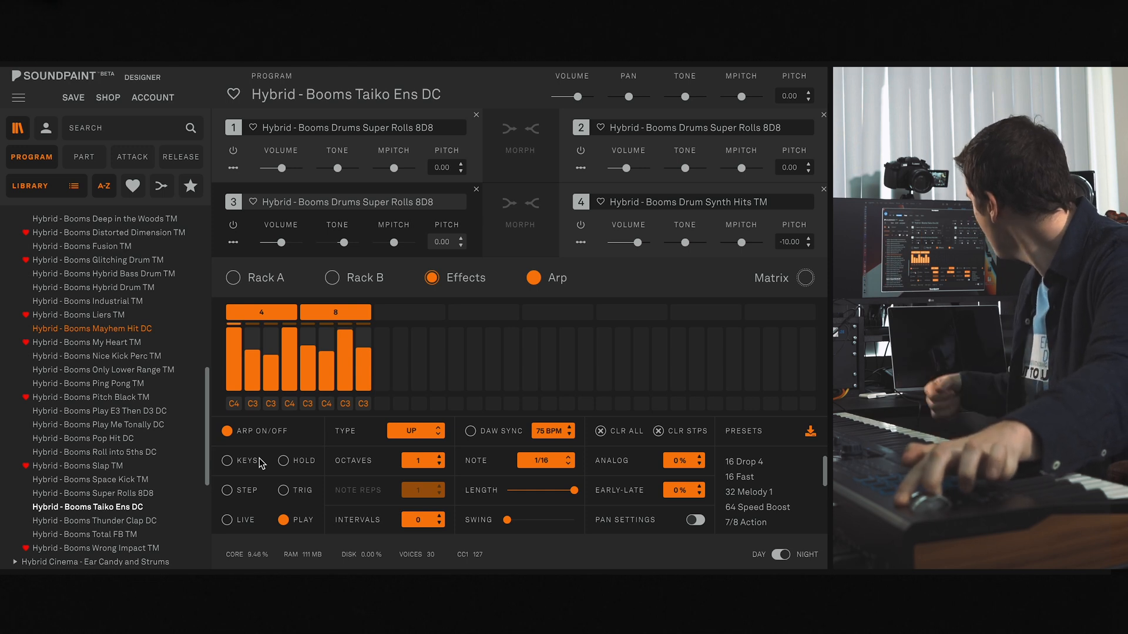
# - Inspect the analog filter, EQ and compressor effects while the arpeggiator plays, and switch the arpeggiator off
pyautogui.click(465, 278)
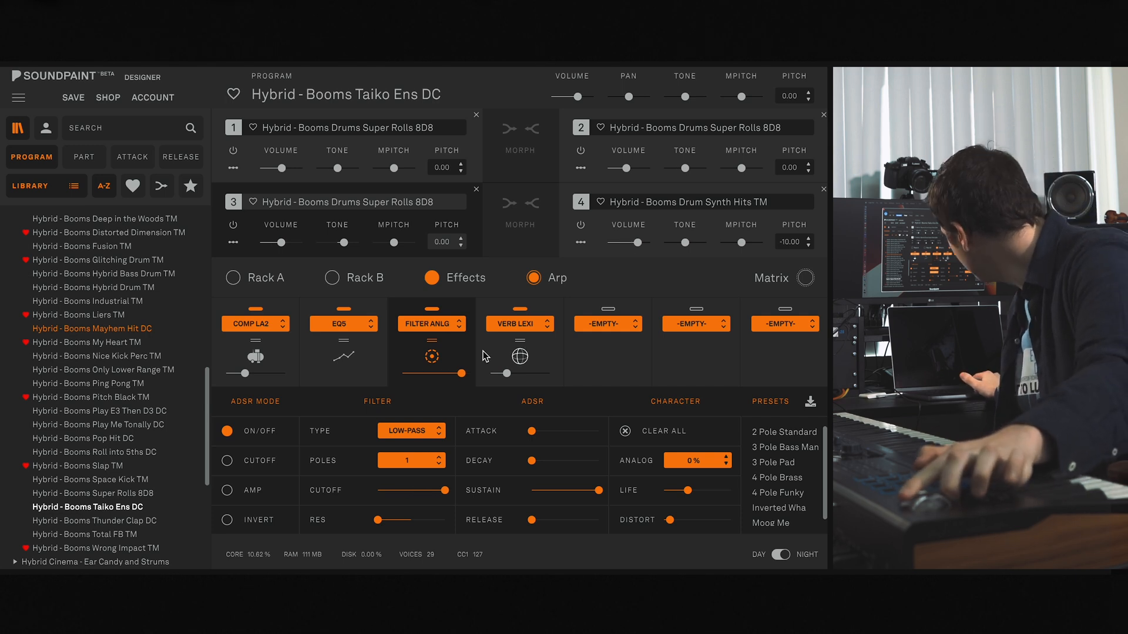
pyautogui.click(376, 367)
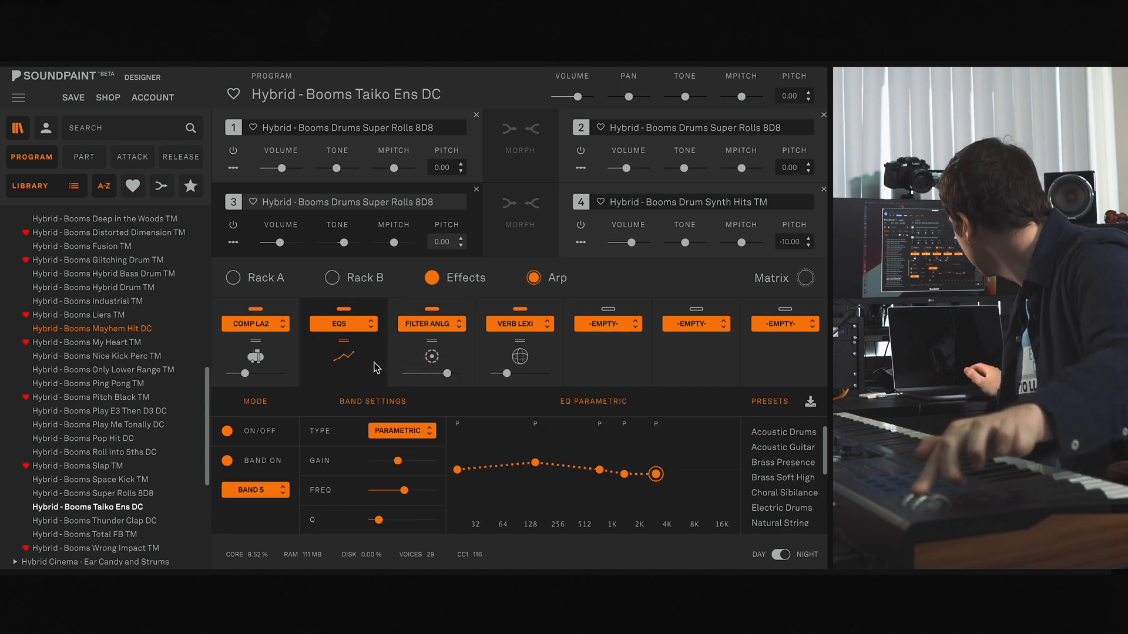
pyautogui.click(290, 340)
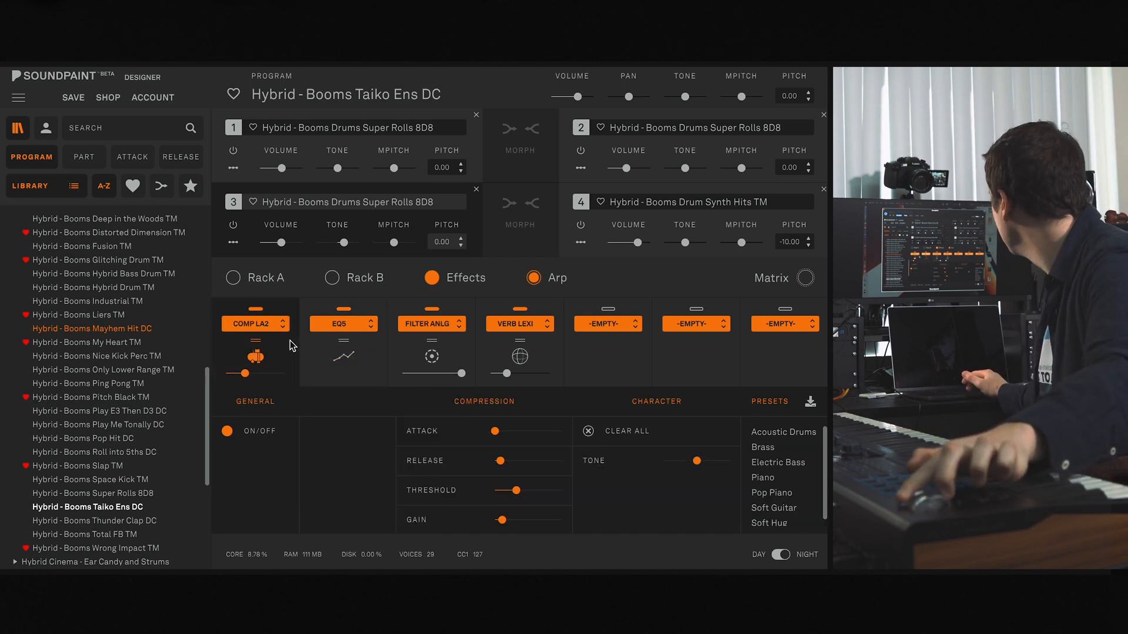
pyautogui.click(459, 350)
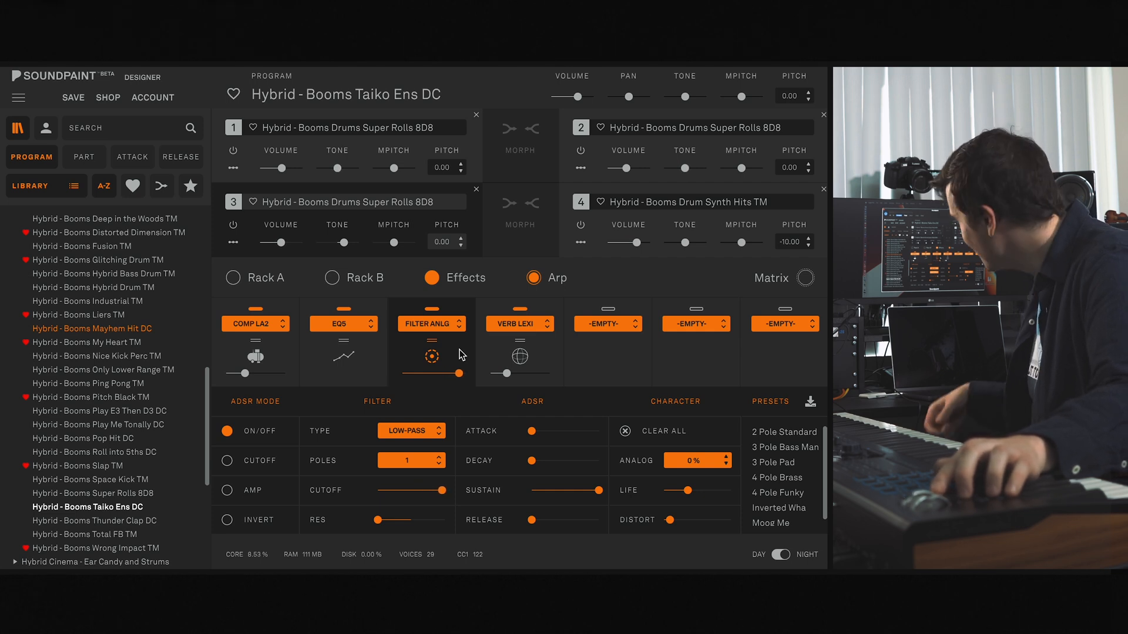
pyautogui.click(554, 278)
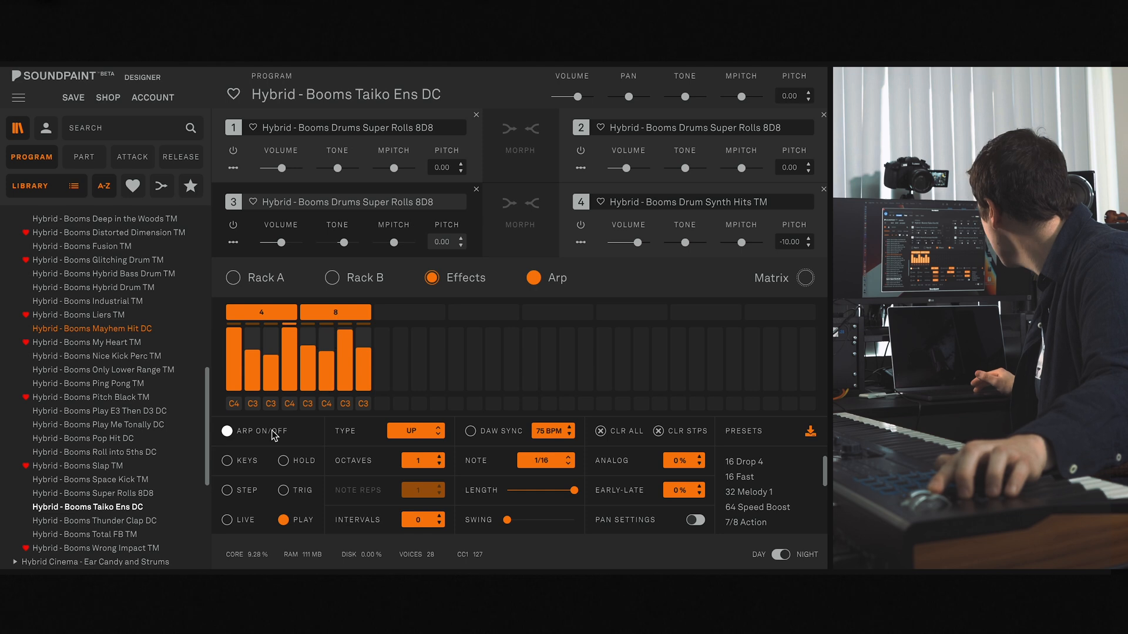
pyautogui.click(228, 433)
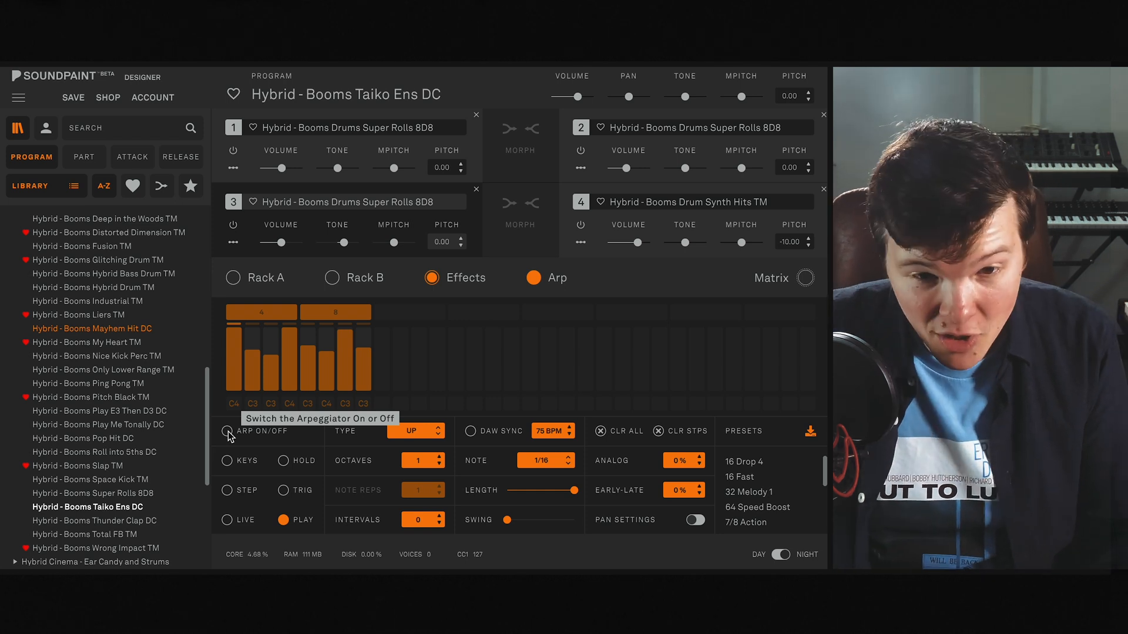
# - Return to the Rack A settings and mute parts 2, 3 and 4 to isolate part 1
pyautogui.click(276, 275)
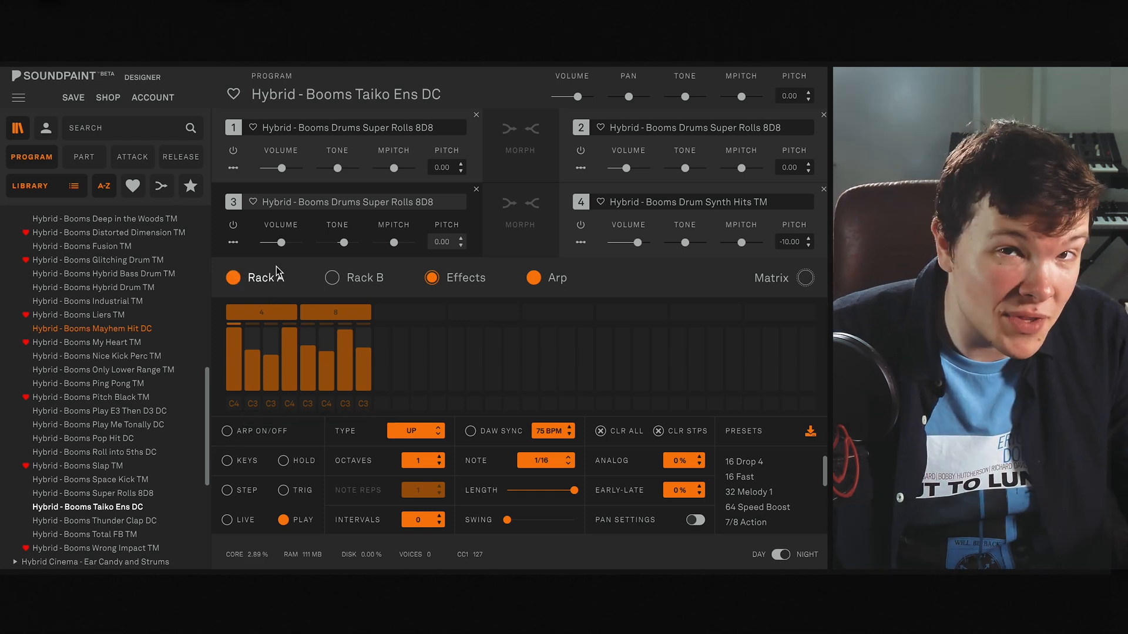
pyautogui.click(450, 282)
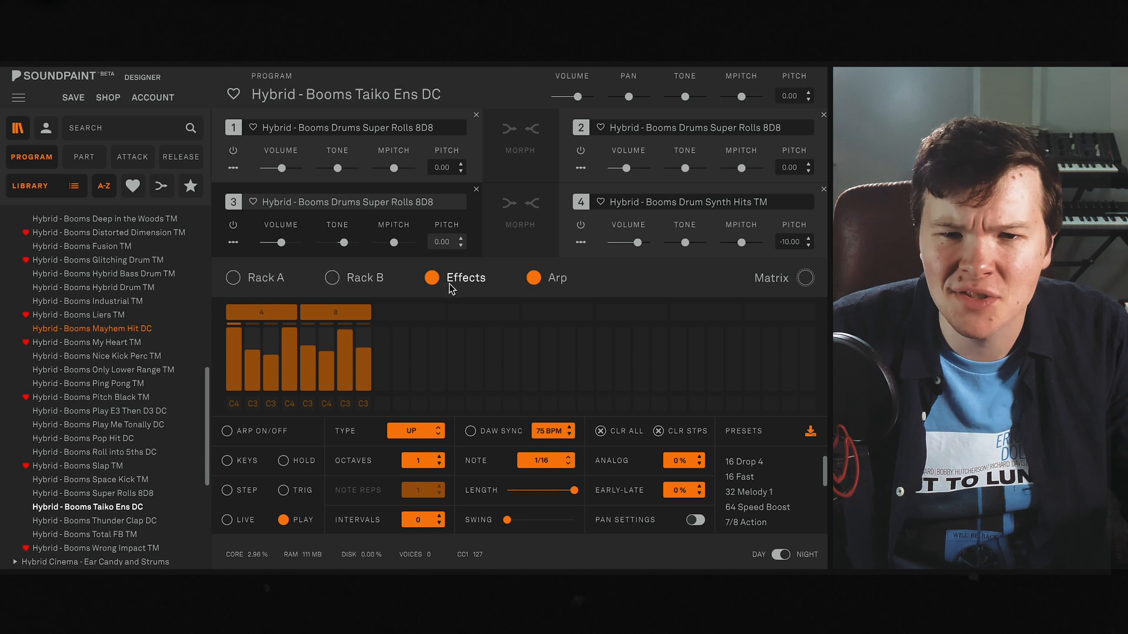
pyautogui.click(259, 278)
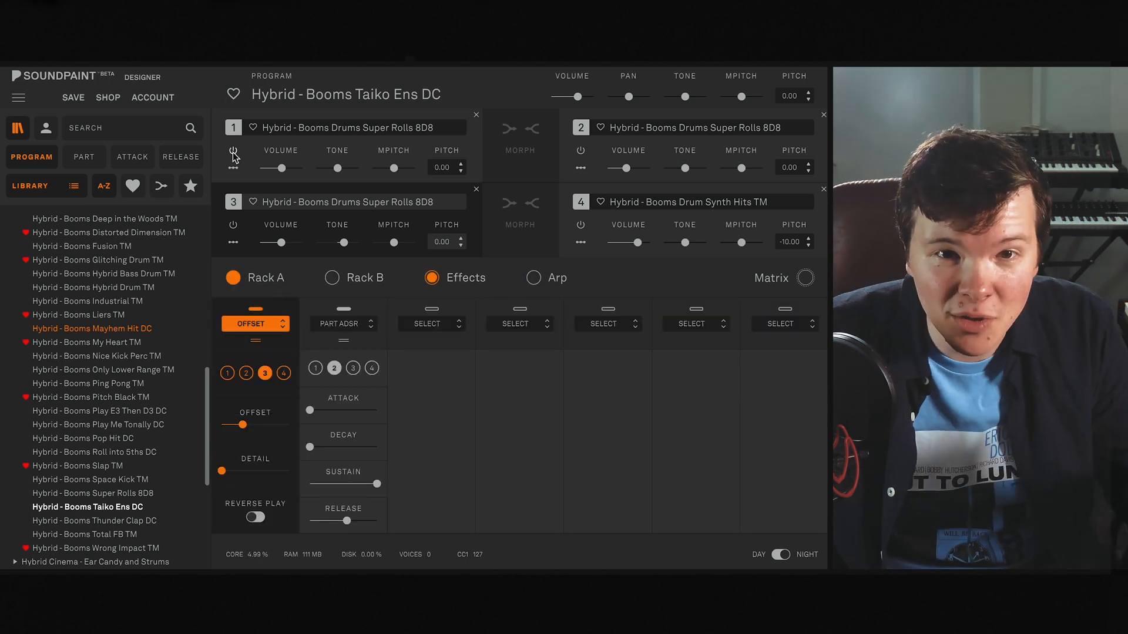
pyautogui.click(580, 151)
pyautogui.click(233, 225)
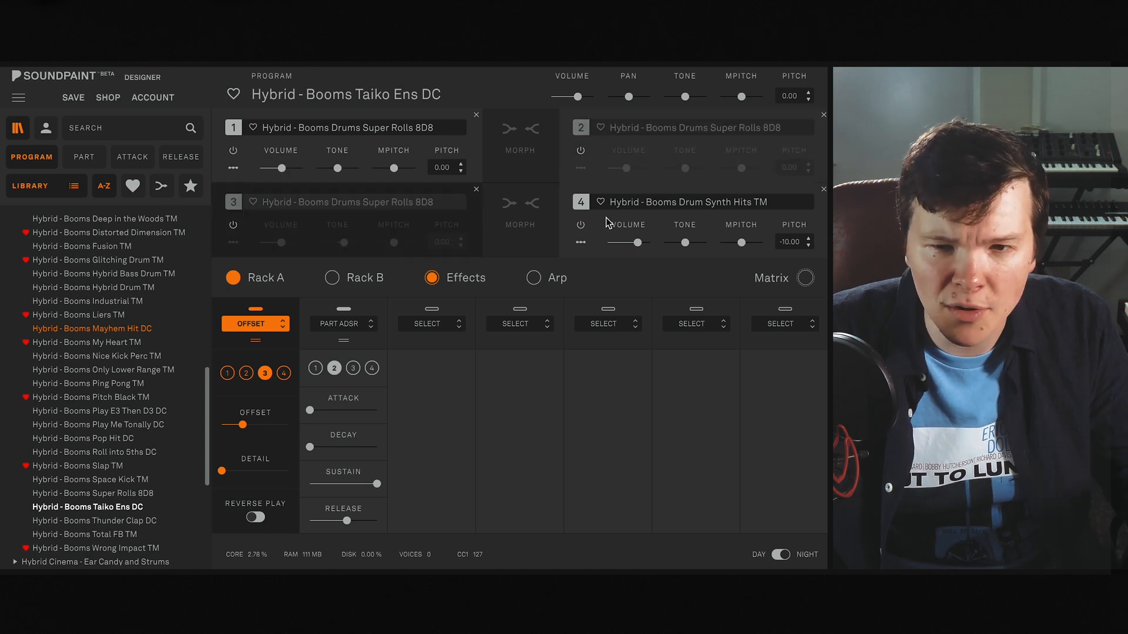
pyautogui.click(580, 225)
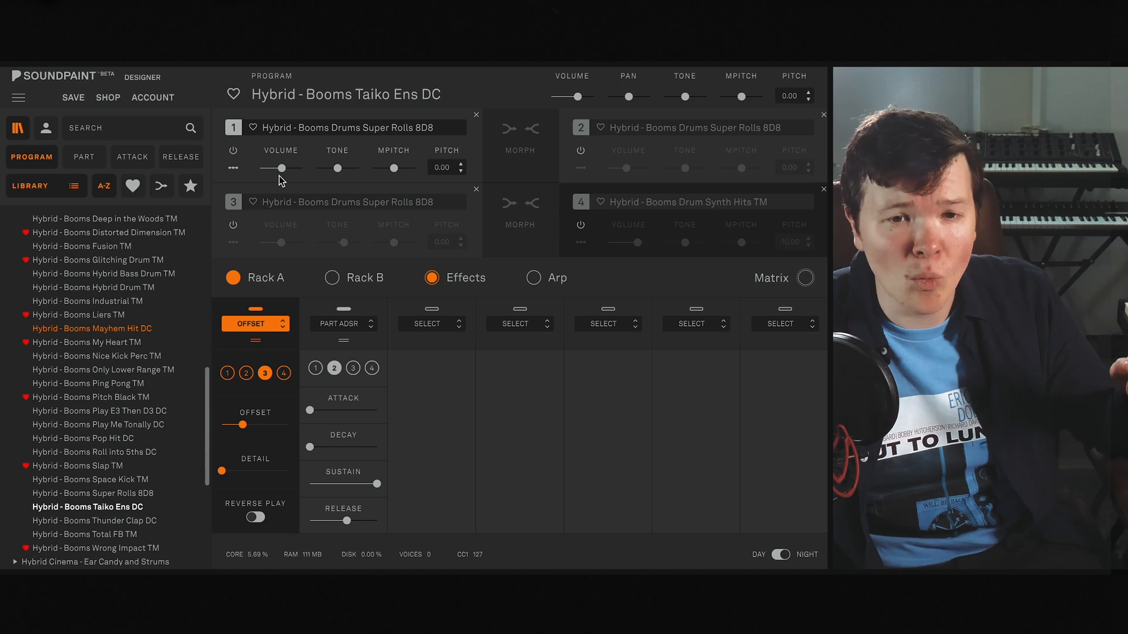
# - Lower part 1's start offset to the minimum and check its envelope in Part ADSR
pyautogui.click(227, 373)
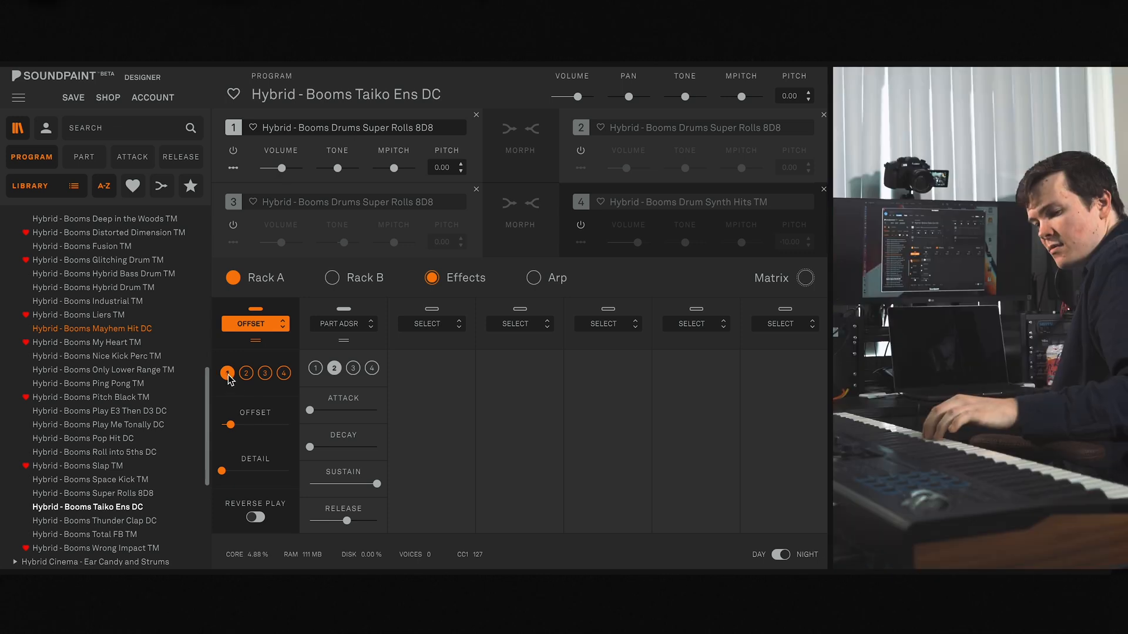
pyautogui.moveTo(236, 425)
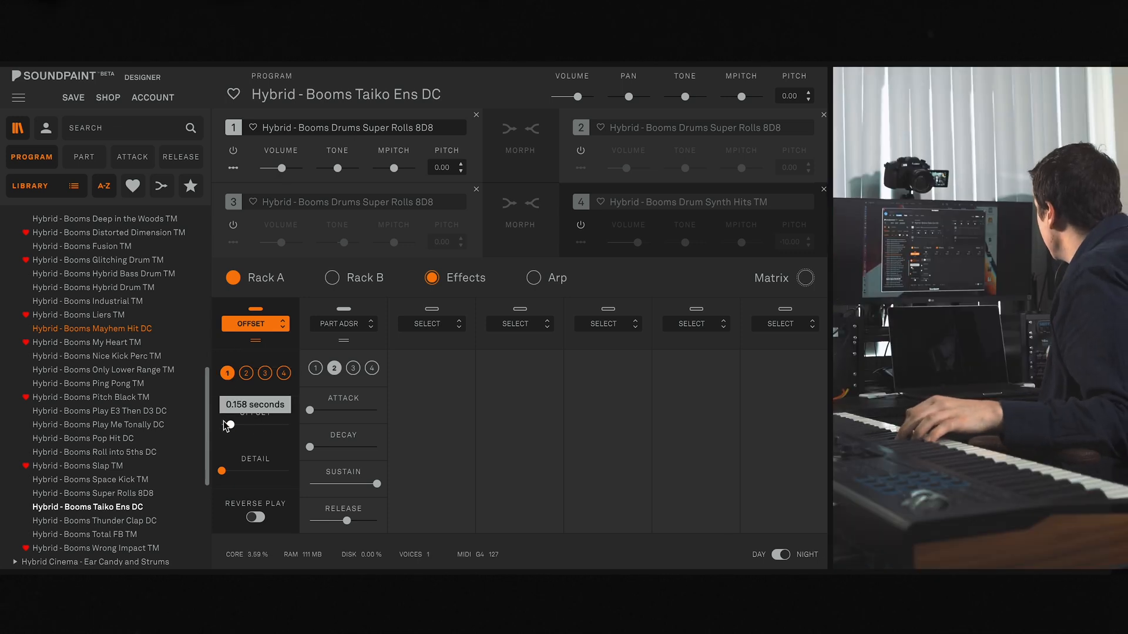
pyautogui.moveTo(231, 428); pyautogui.dragTo(89, 413)
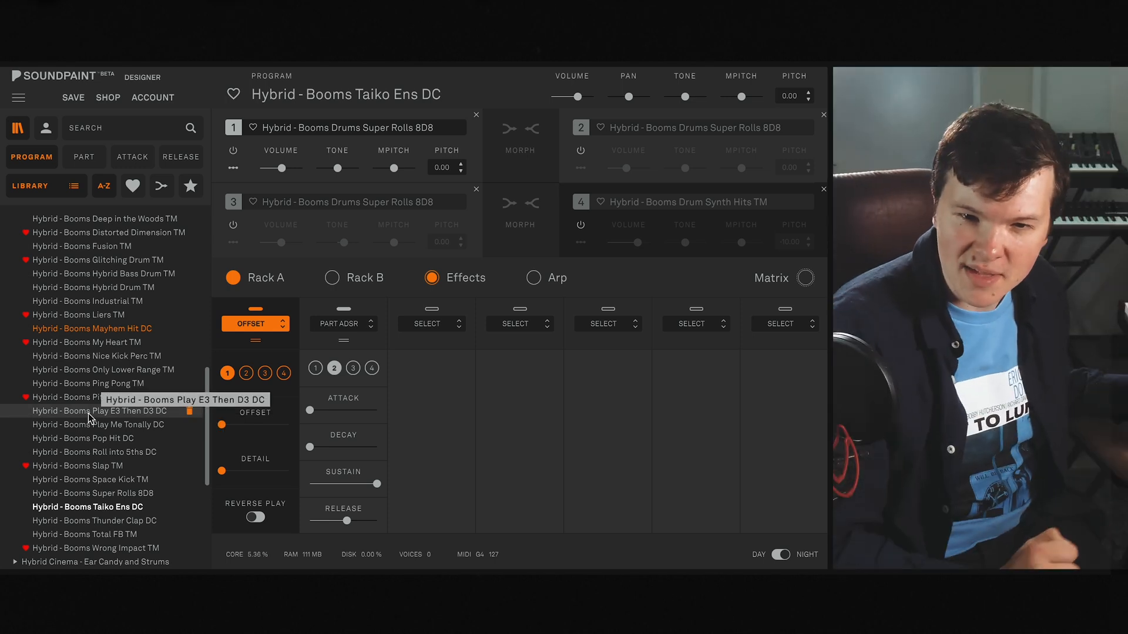
pyautogui.click(315, 368)
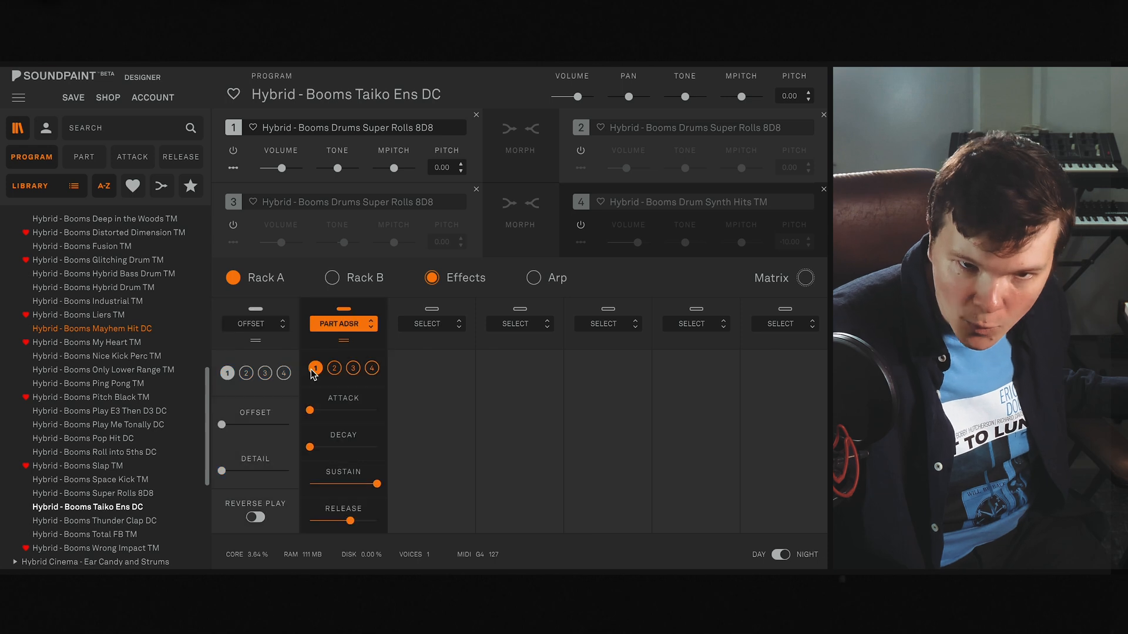
pyautogui.moveTo(223, 428)
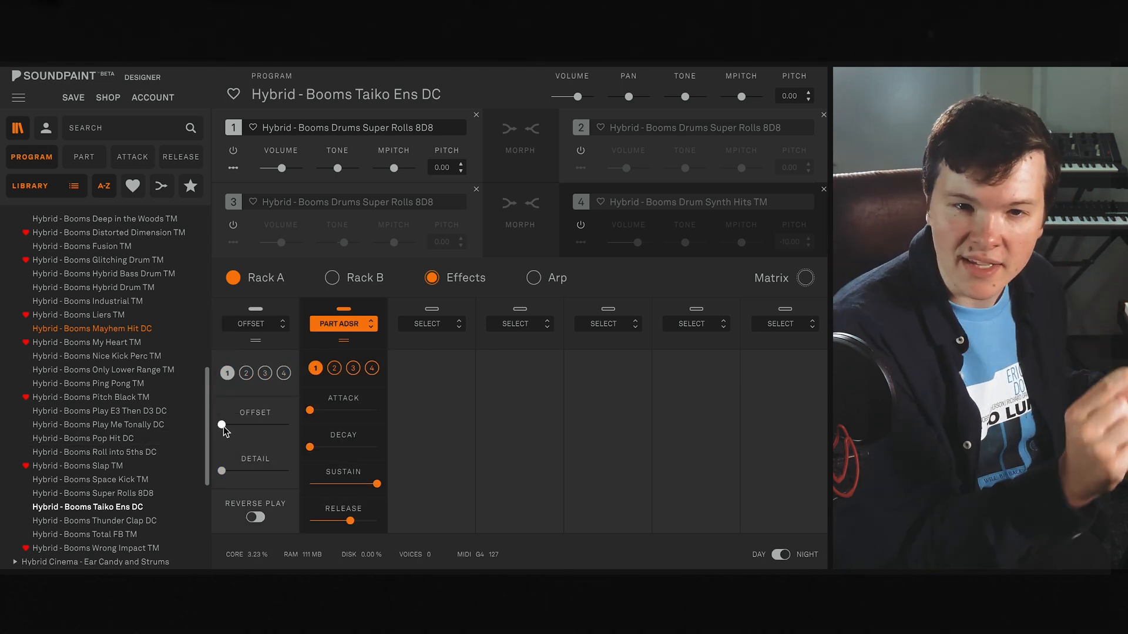
# - Mute part 1, enable part 2, and lower part 2's start offset to the minimum
pyautogui.click(233, 151)
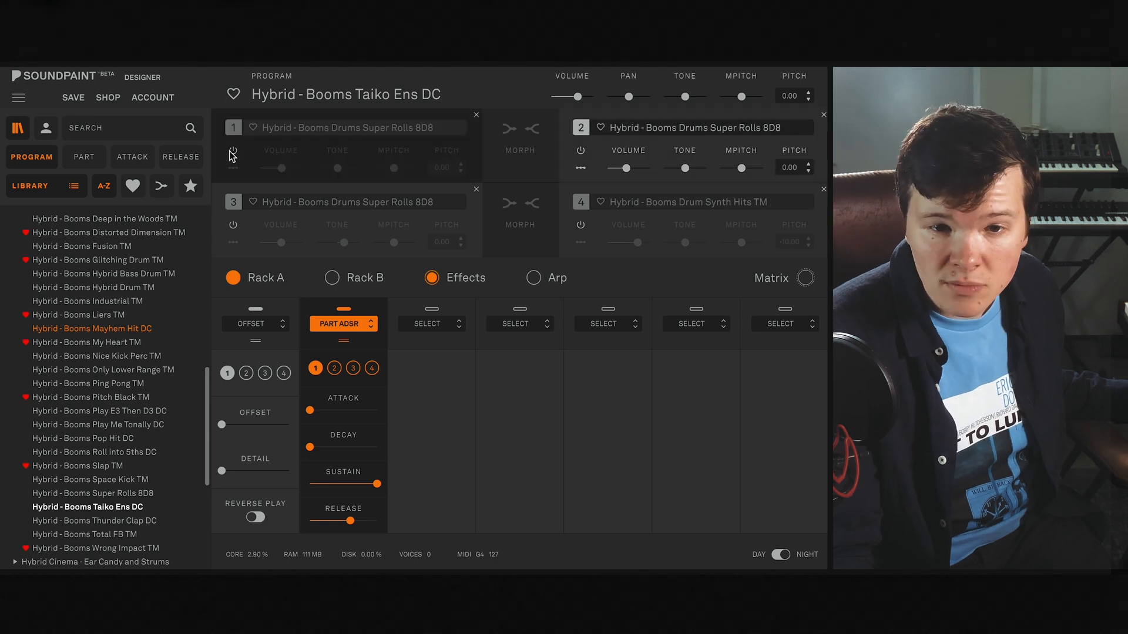
pyautogui.click(246, 373)
pyautogui.moveTo(222, 424)
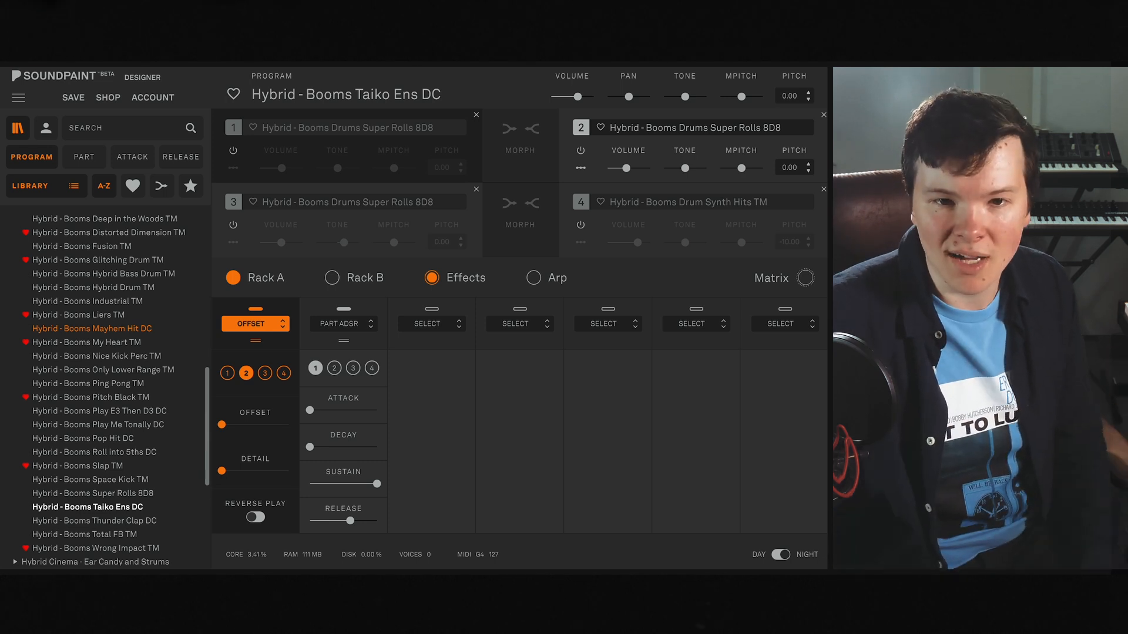
# - Enable part 3, lower its start offset to the minimum, and mute part 2
pyautogui.click(233, 225)
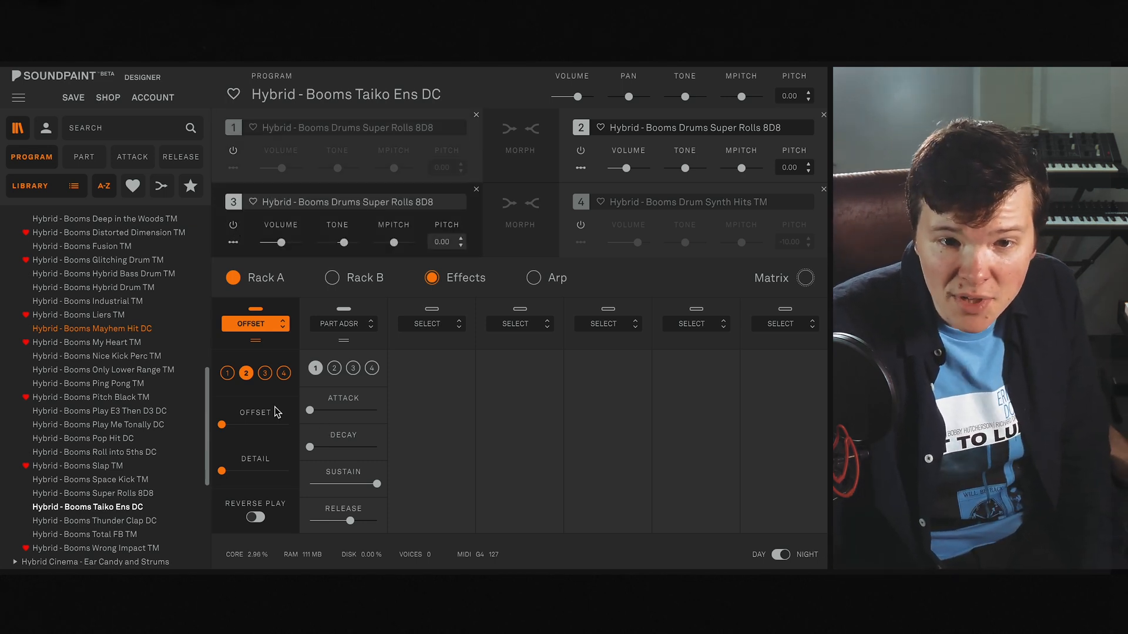
pyautogui.click(264, 373)
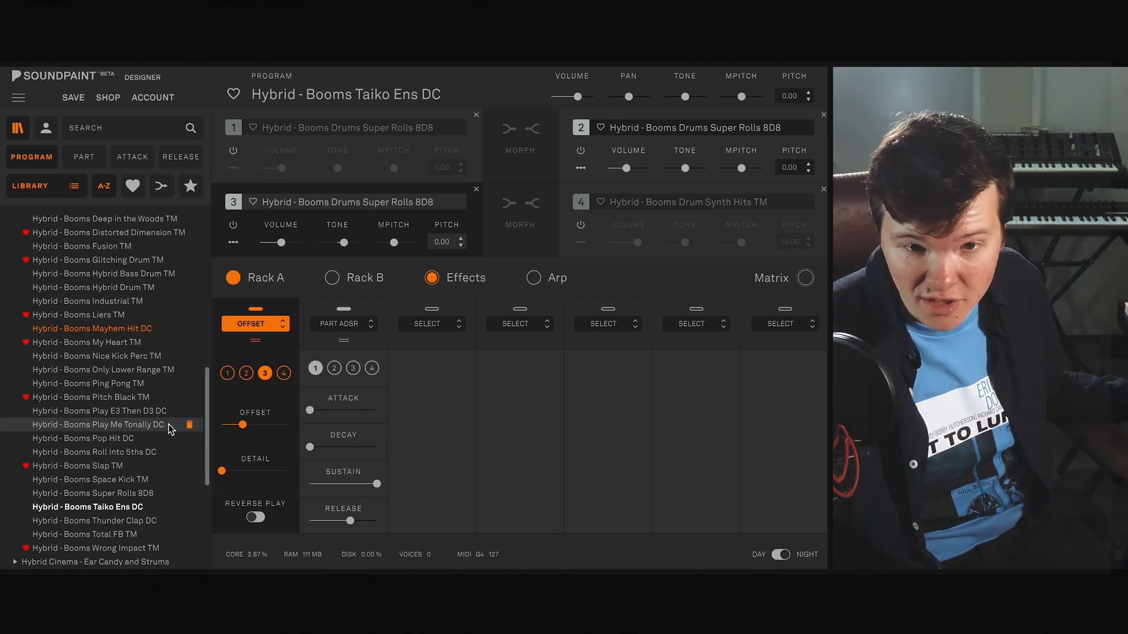
pyautogui.moveTo(242, 429); pyautogui.dragTo(191, 427)
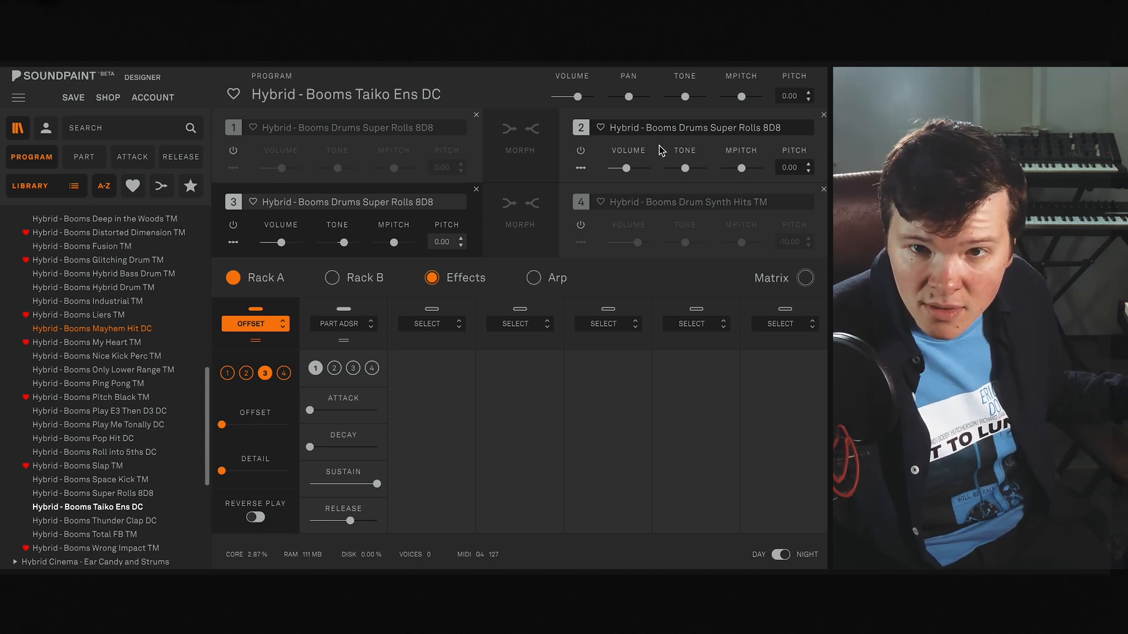
pyautogui.click(580, 151)
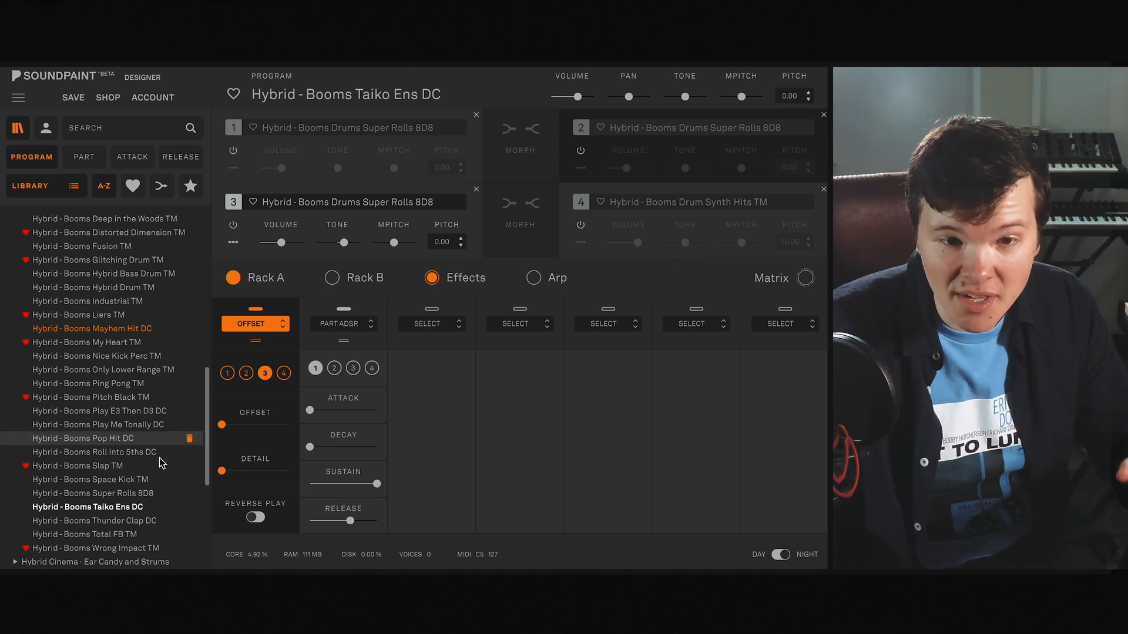
# - Load the Super Rolls 8D8 program and reload Taiko Ens DC to restore its original settings
pyautogui.doubleClick(127, 495)
pyautogui.click(580, 370)
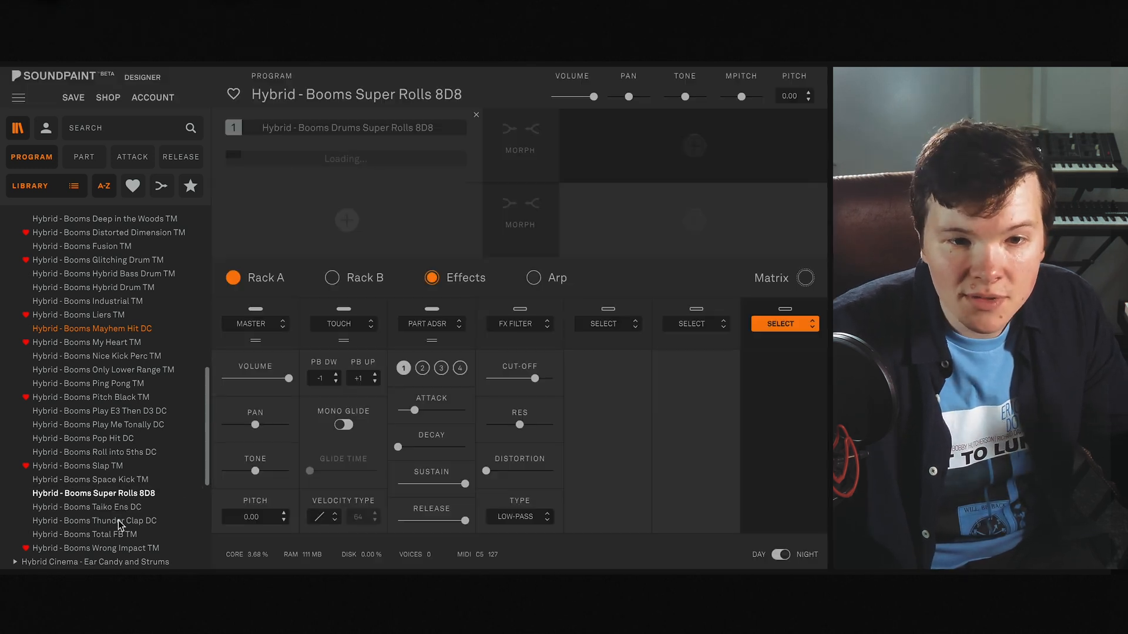
pyautogui.doubleClick(120, 508)
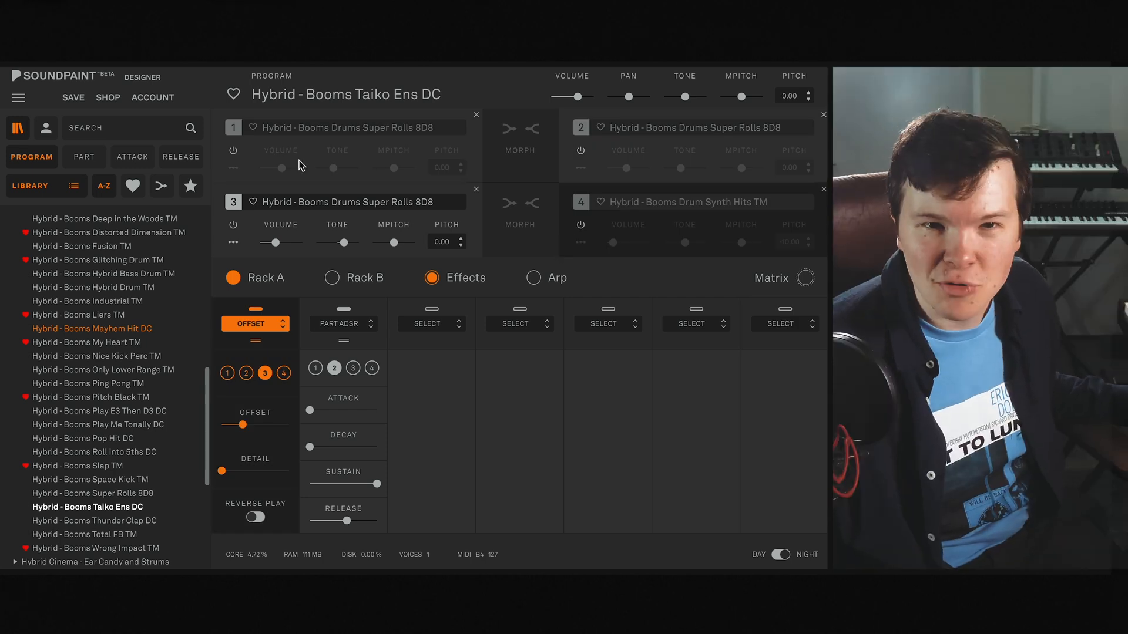
# - Enable parts 1, 2 and 4 of Taiko Ens DC again
pyautogui.click(232, 149)
pyautogui.click(581, 151)
pyautogui.click(581, 226)
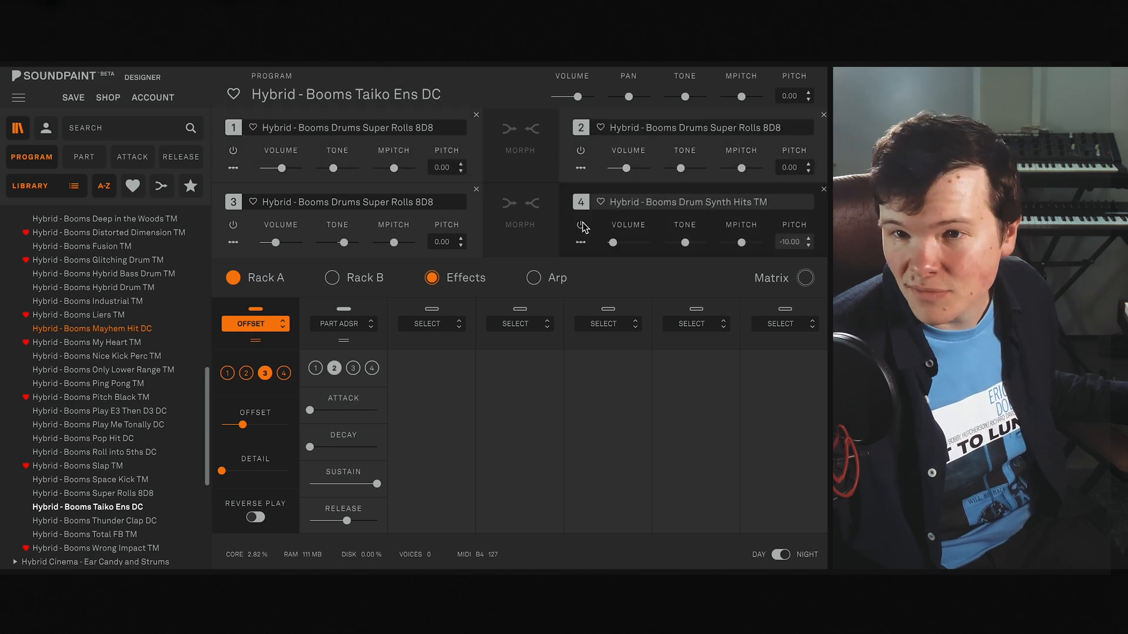